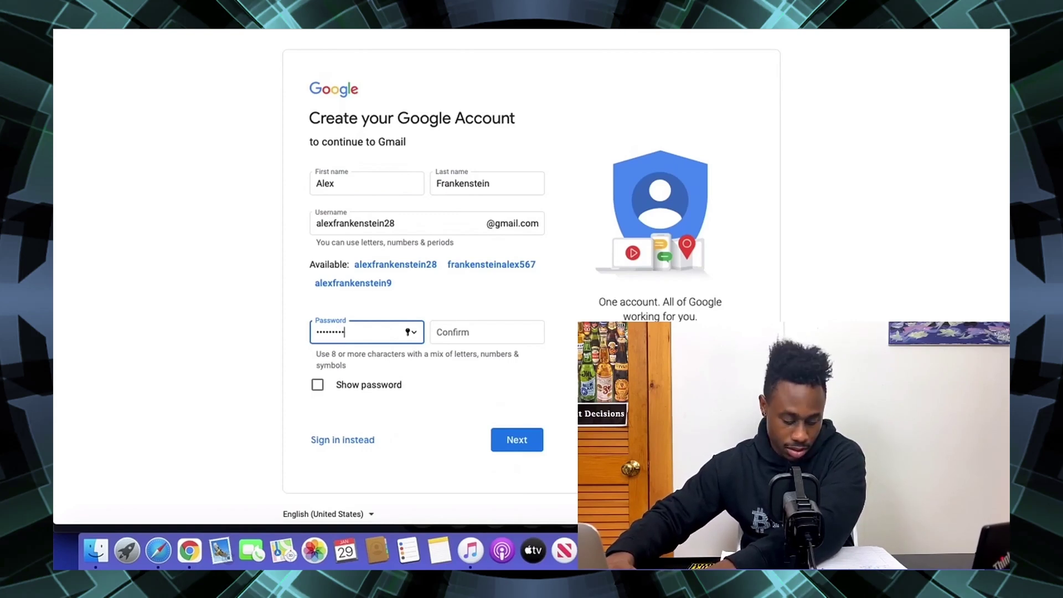
- Confirm the password, show both passwords to check they match, and continue
key("Tab")
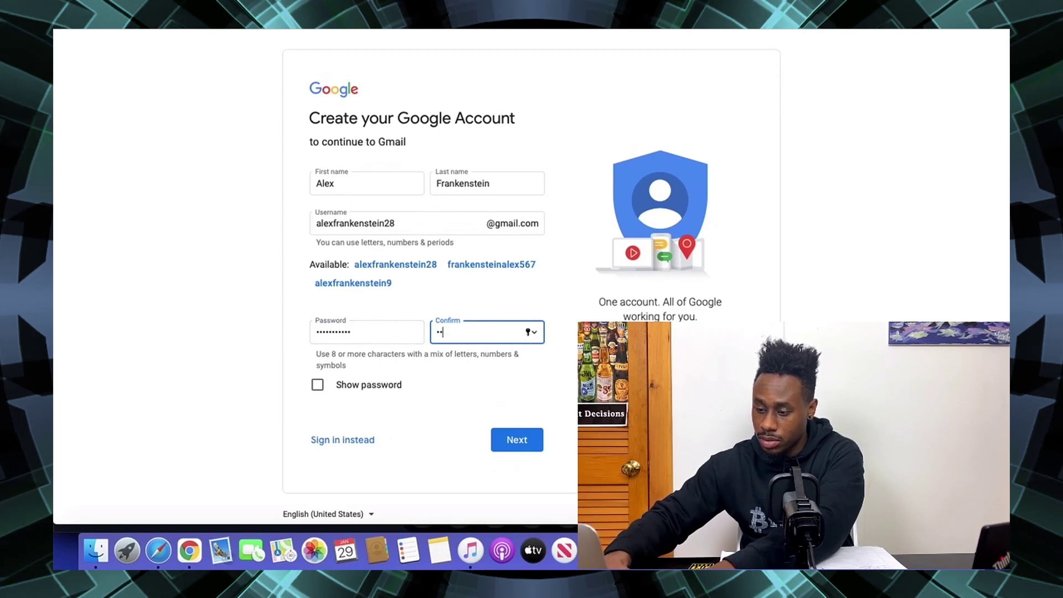
type("••")
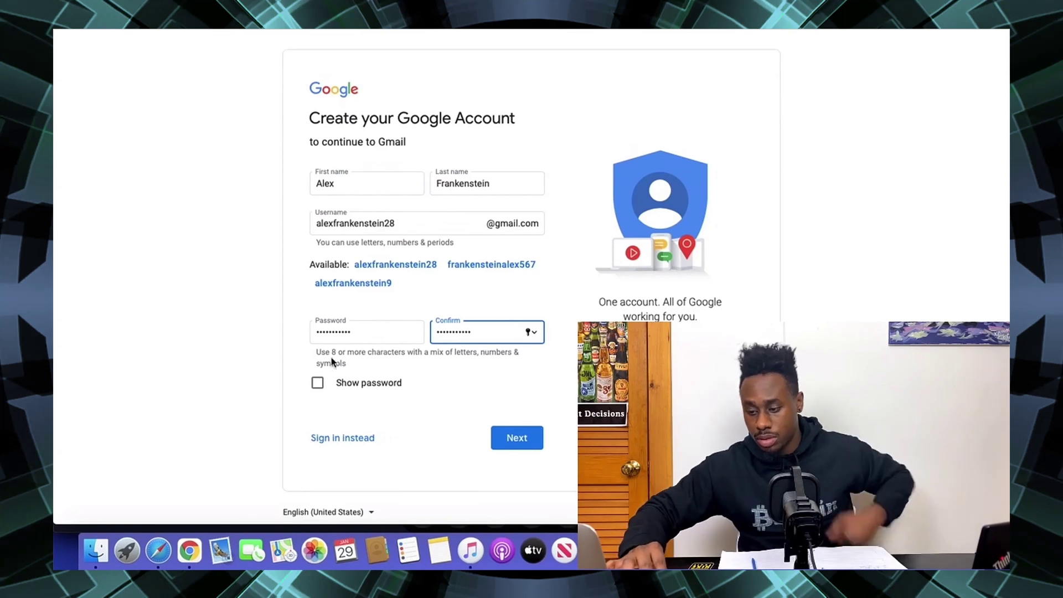
left_click(321, 383)
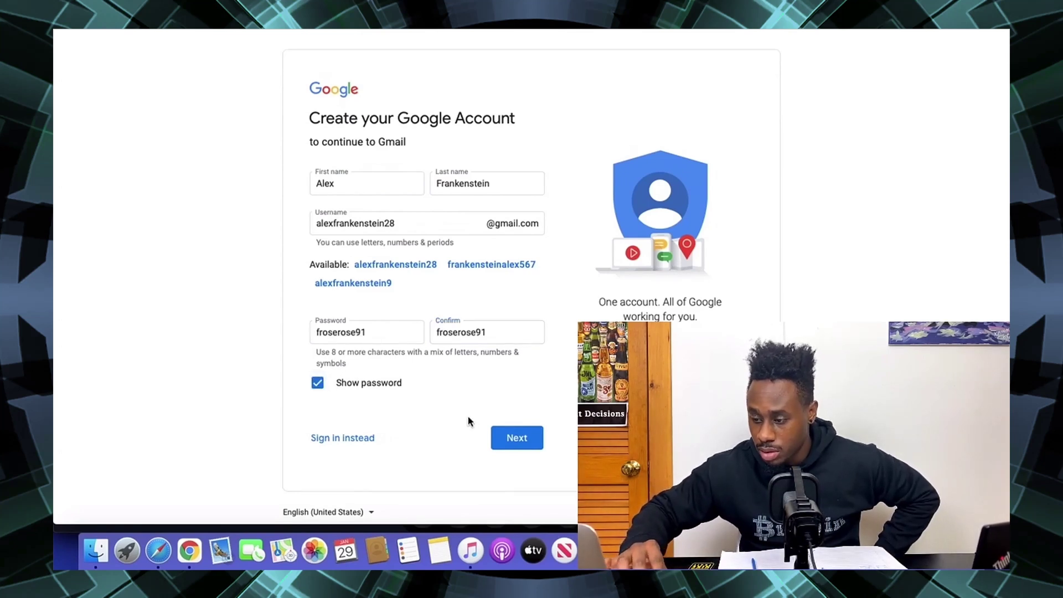
left_click(507, 438)
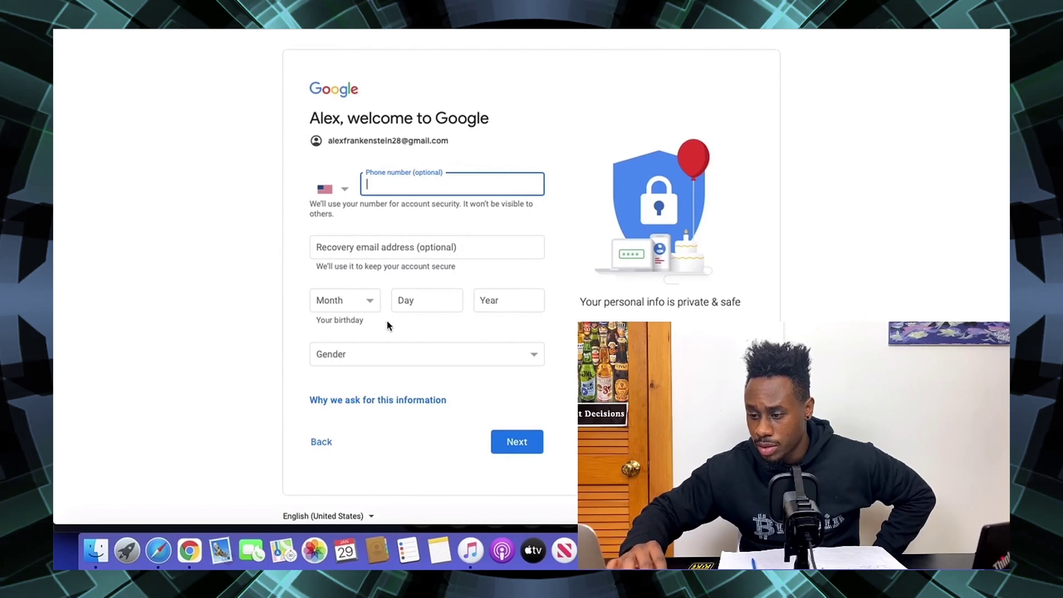
- Enter an April birthday with day and year, set gender to Male, and continue
left_click(364, 306)
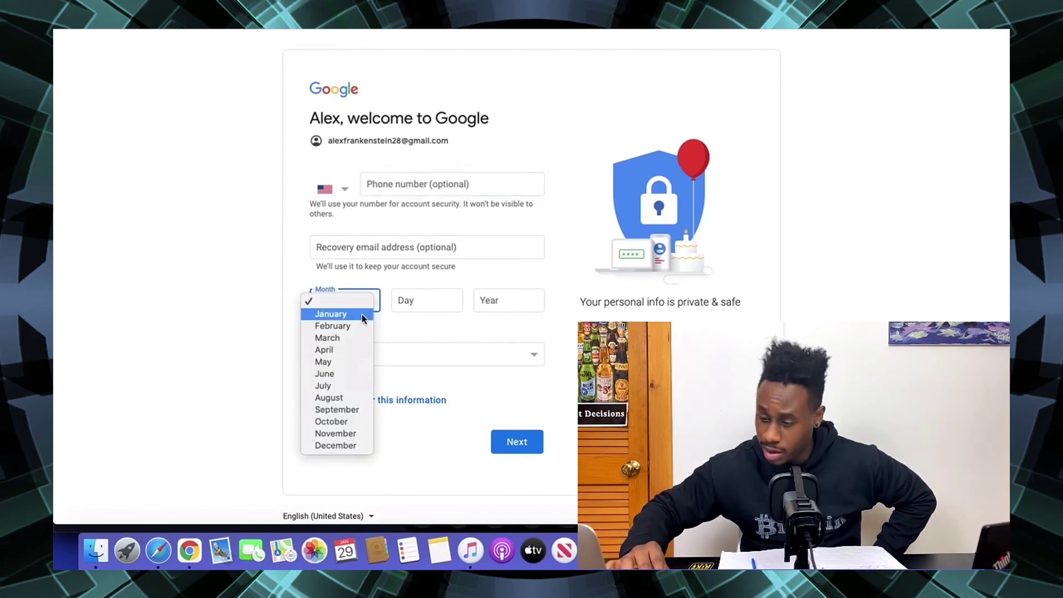
left_click(354, 349)
left_click(404, 310)
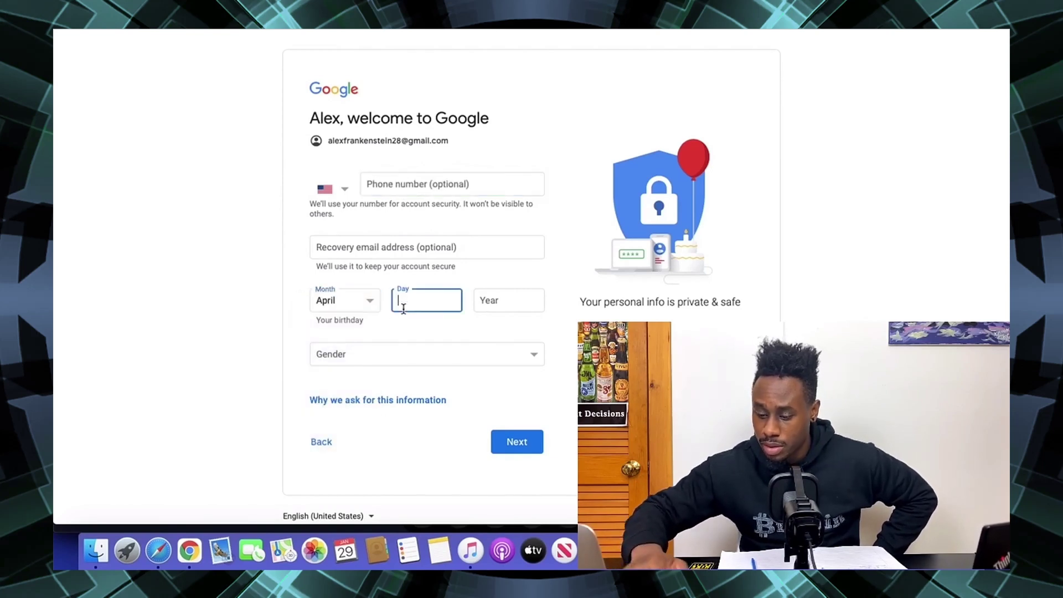
left_click(481, 304)
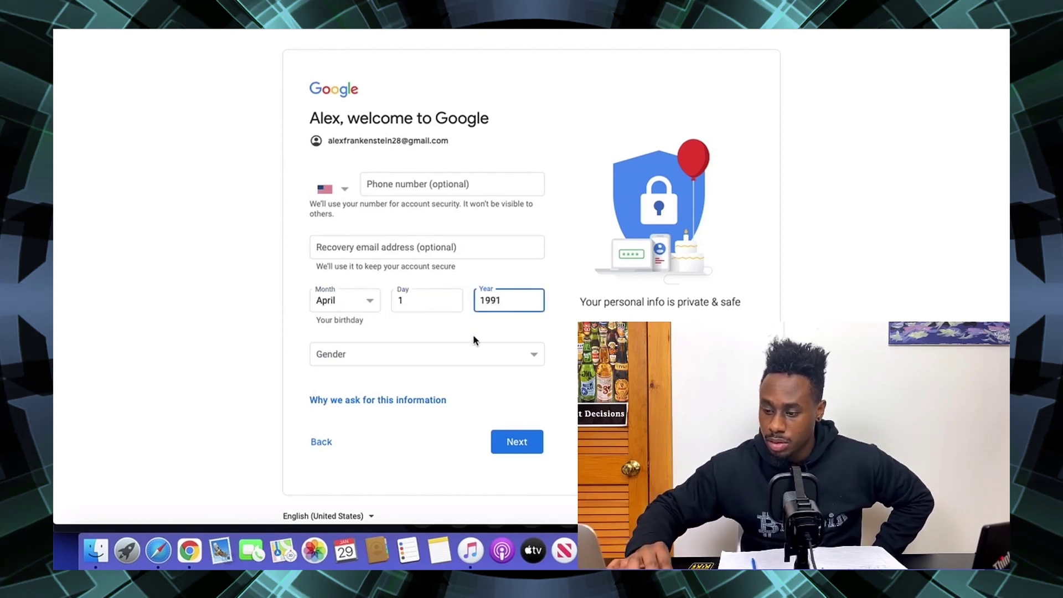
left_click(465, 348)
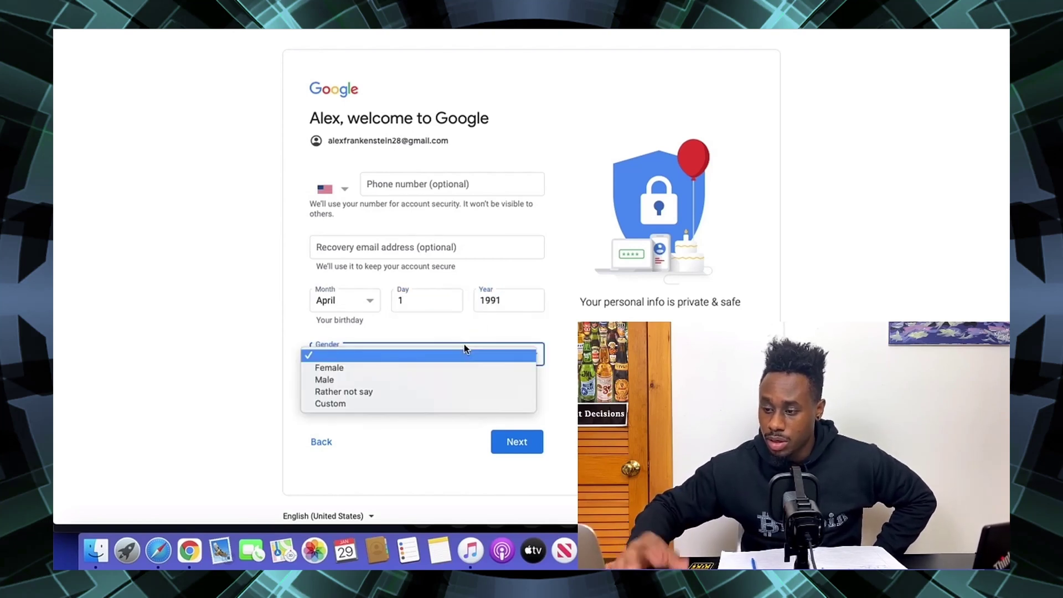
left_click(391, 384)
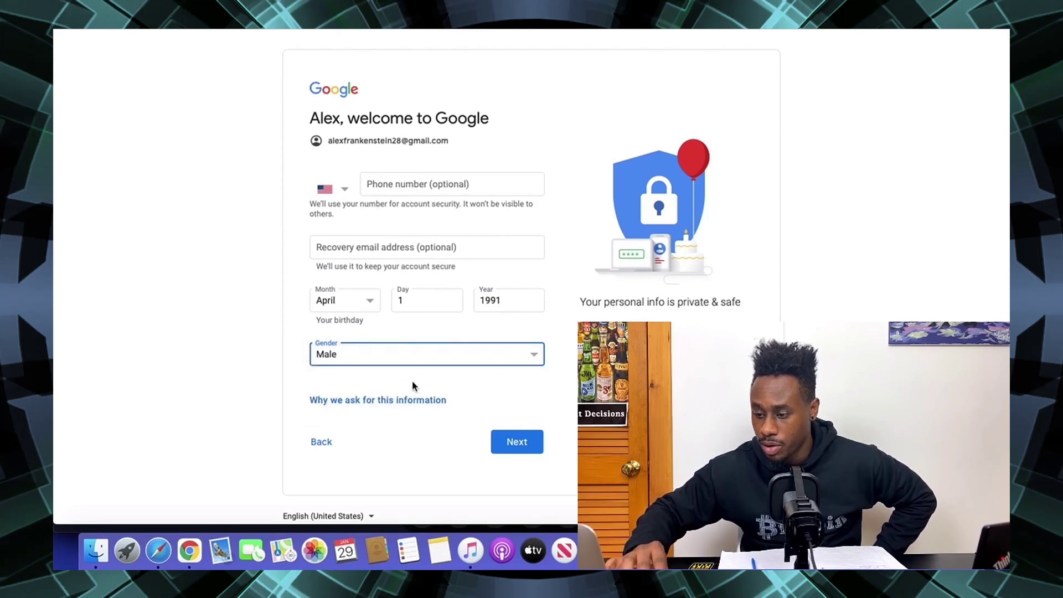
left_click(525, 453)
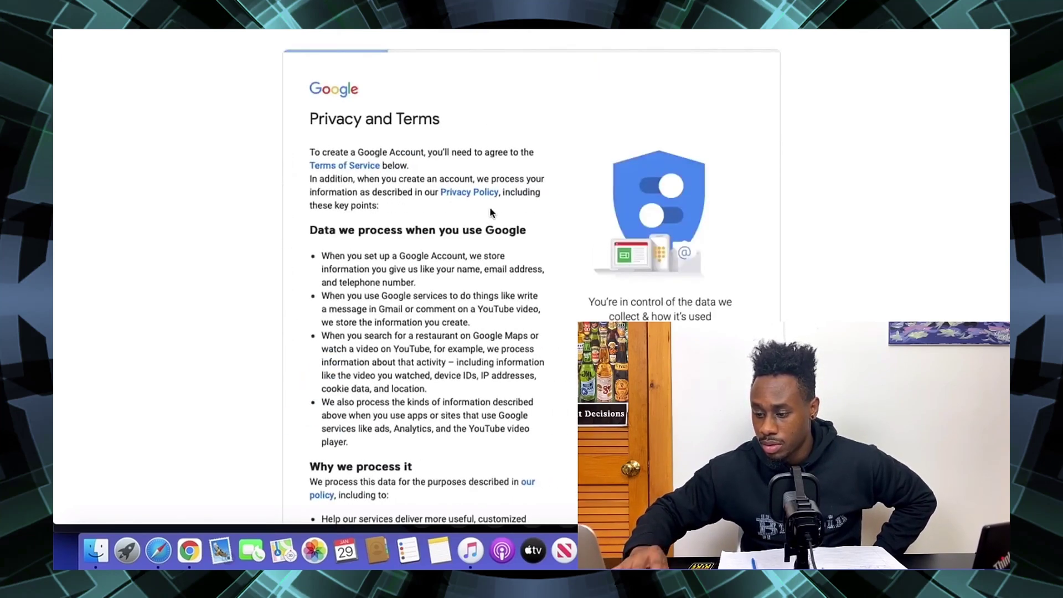
- Agree to Google's Privacy and Terms at the bottom of the page
scroll(489, 207, "down", 15)
left_click(497, 444)
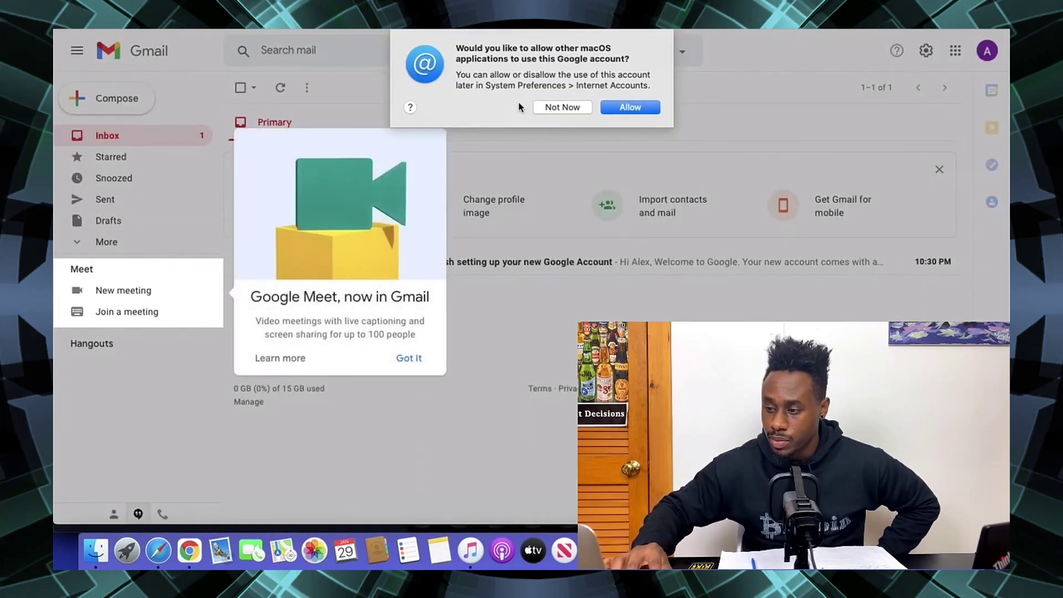
- Decline sharing the account with macOS apps, dismiss the Meet card, and show the Inbox
left_click(546, 108)
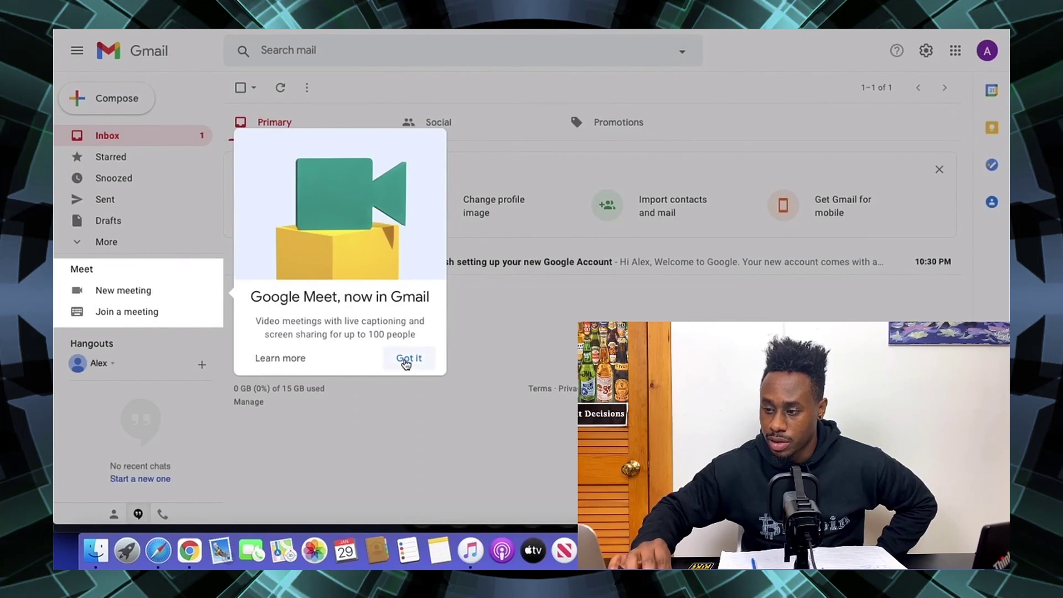
left_click(407, 360)
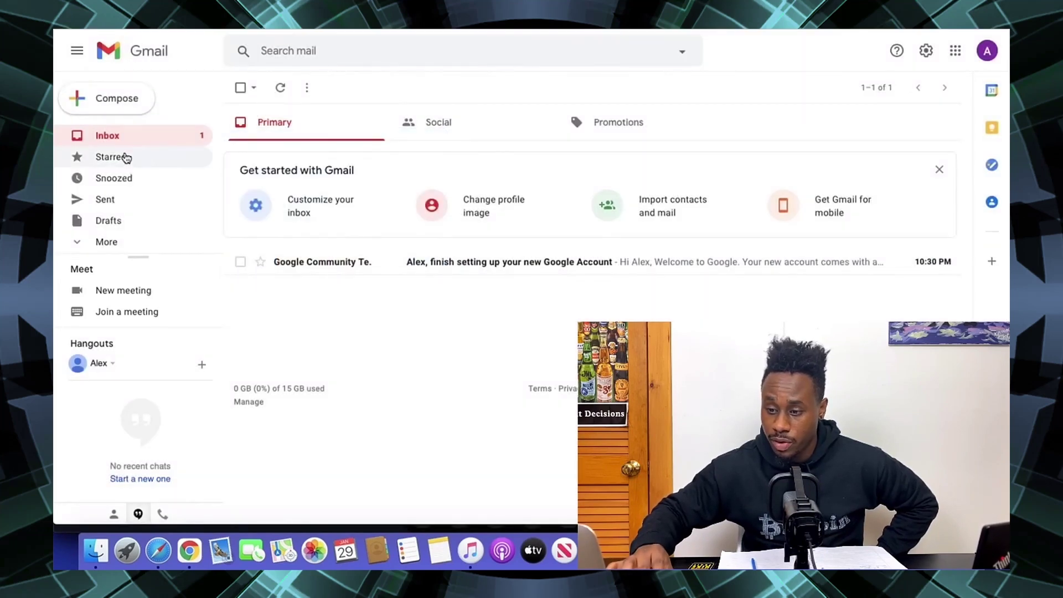
left_click(126, 144)
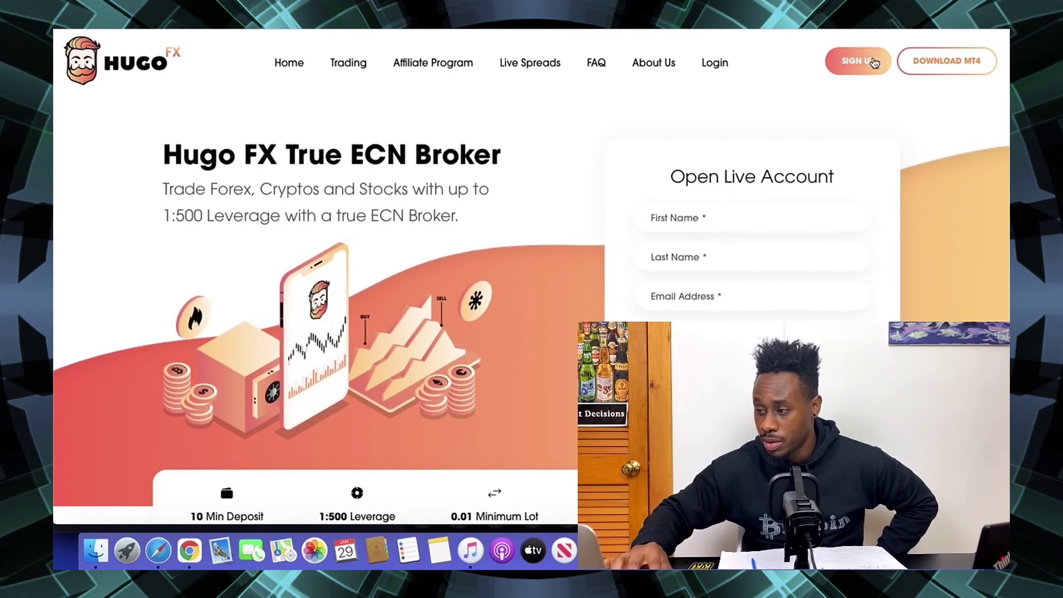
- On the Hugo's Way sign-up form, enter the first name, last name and Gmail address
left_click(871, 62)
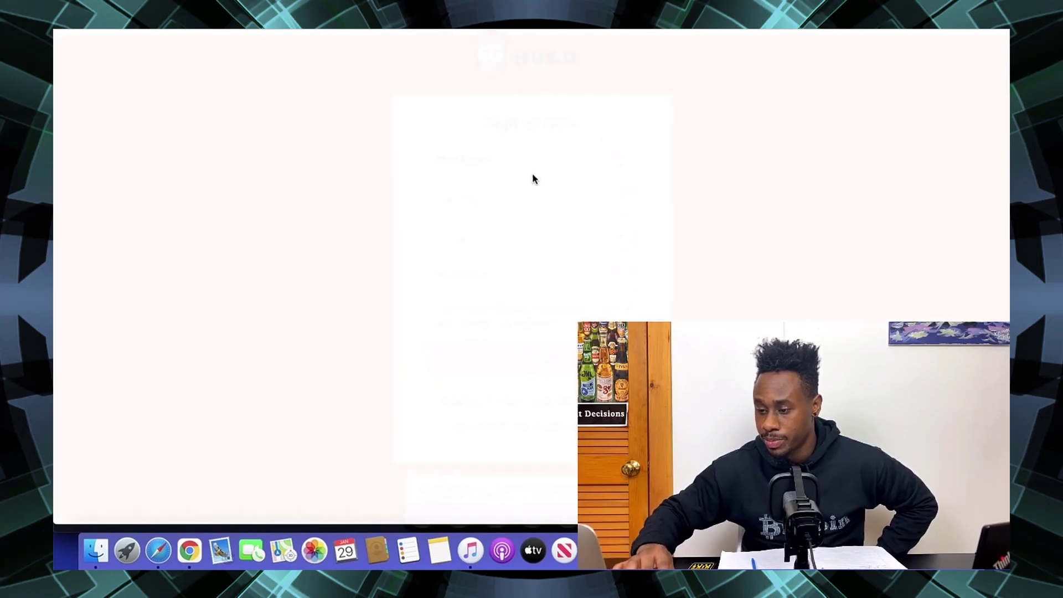
left_click(480, 165)
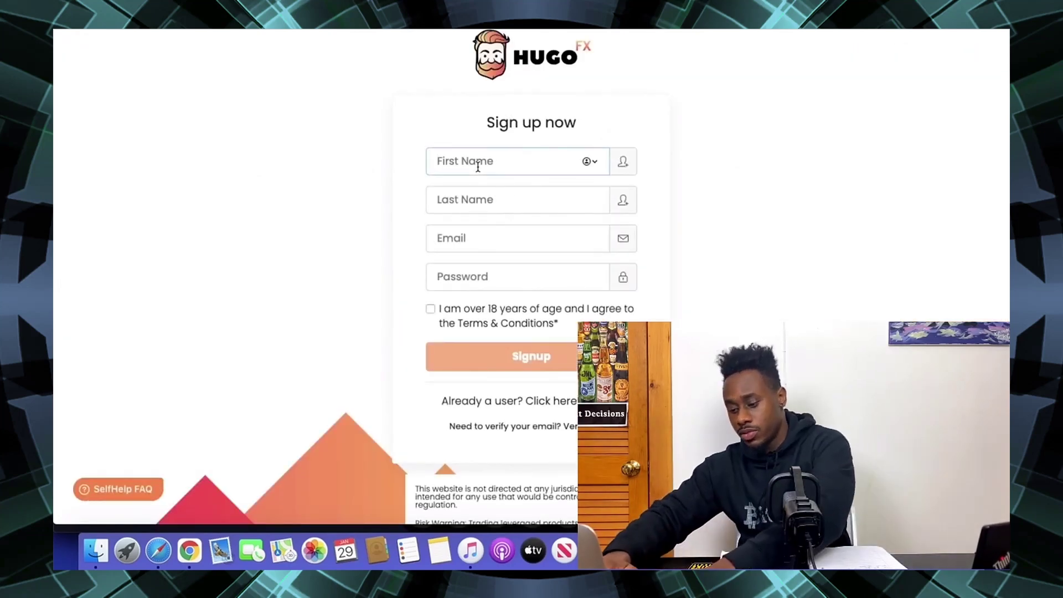
key("Tab")
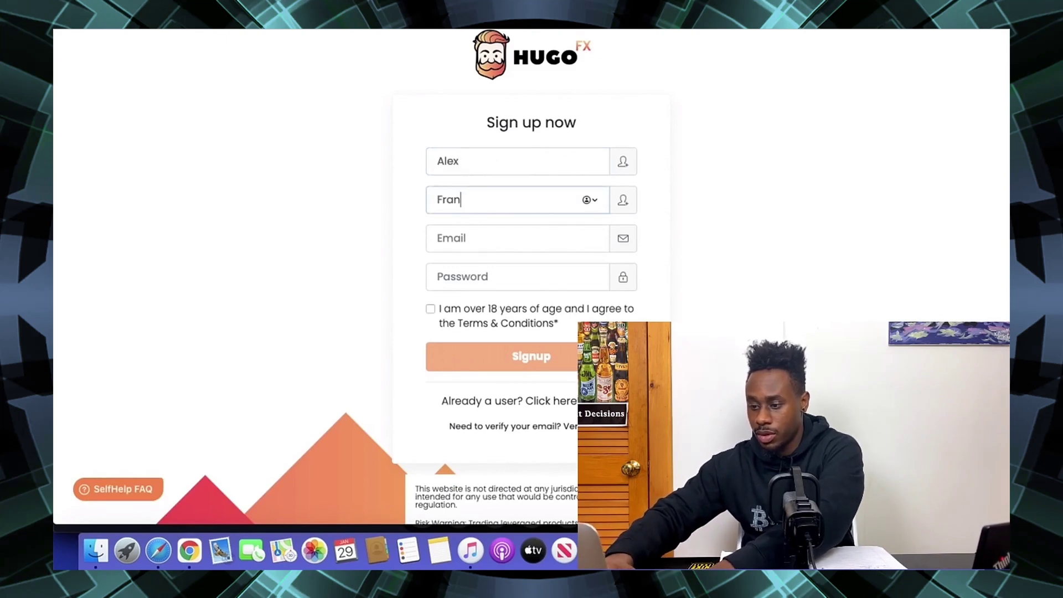
key("Tab")
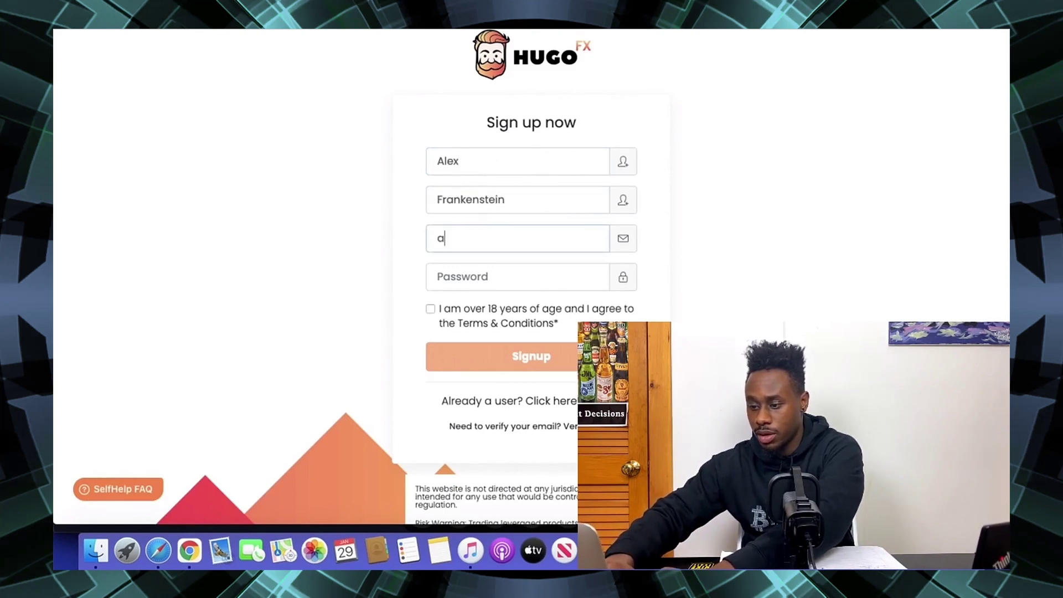
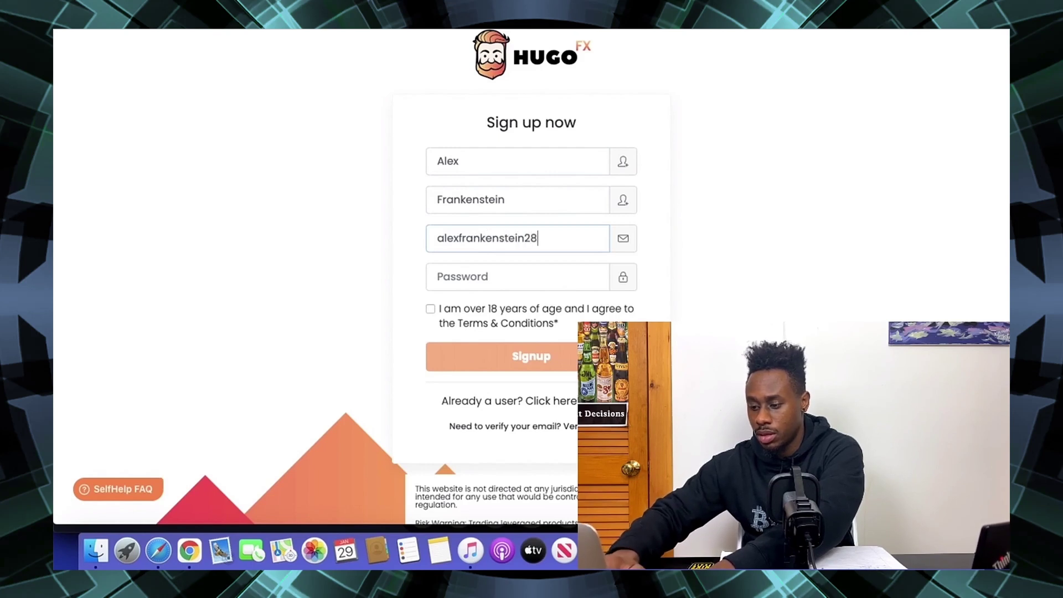
- Enter the password with a capitalised first letter, accept the terms, and submit the sign-up
key("Tab")
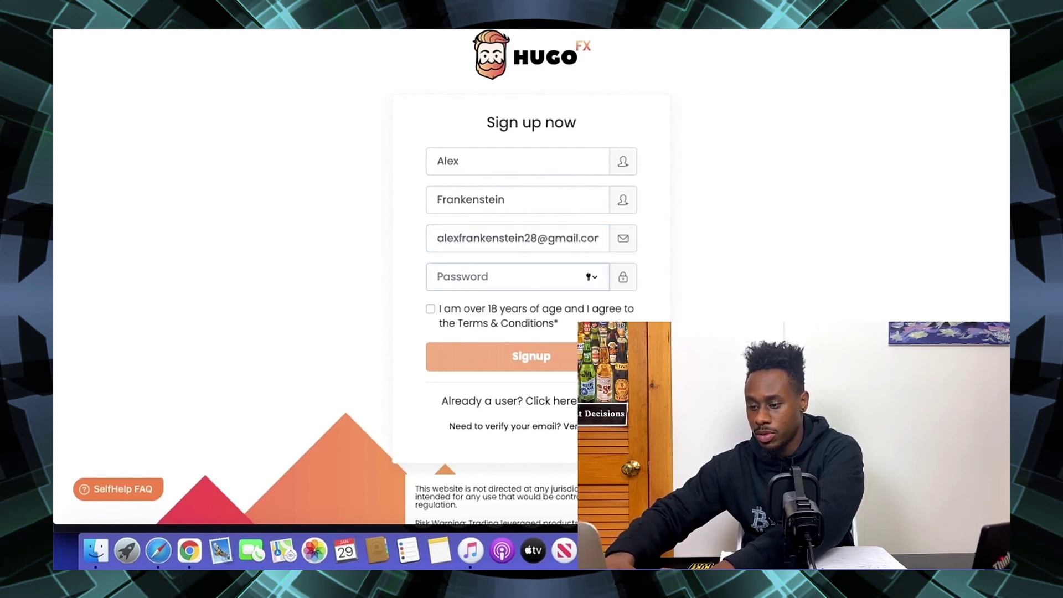
type("Al")
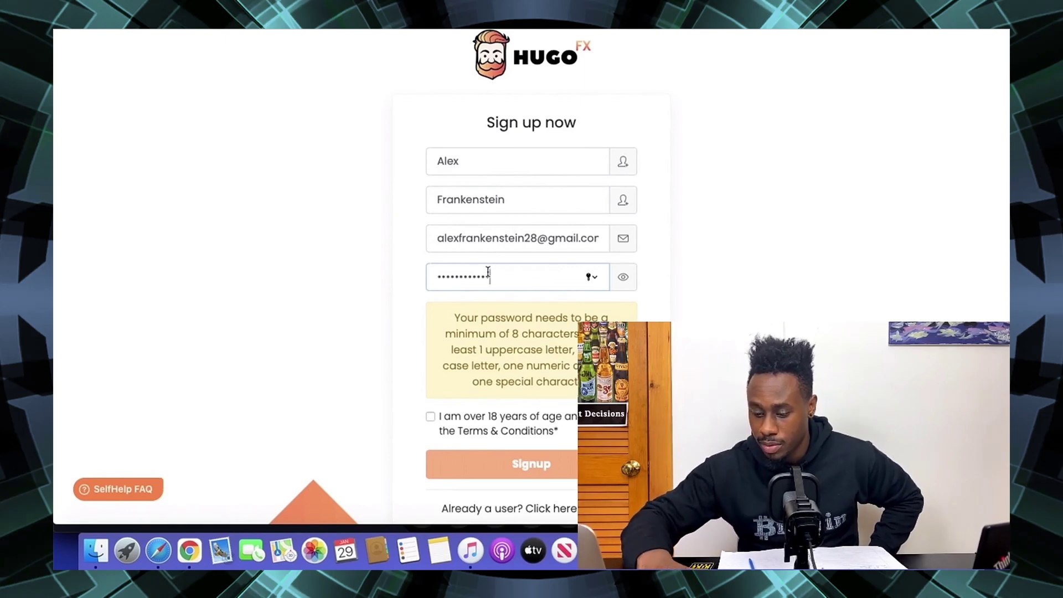
type("•")
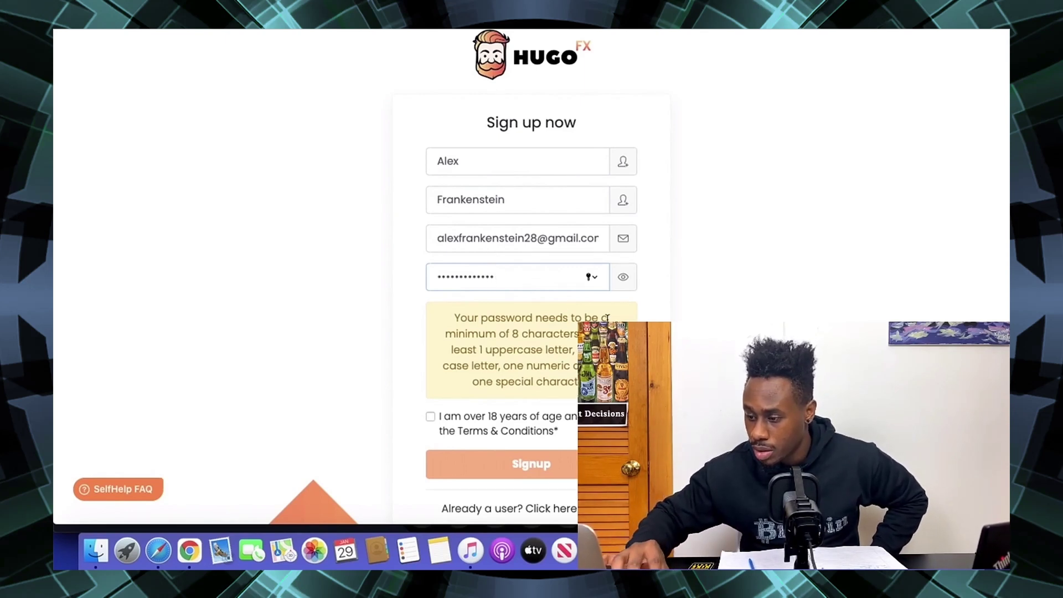
left_click(617, 285)
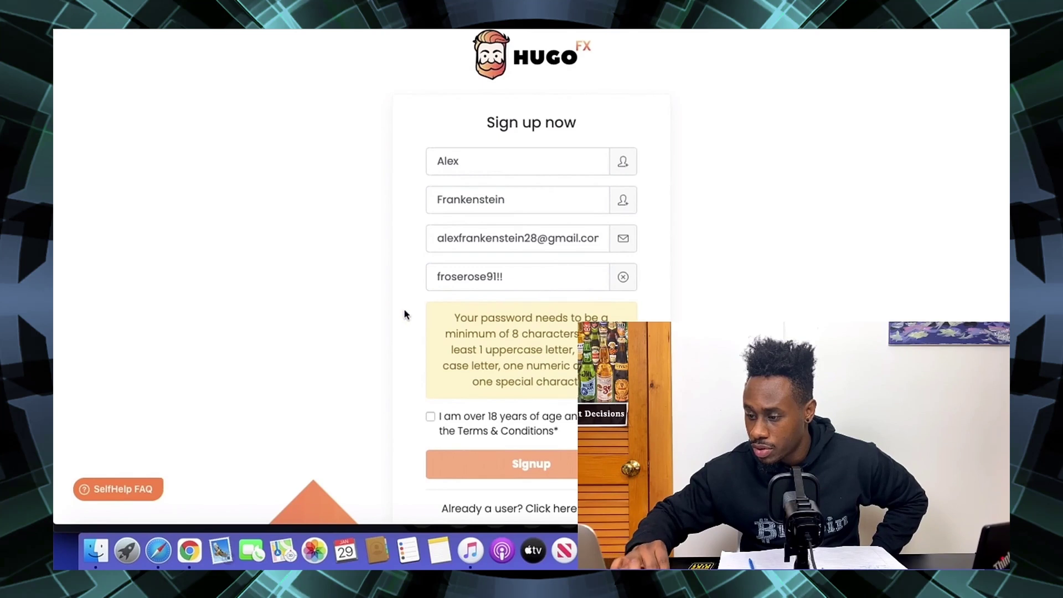
left_click(441, 278)
key("BackSpace")
type("F")
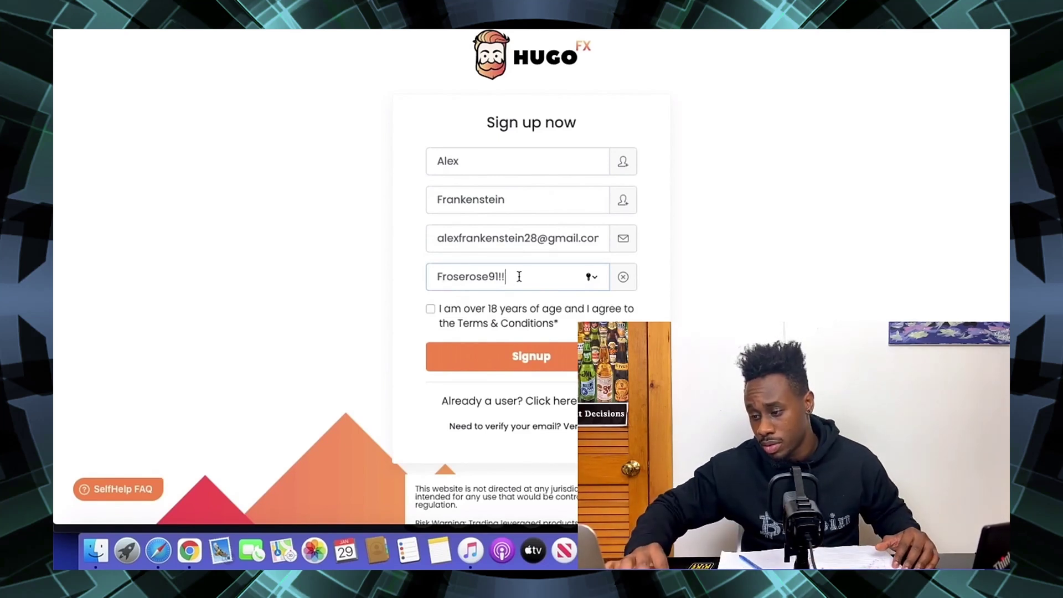
left_click(431, 309)
left_click(501, 350)
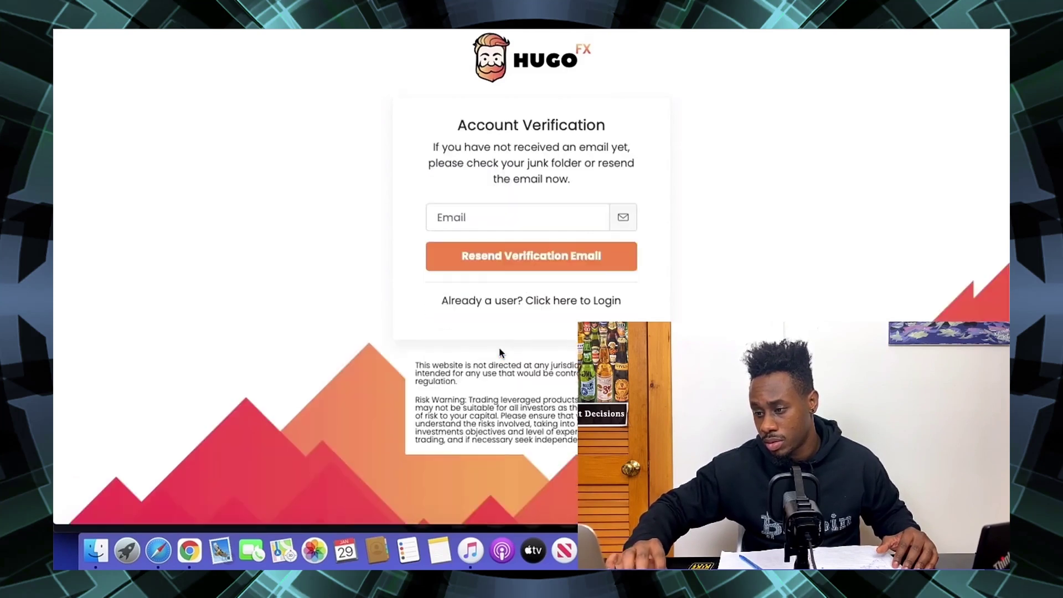
- Open the Hugosway 'Thank you for signing up' email and follow its confirm link
left_click(490, 219)
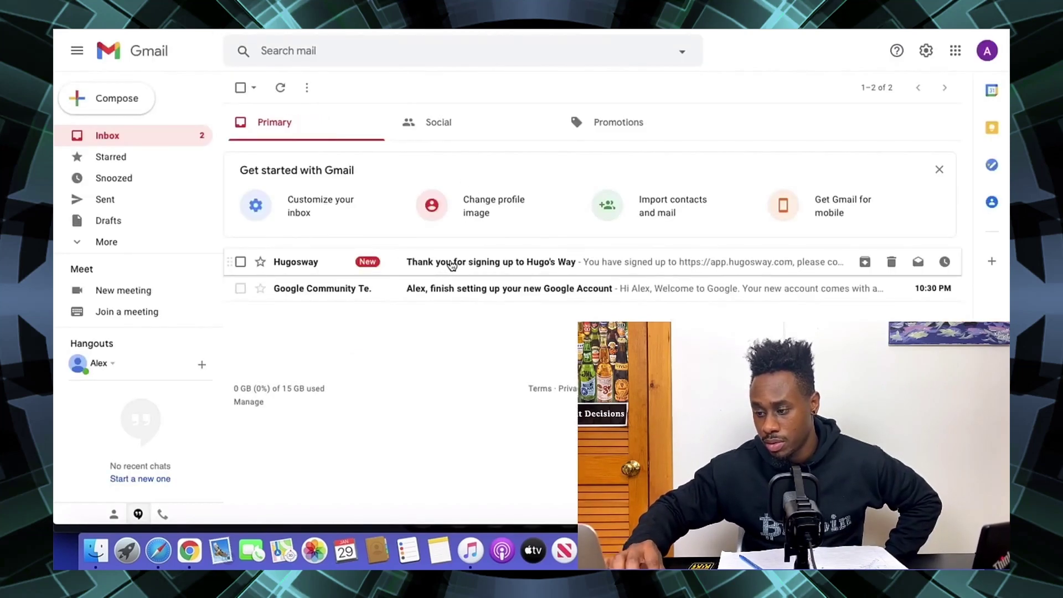
left_click(449, 263)
left_click(609, 464)
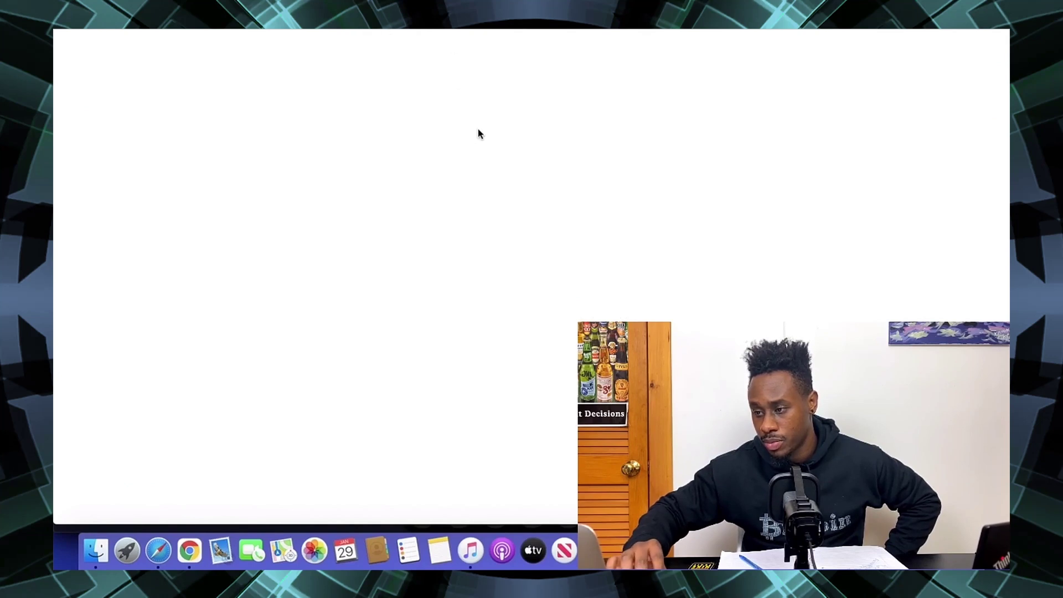
- Enter the phone number and set the default currency to USD
scroll(508, 292, "down", 3)
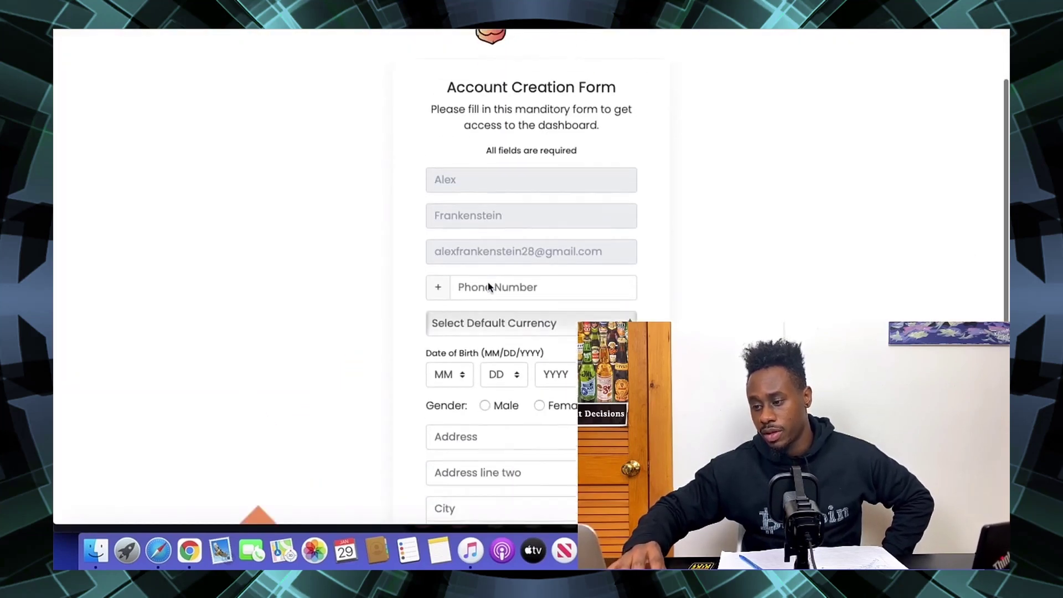
scroll(460, 191, "up", 3)
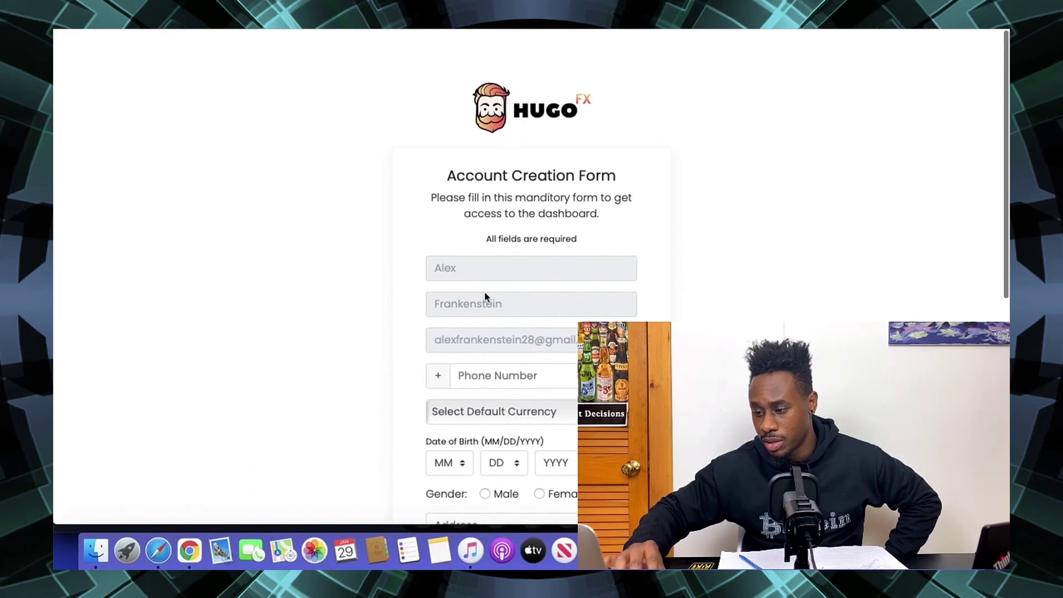
left_click(494, 382)
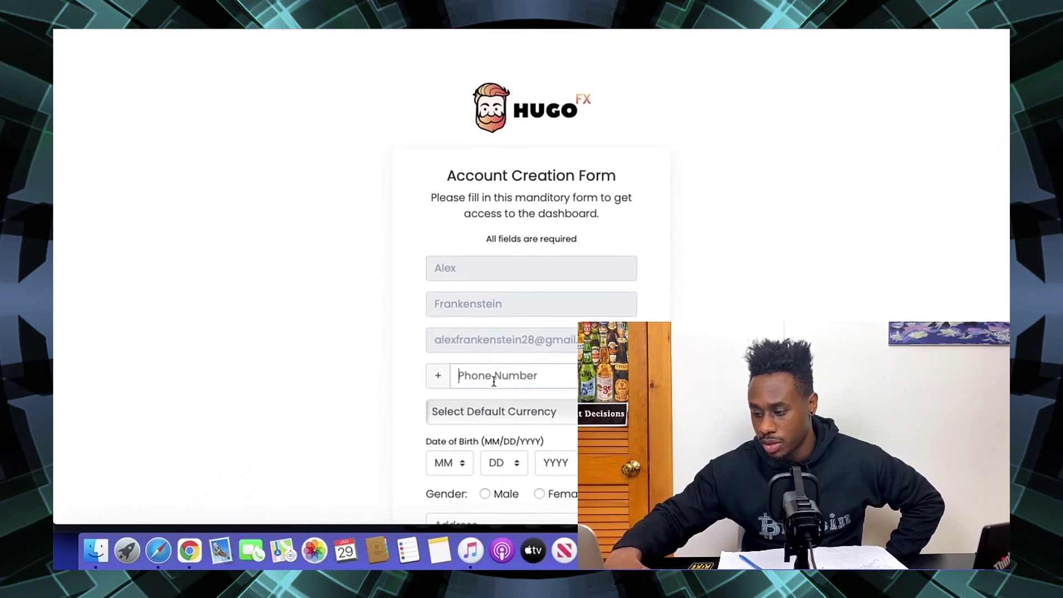
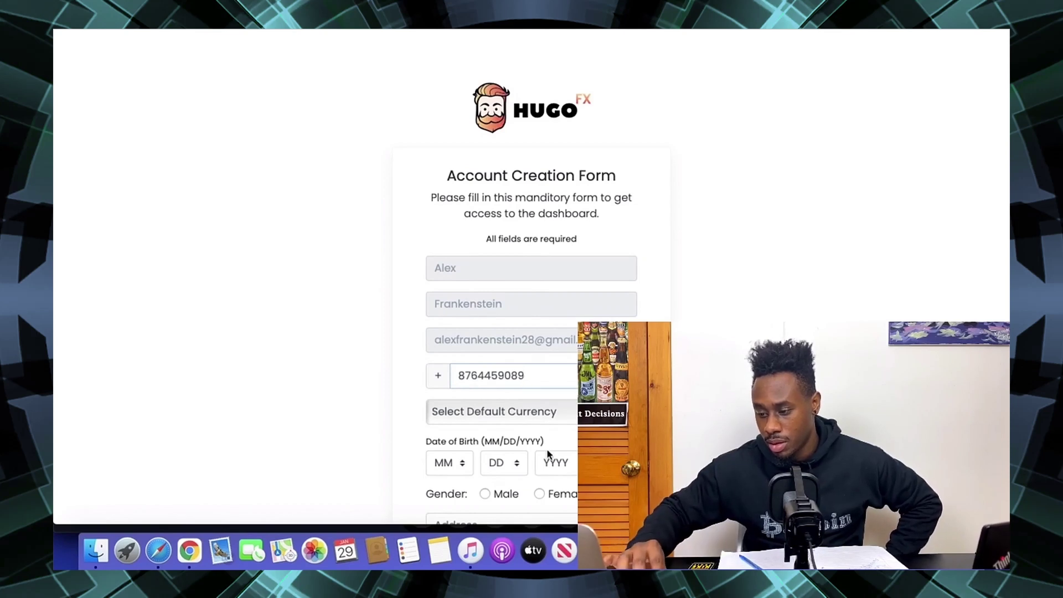
left_click(514, 418)
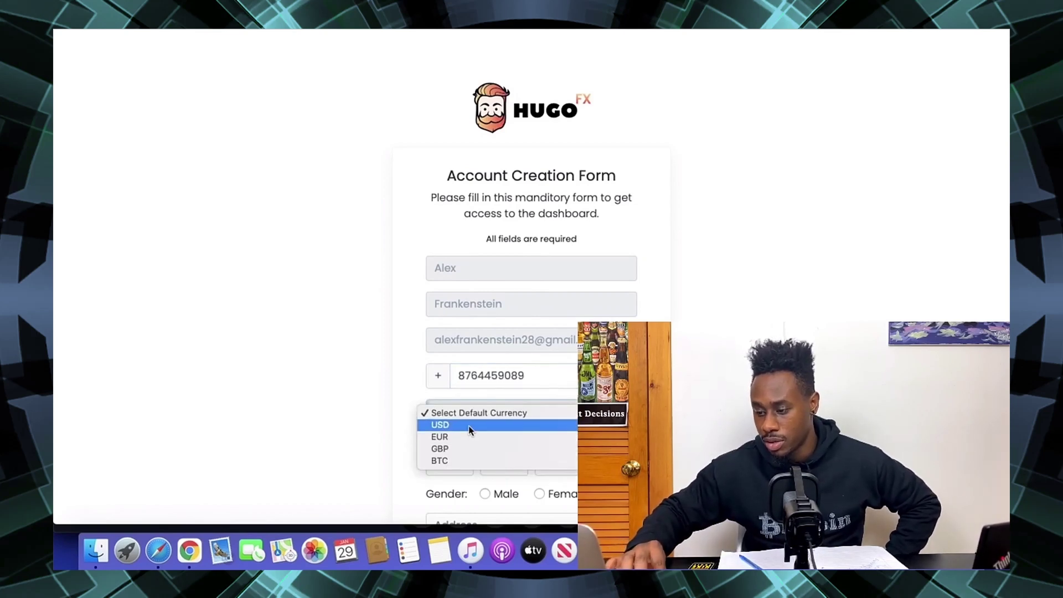
left_click(469, 426)
left_click(488, 410)
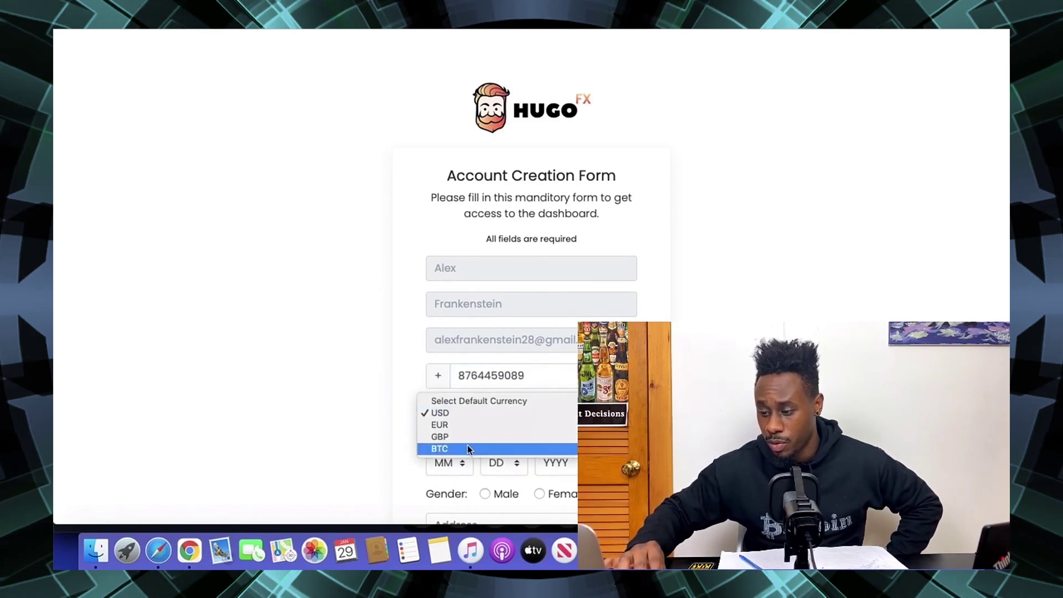
left_click(468, 449)
left_click(461, 411)
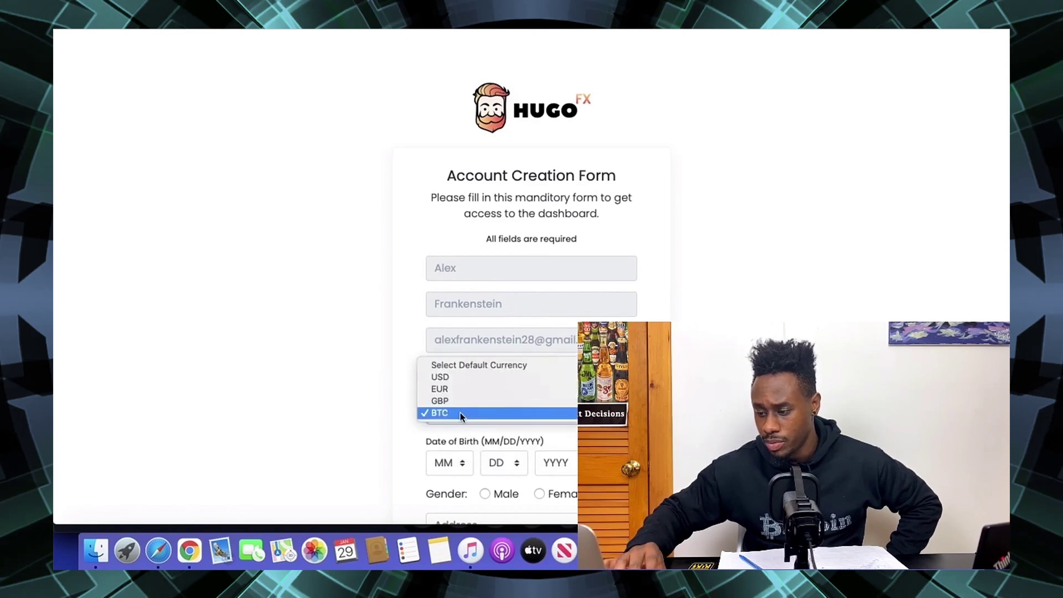
left_click(461, 414)
left_click(463, 464)
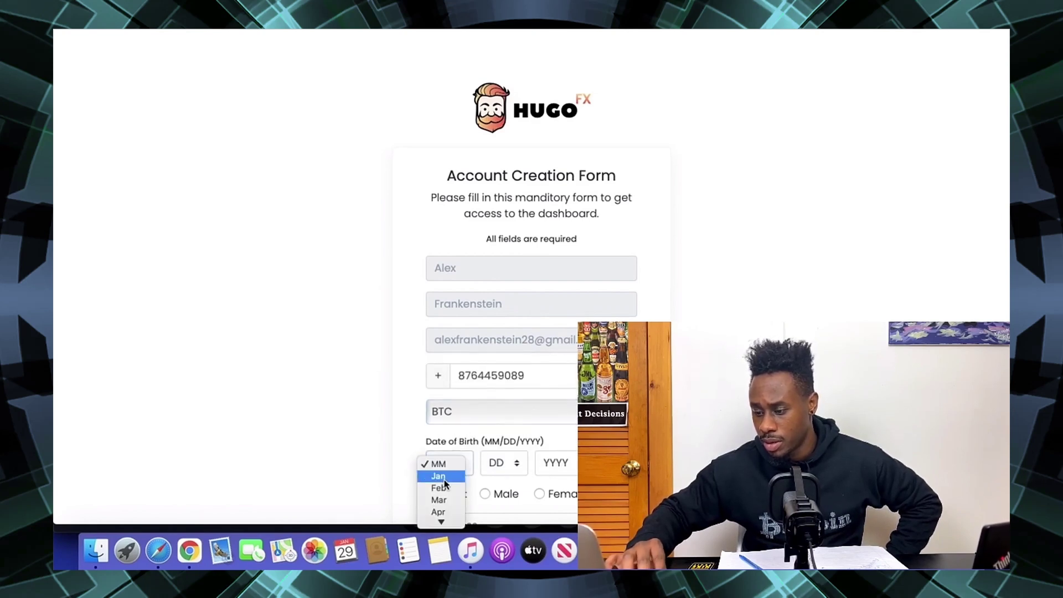
left_click(465, 420)
left_click(463, 424)
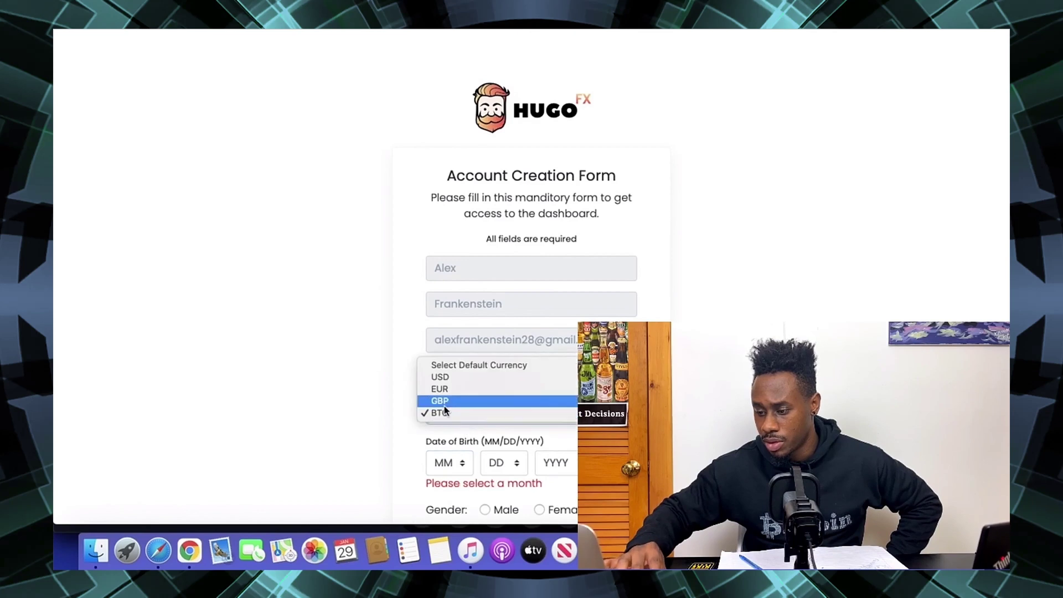
left_click(443, 377)
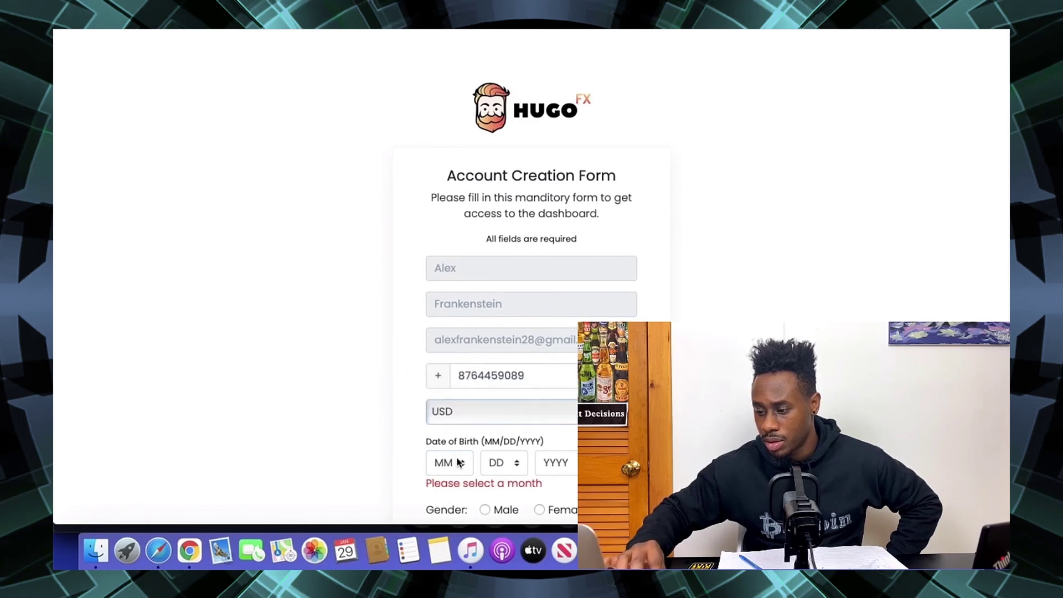
left_click(459, 463)
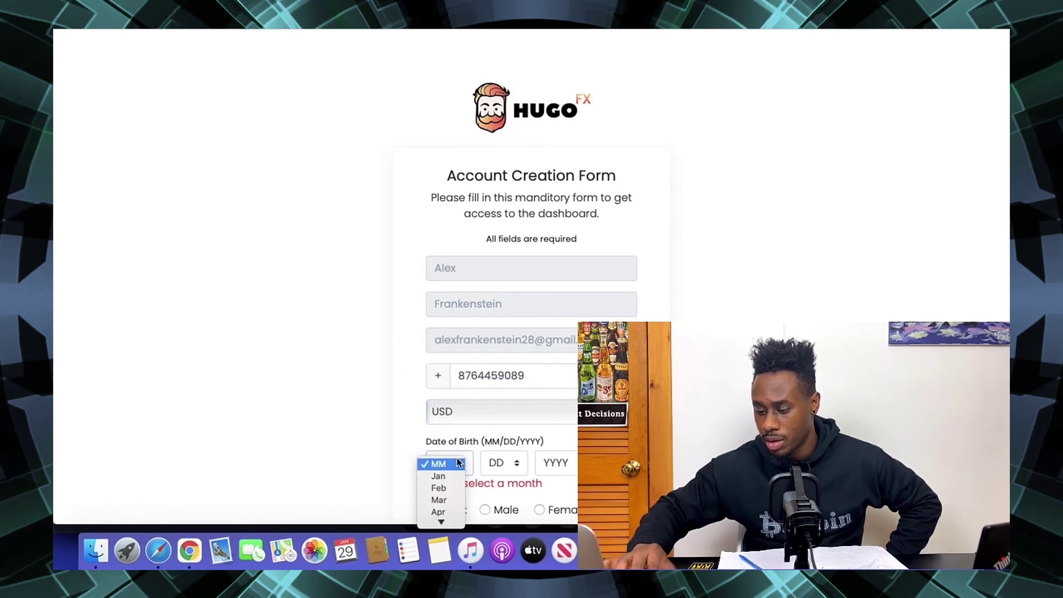
left_click(447, 511)
left_click(498, 463)
left_click(491, 474)
left_click(550, 464)
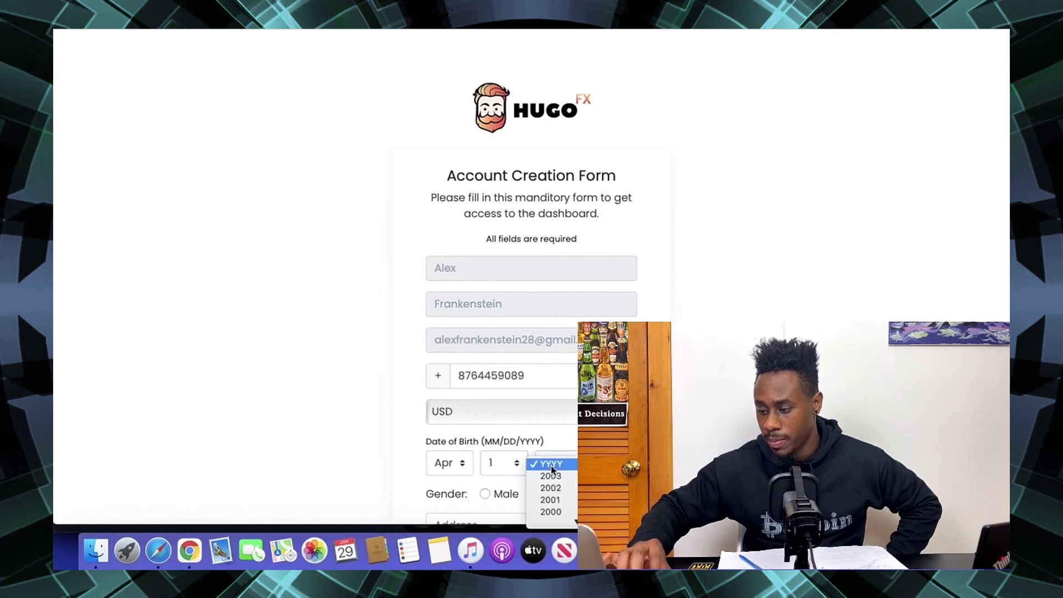
type("1991")
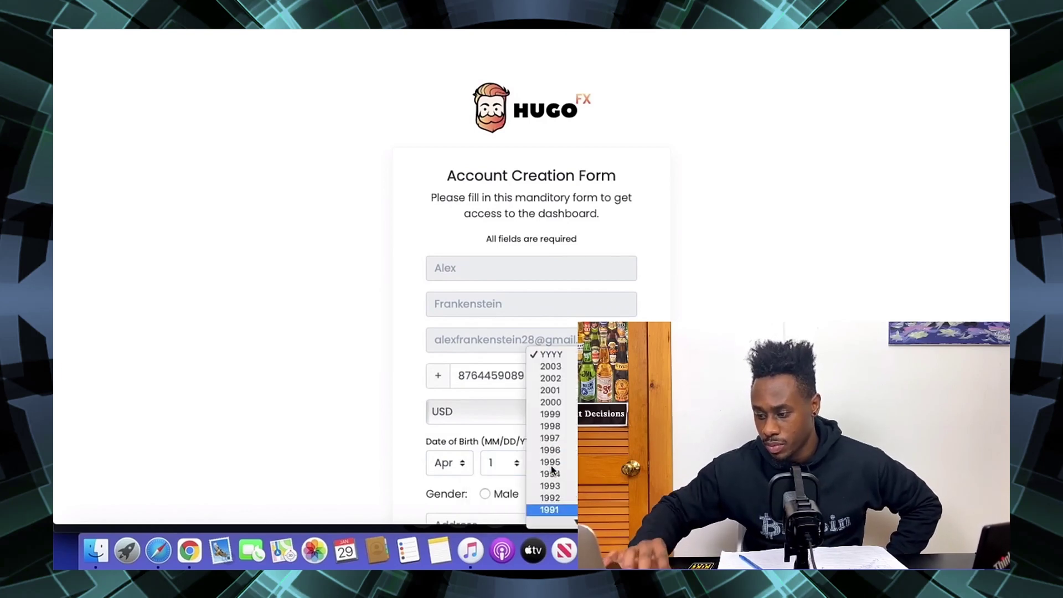
left_click(547, 508)
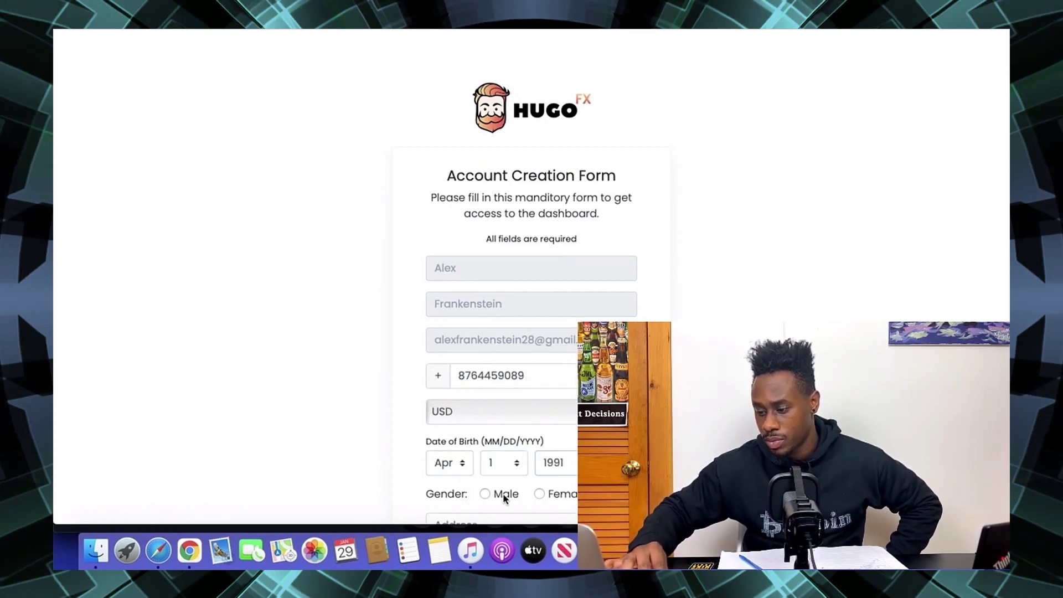
left_click(486, 494)
scroll(487, 494, "down", 5)
scroll(533, 310, "up", 5)
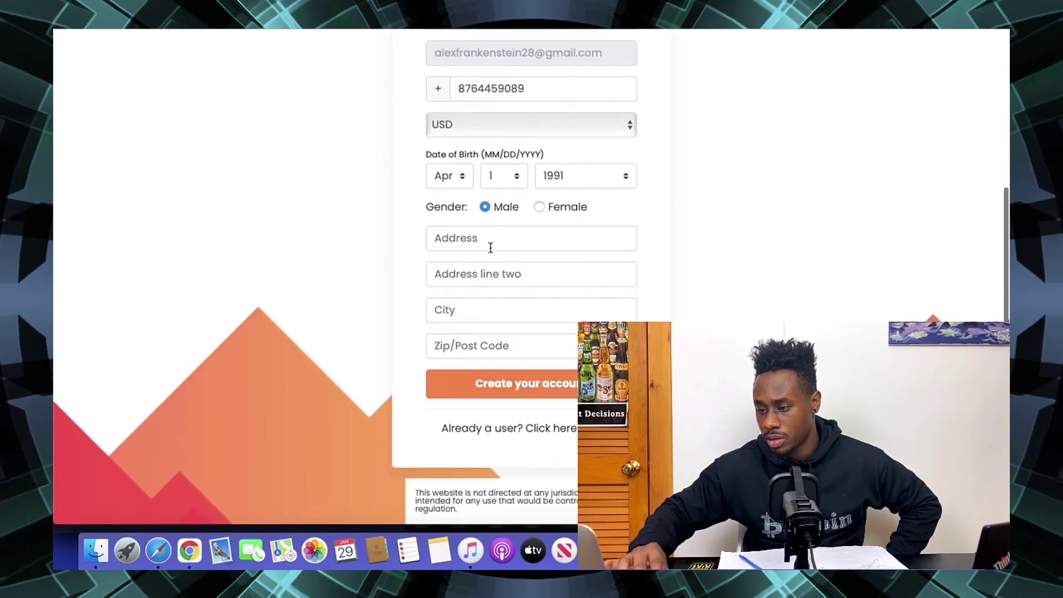
- Fill in the street address, city and postal code, then submit the form
left_click(488, 245)
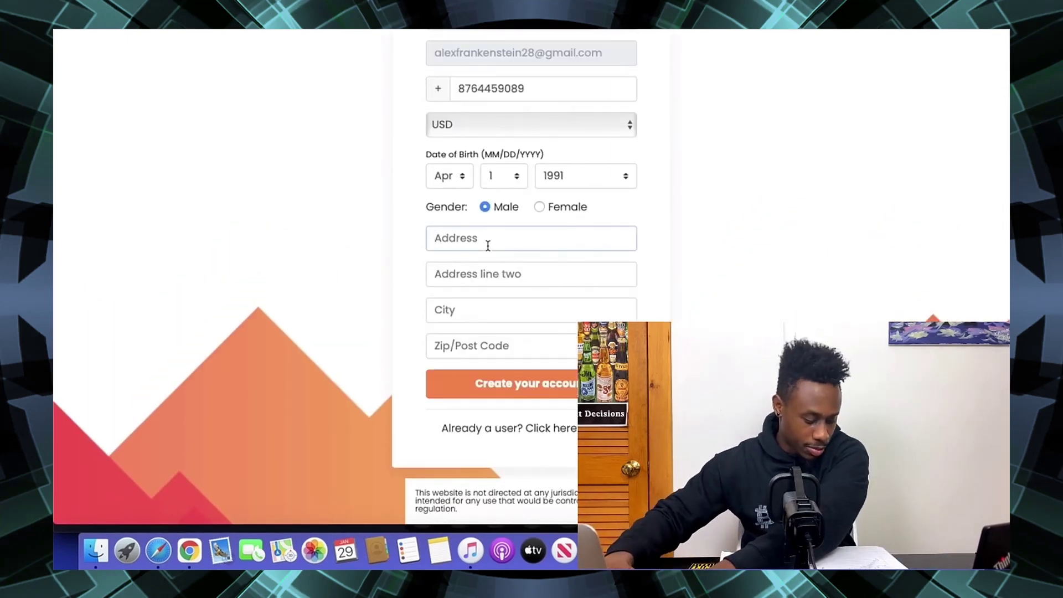
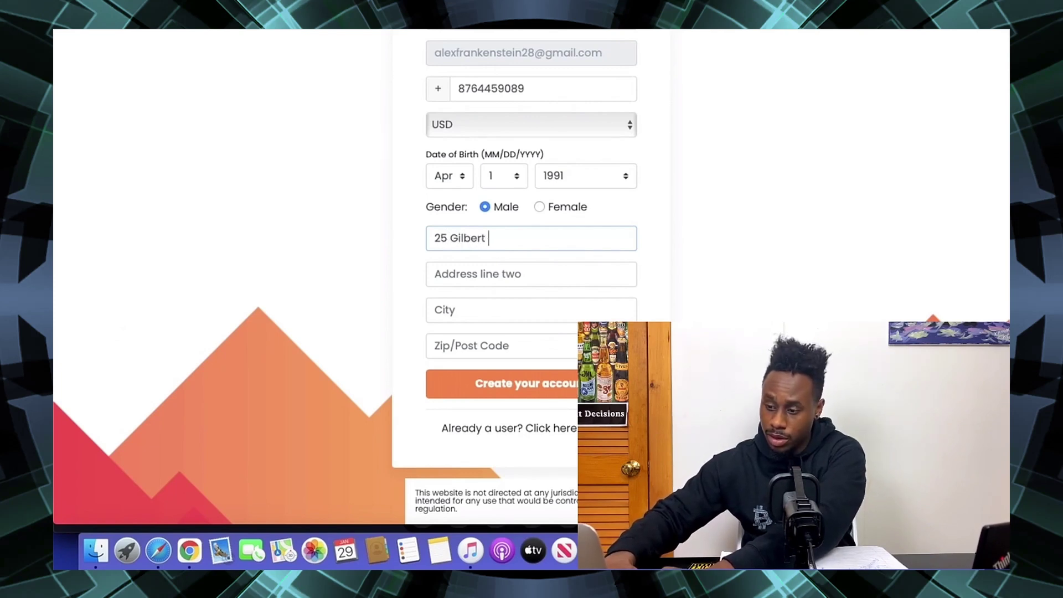
key("Tab")
key("Tab")
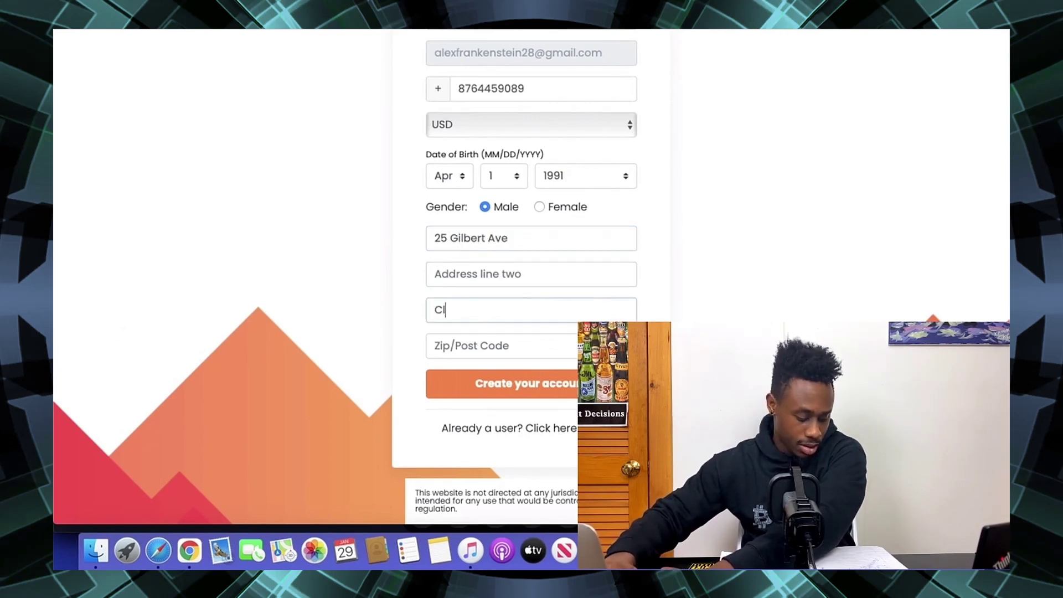
key("Tab")
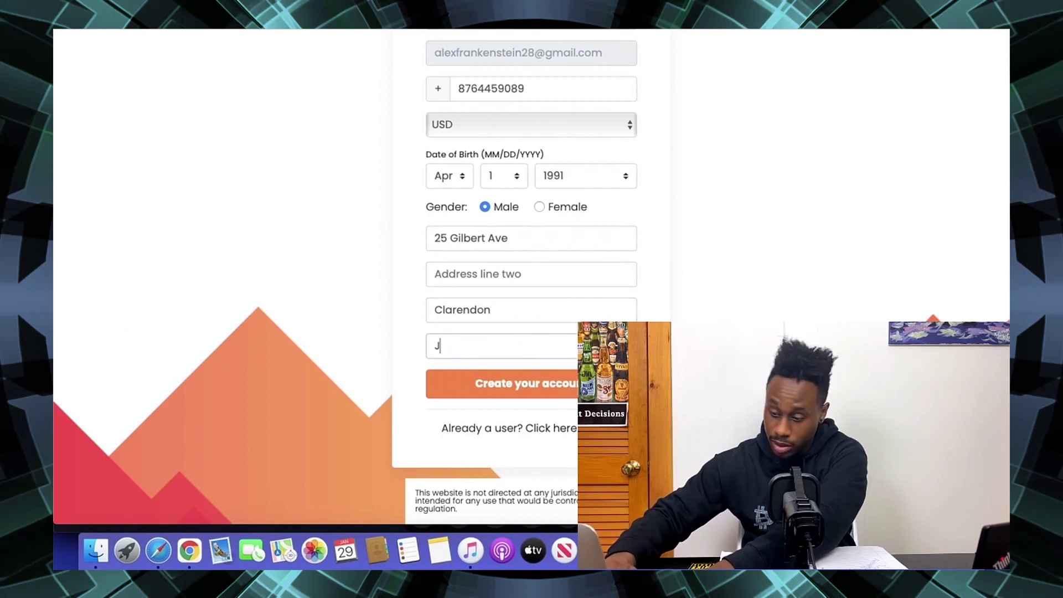
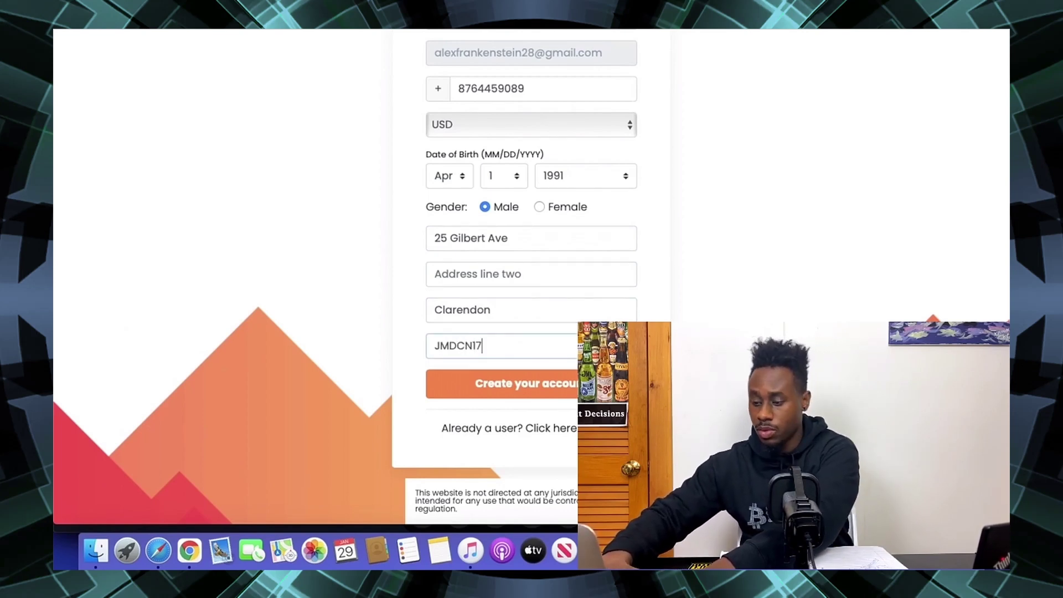
left_click(501, 384)
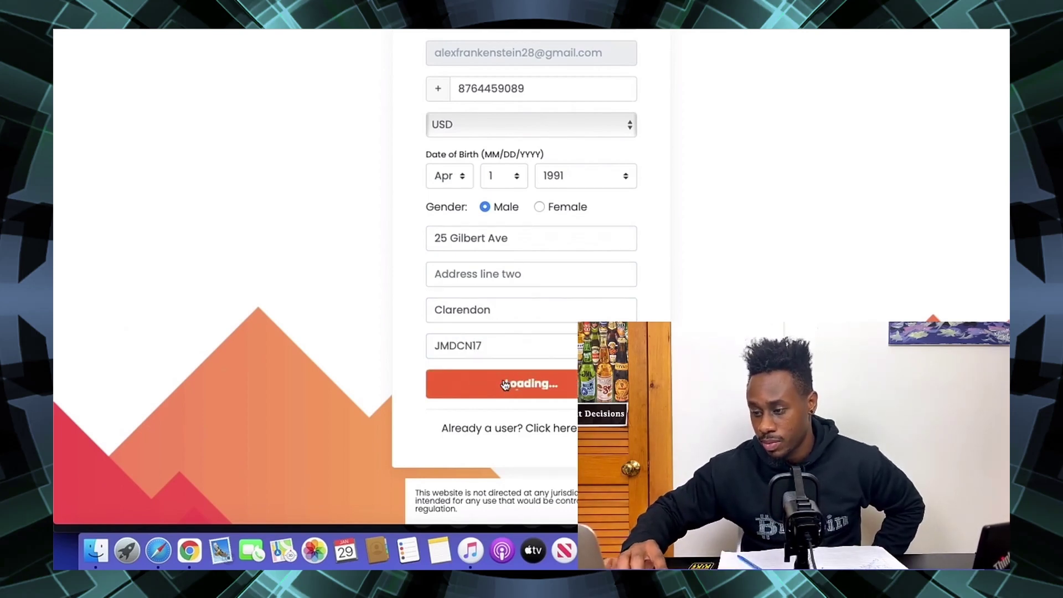
- Replace the rejected phone number with a different one and resubmit the form
double_click(495, 90)
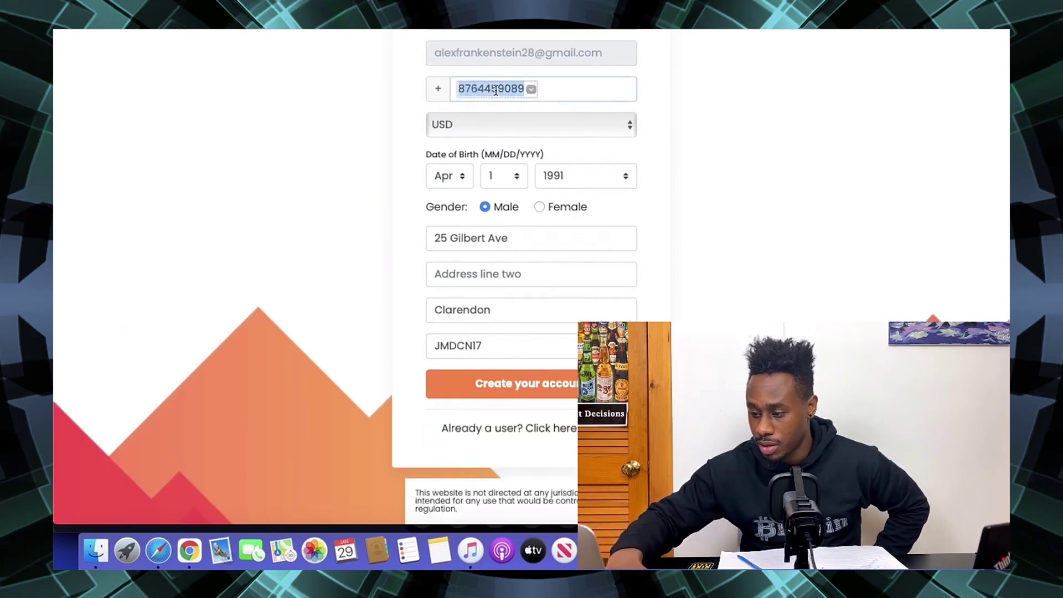
type("78")
key("BackSpace")
key("BackSpace")
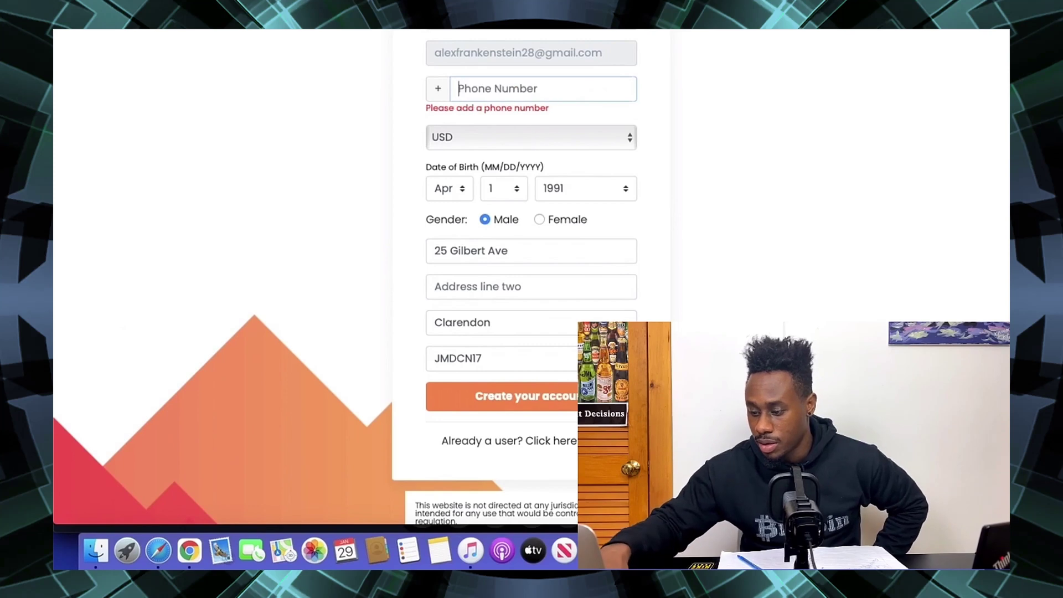
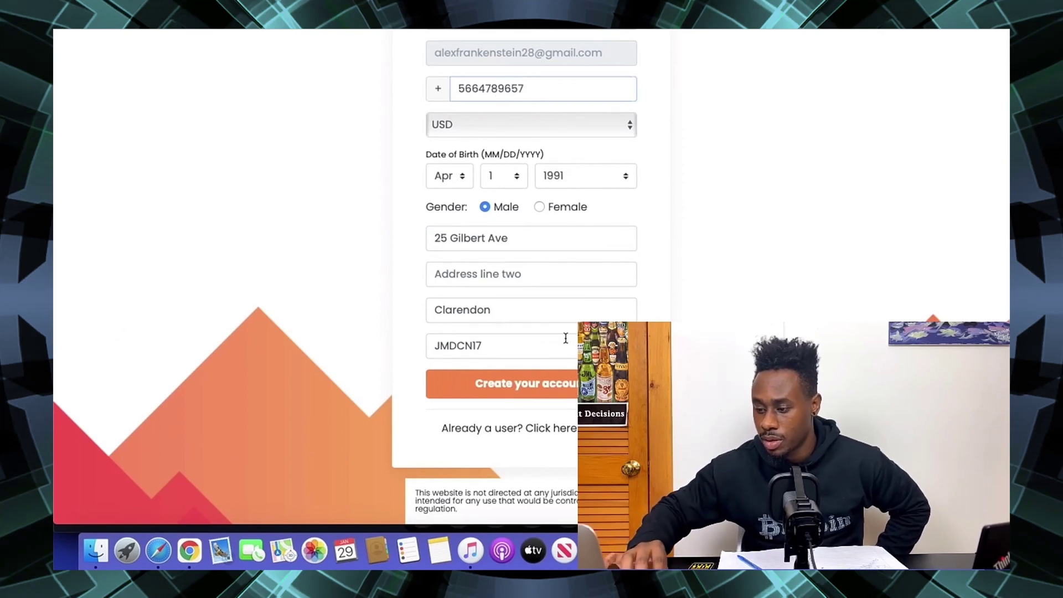
left_click(550, 383)
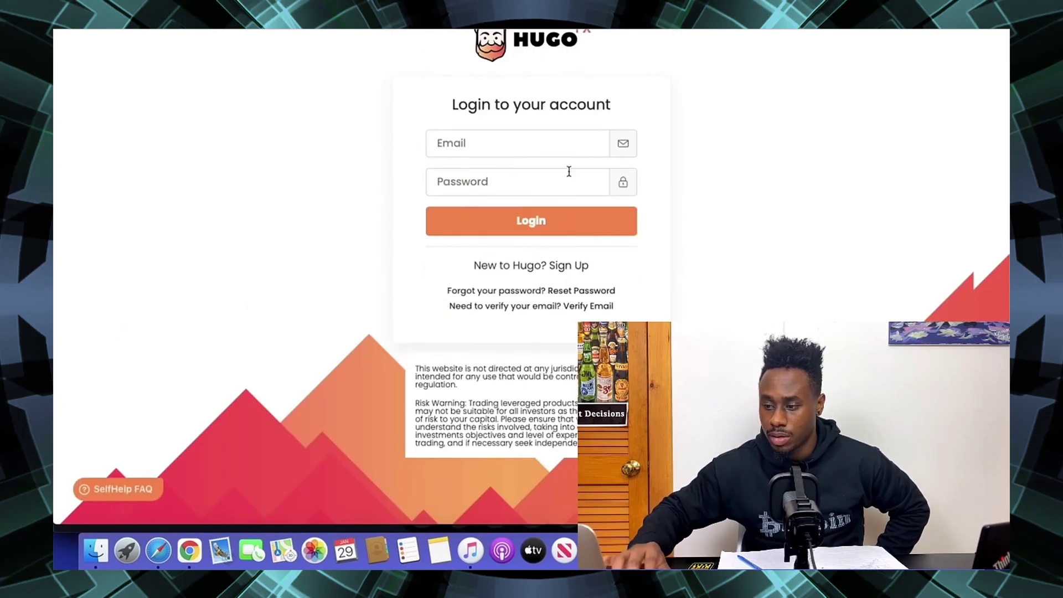
- Log in with the account e-mail and password, correcting the e-mail after the AUTH002 error
left_click(475, 136)
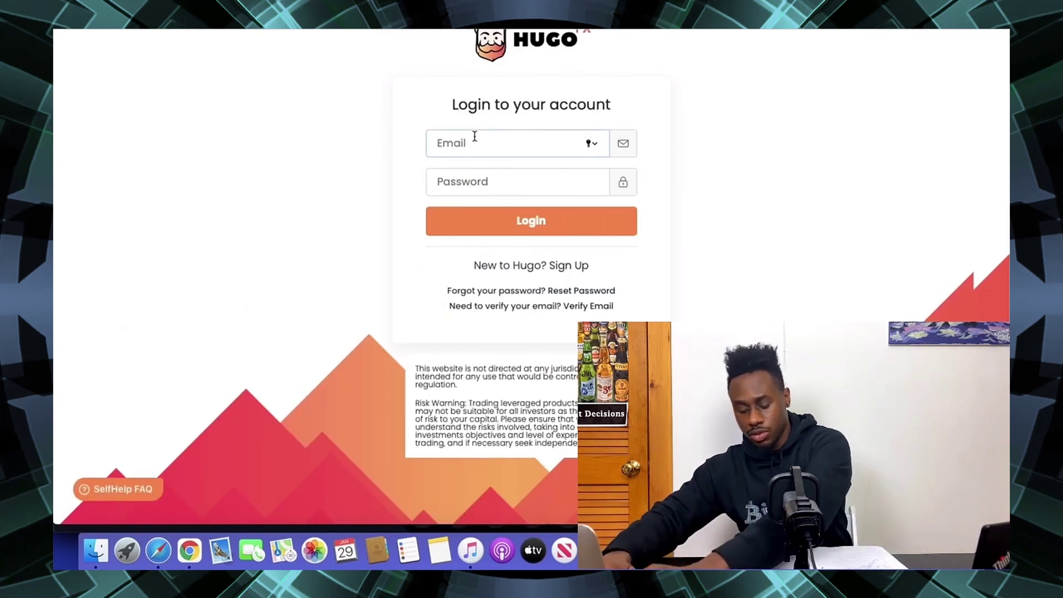
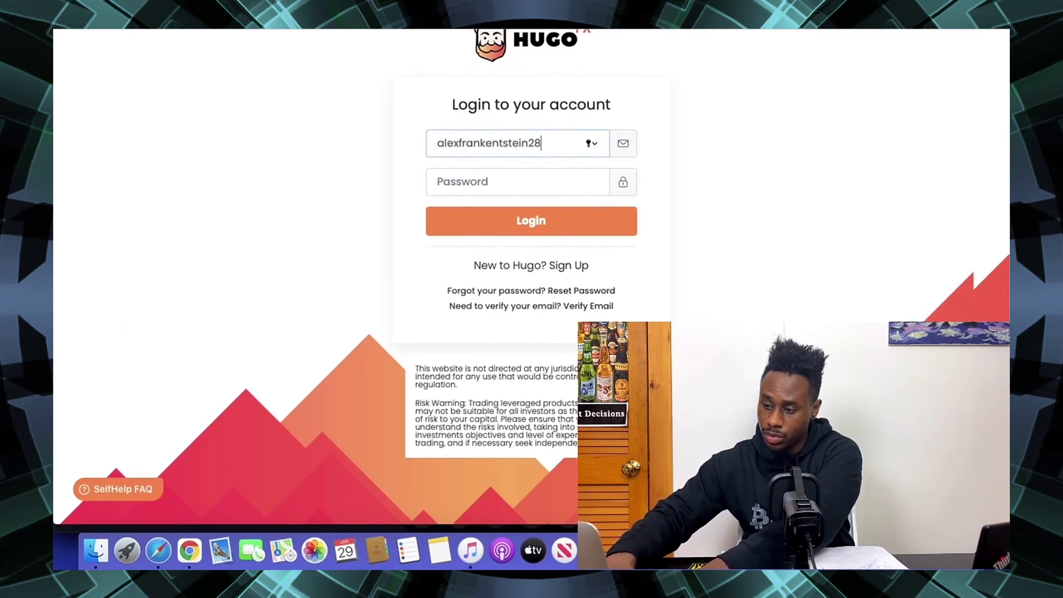
key("Tab")
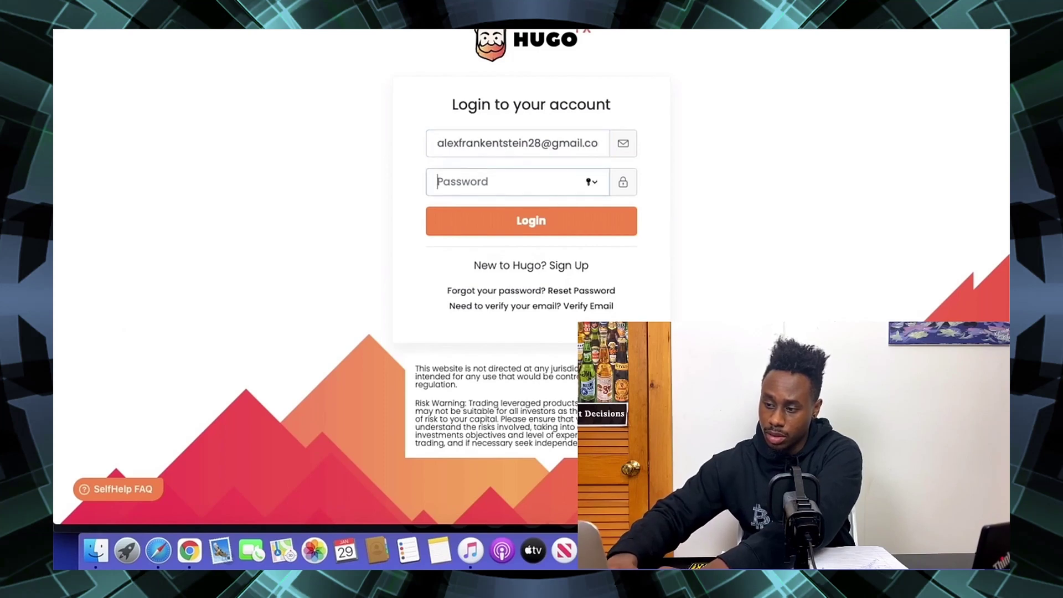
type("••")
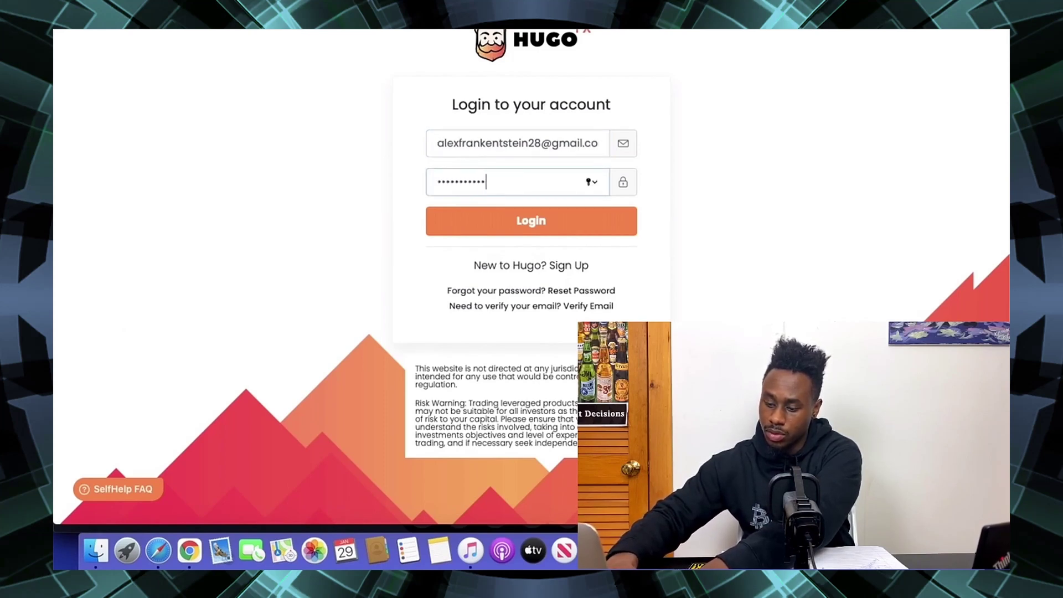
left_click(493, 227)
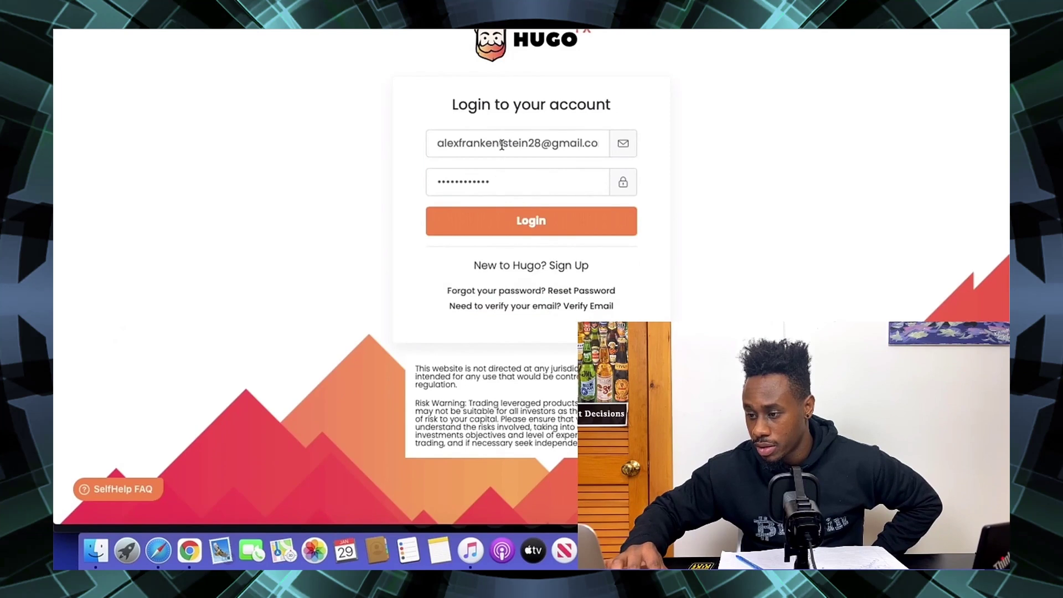
left_click(502, 145)
left_click(500, 217)
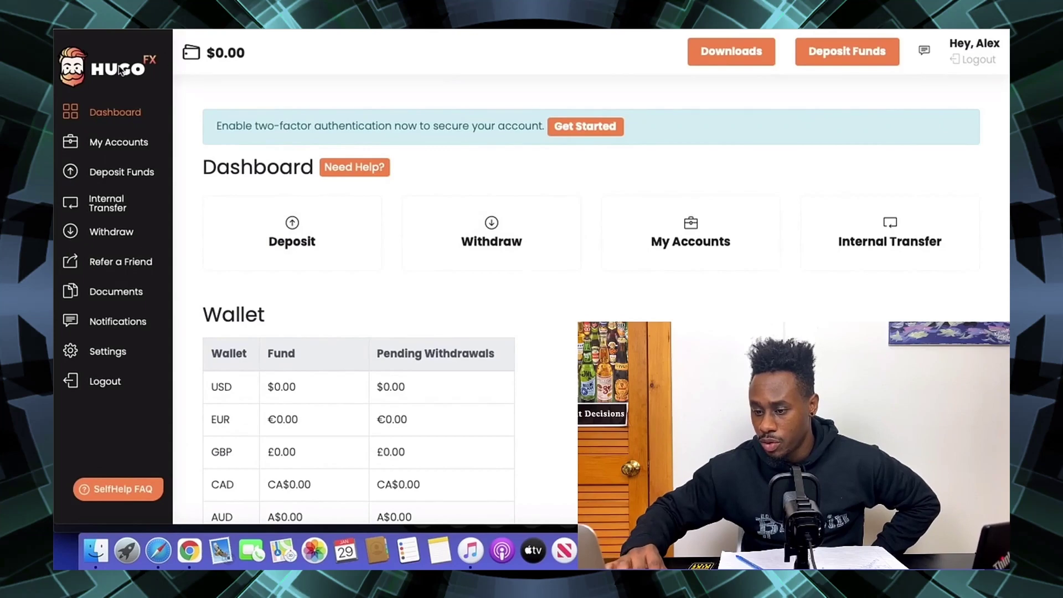
- Request a Hugo's Way MT4 Demo account with leverage 100 and balance 100
left_click(126, 143)
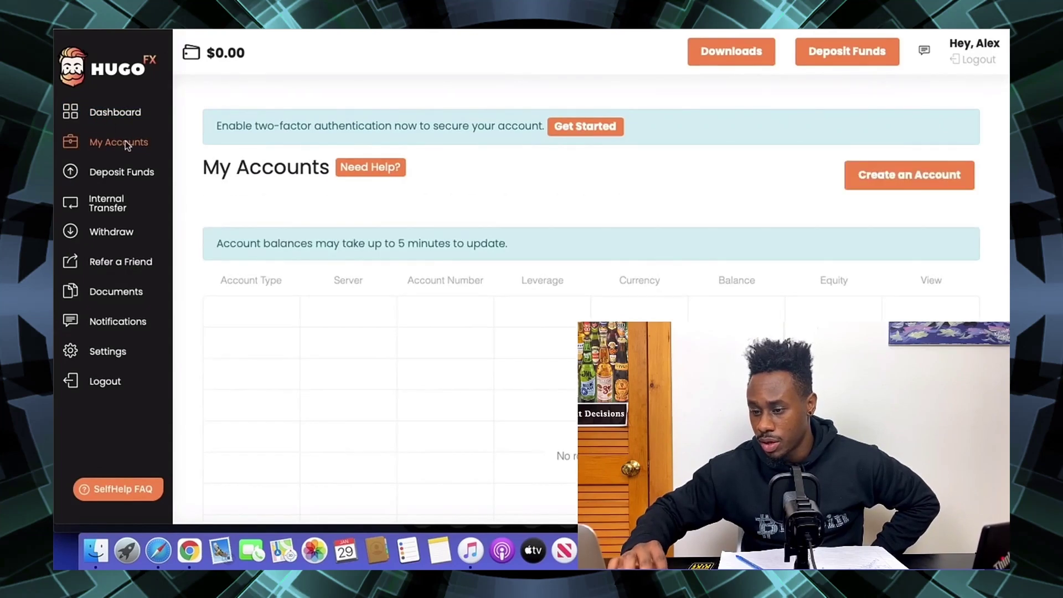
left_click(881, 175)
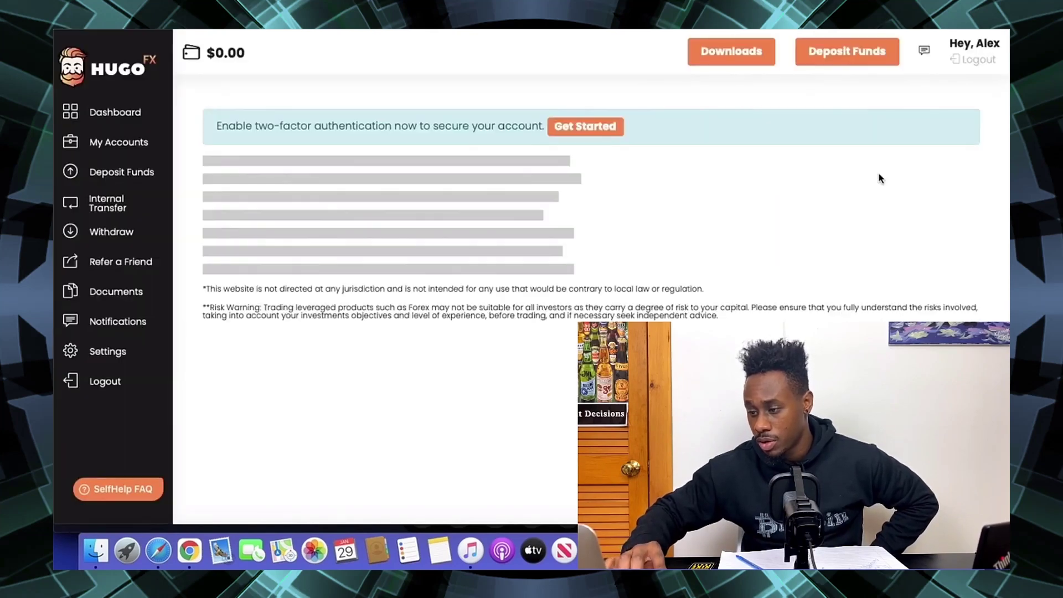
left_click(410, 252)
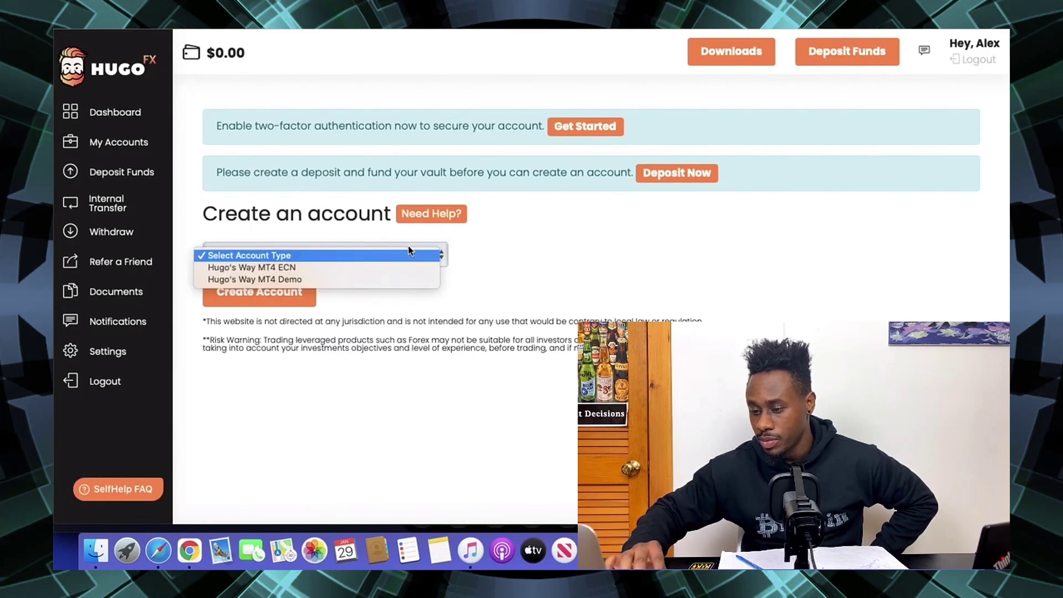
left_click(336, 281)
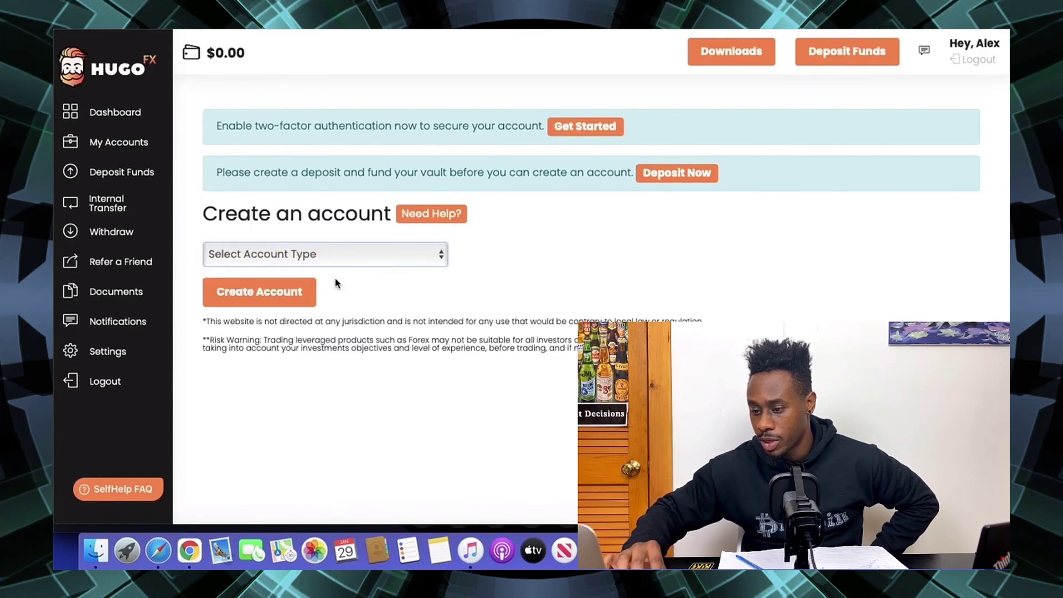
left_click(285, 261)
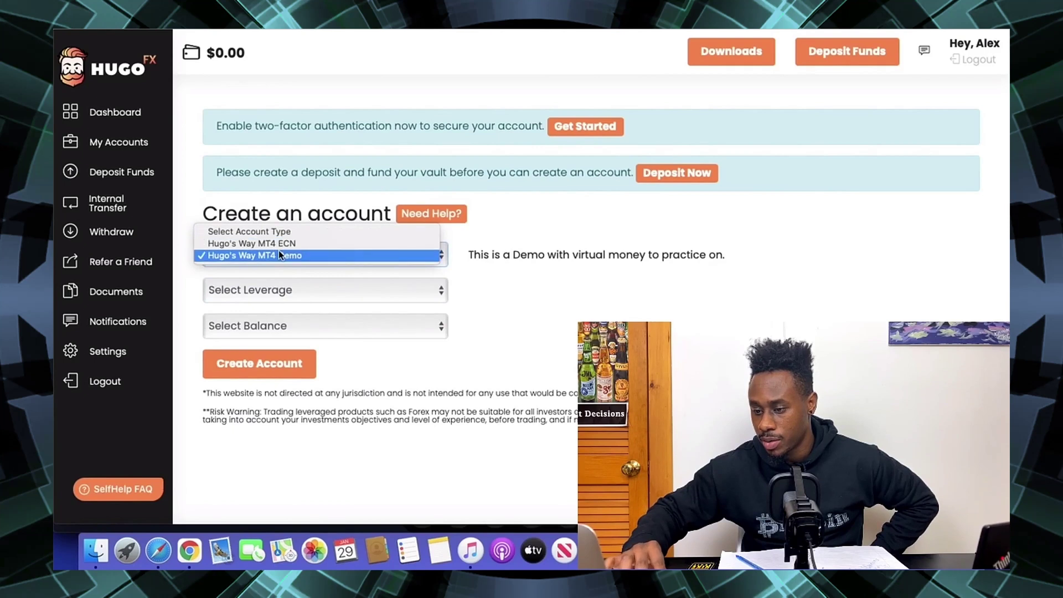
left_click(279, 254)
left_click(280, 289)
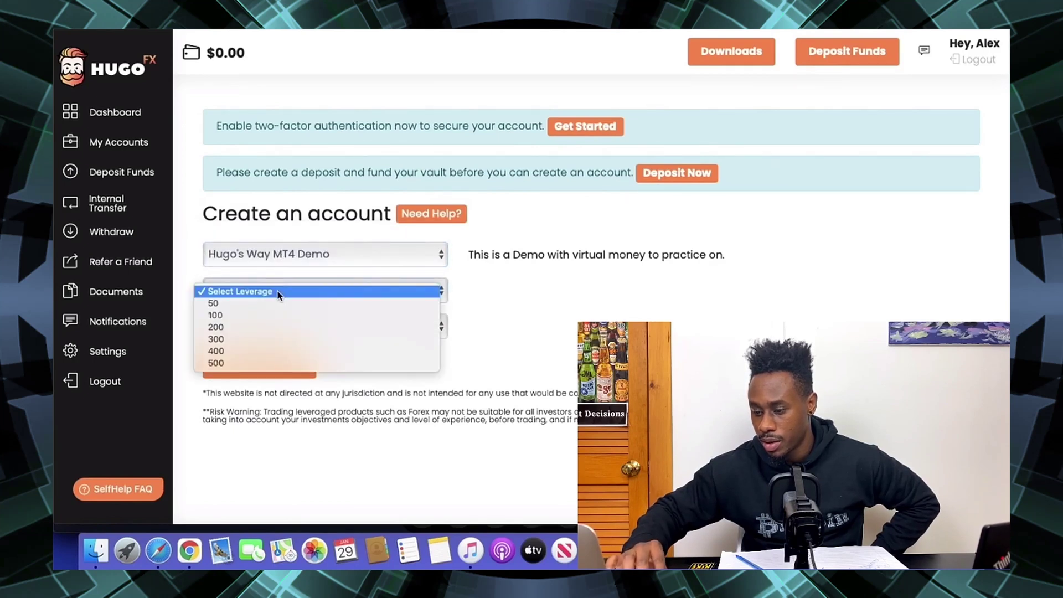
left_click(238, 314)
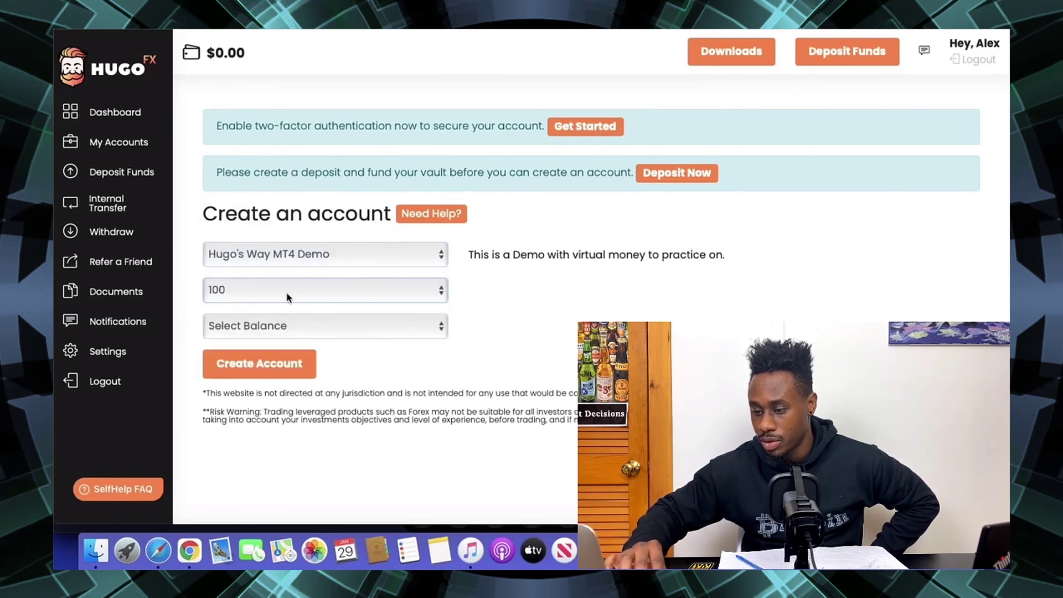
left_click(284, 325)
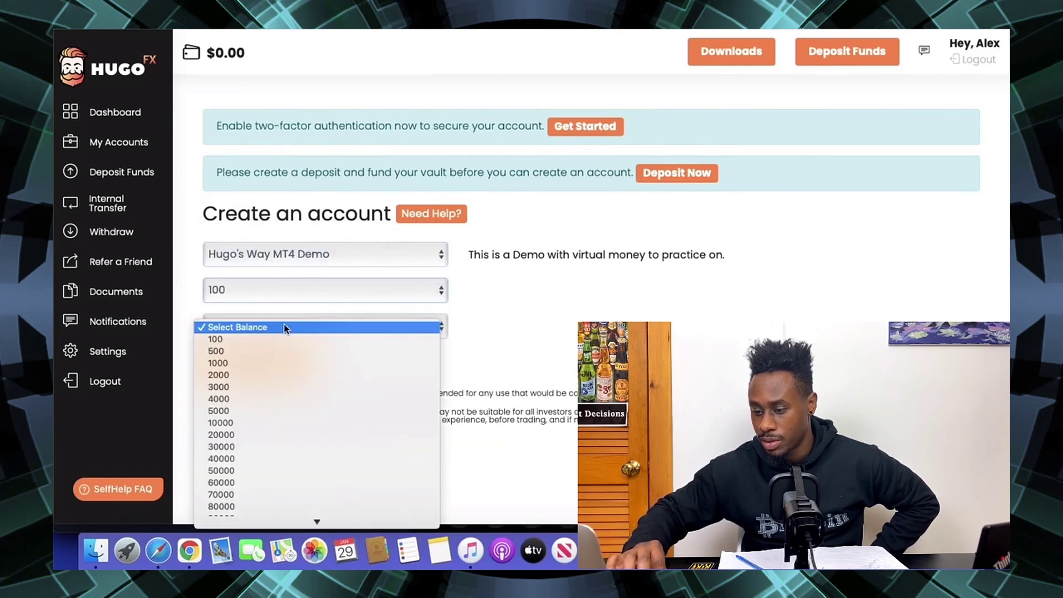
left_click(236, 338)
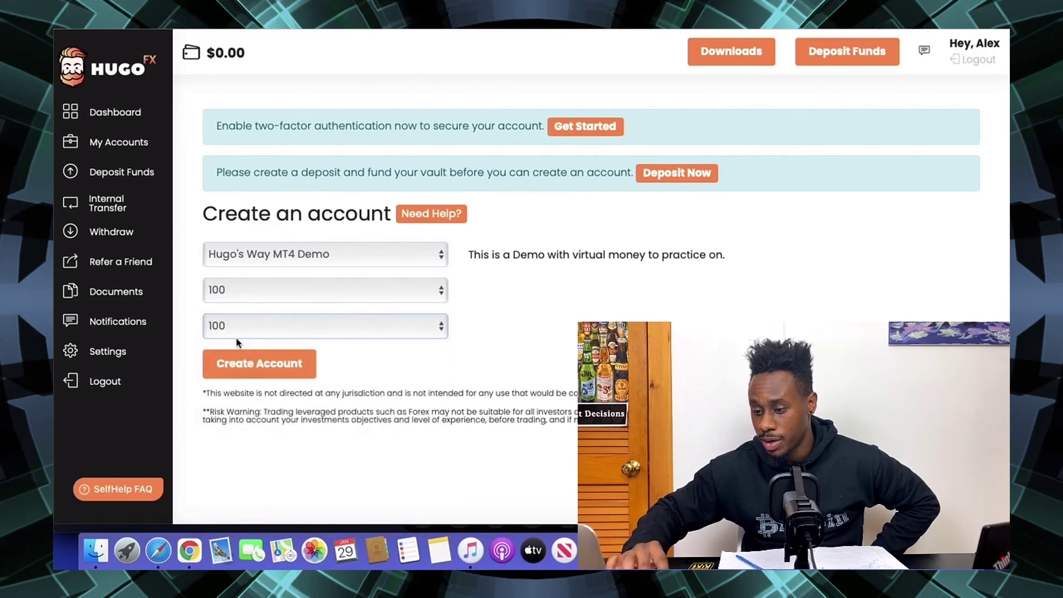
left_click(258, 365)
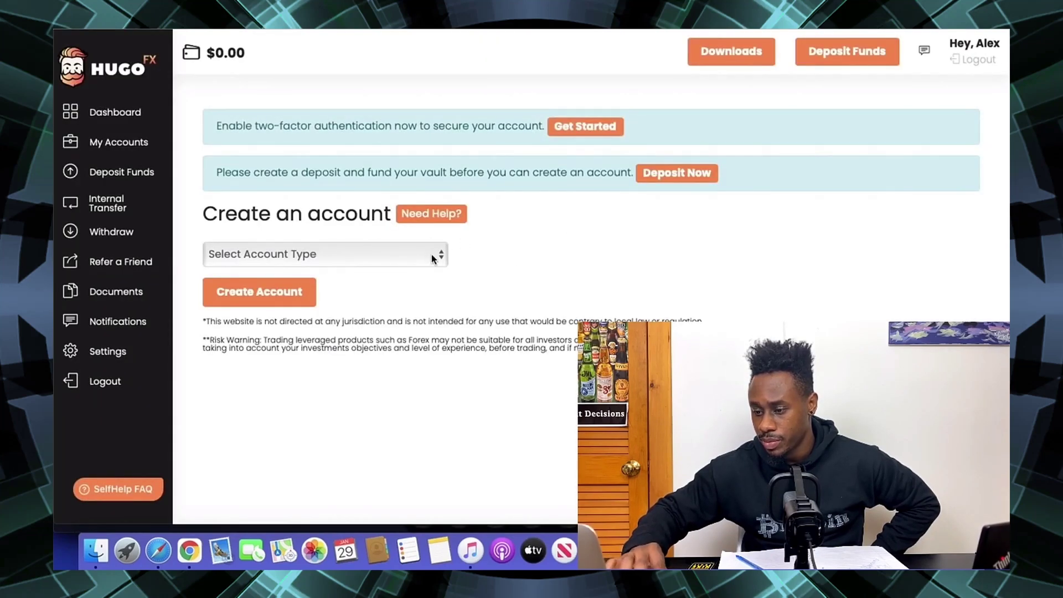
- Reselect MT4 Demo, leverage 100 and balance 100, then reload the My Accounts list
left_click(349, 254)
left_click(355, 278)
left_click(312, 290)
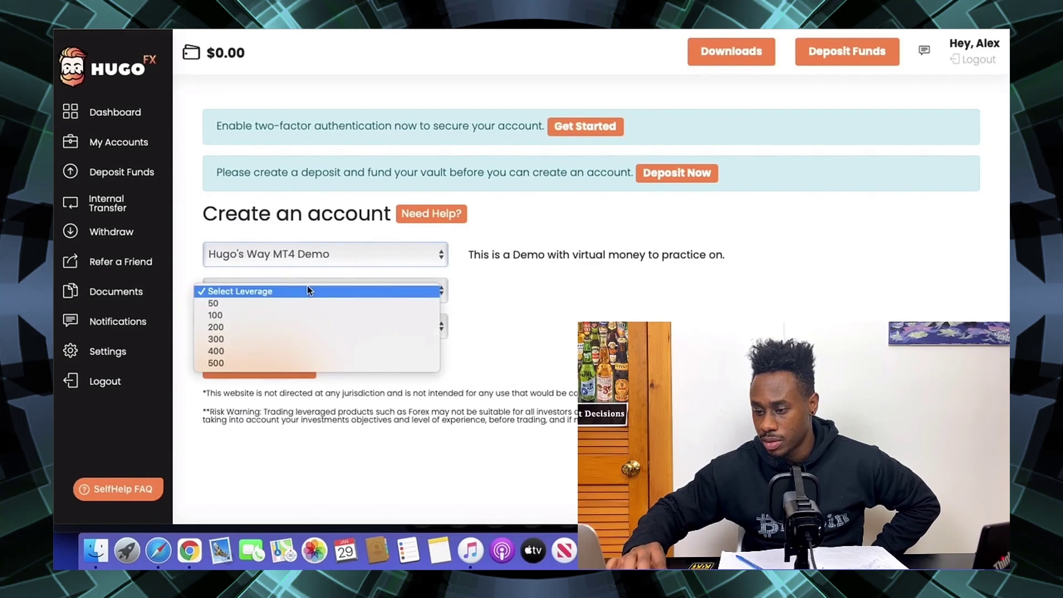
left_click(297, 313)
left_click(284, 325)
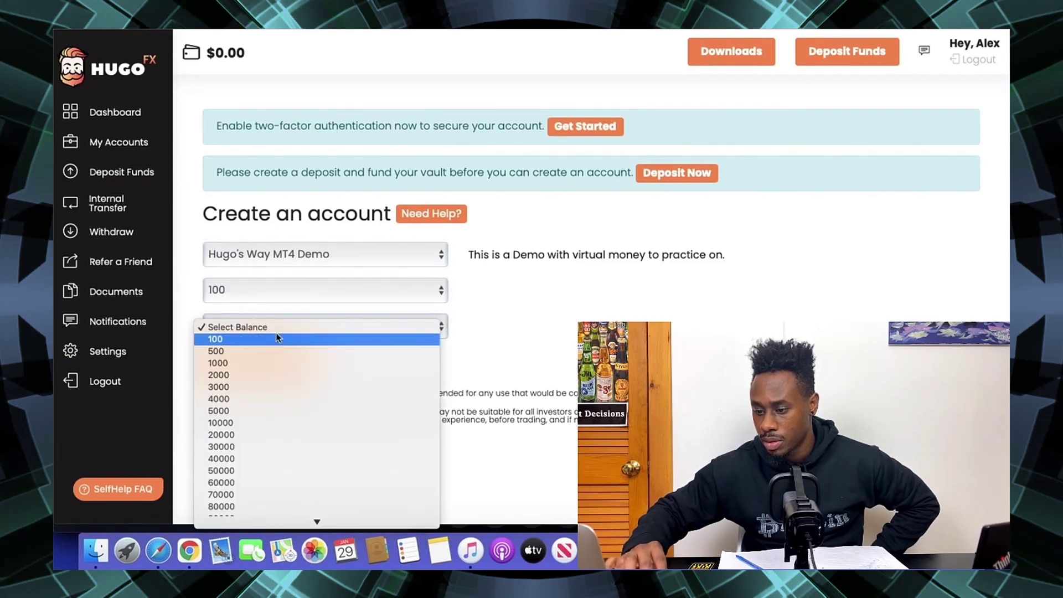
left_click(270, 340)
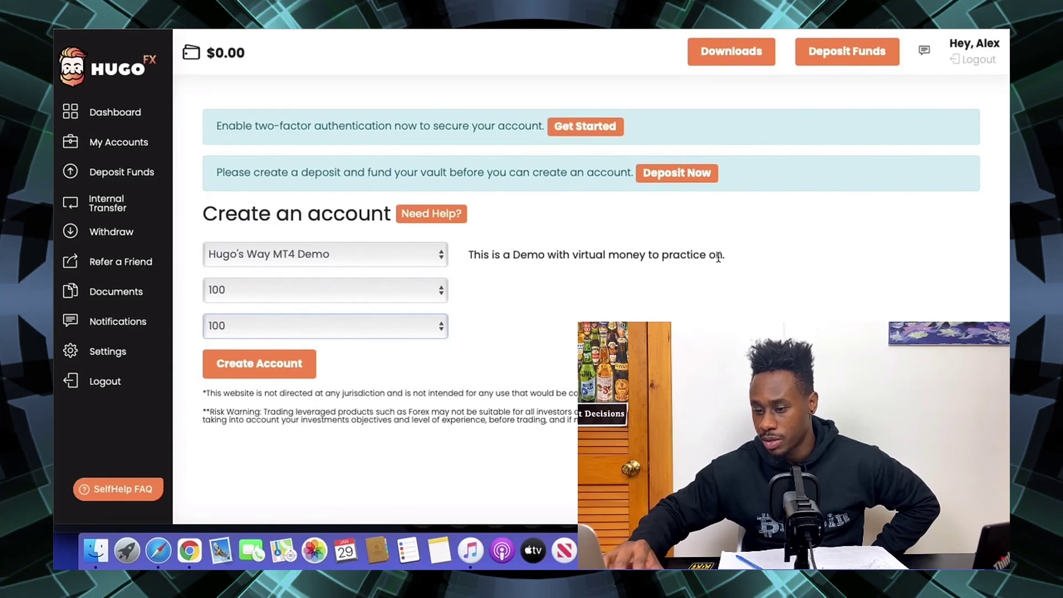
left_click(138, 147)
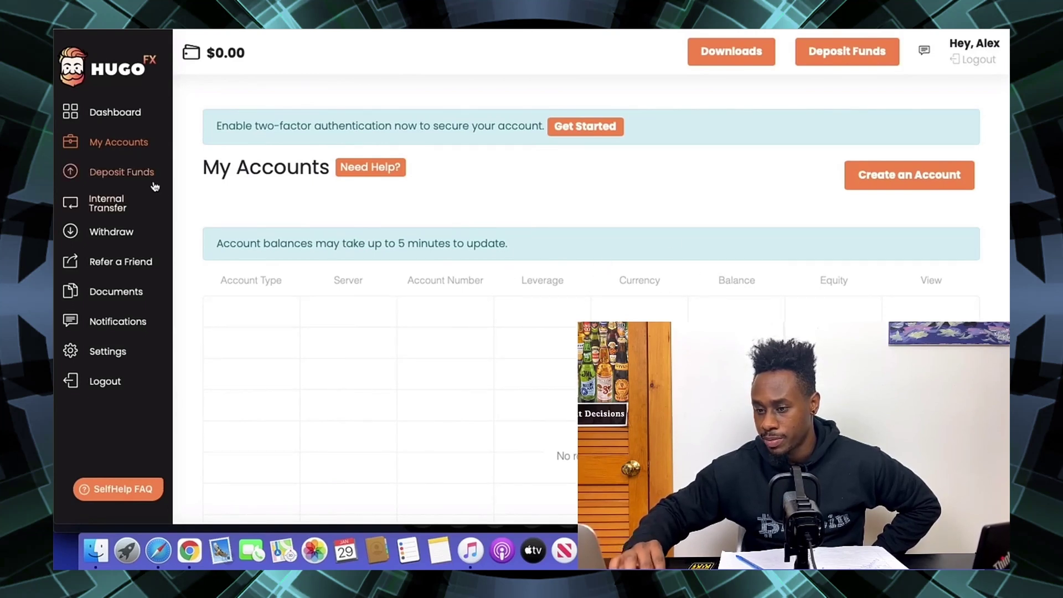
left_click(104, 119)
left_click(110, 142)
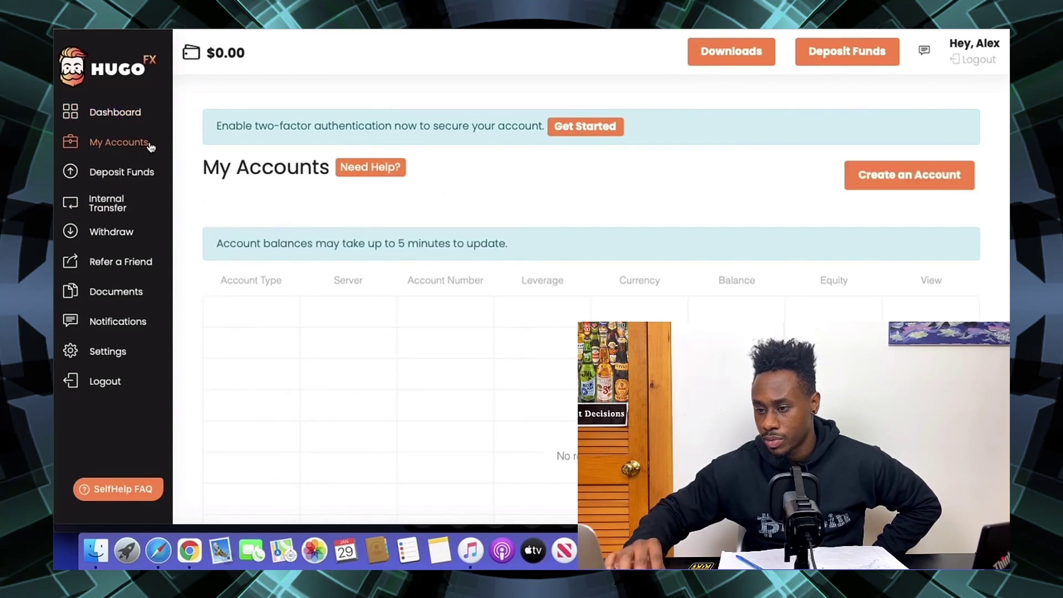
- Read the 'New demo MetaTrader Account created!' email and select the demo account number
left_click(155, 26)
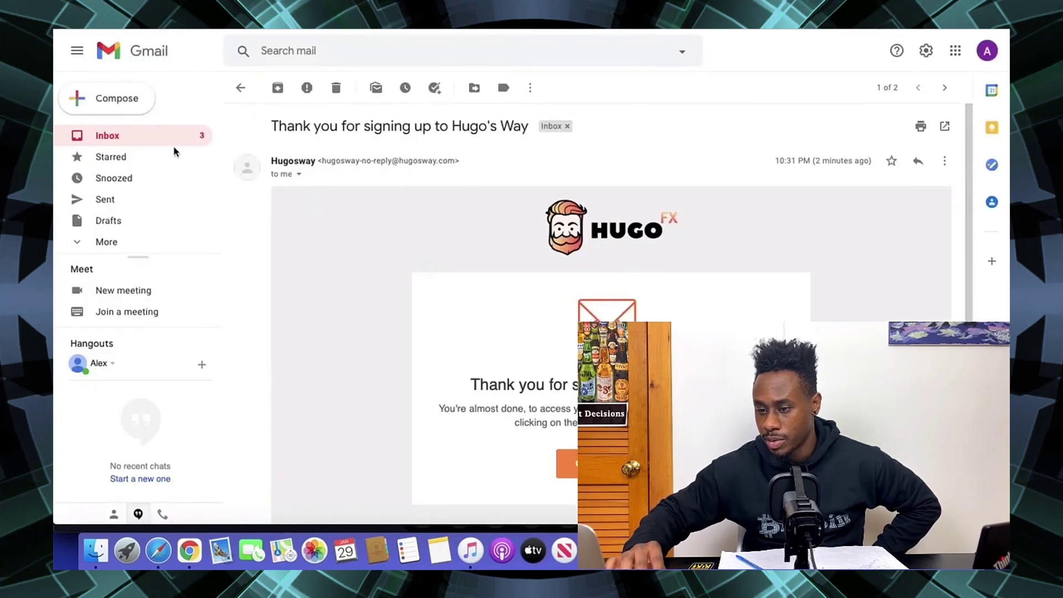
left_click(134, 140)
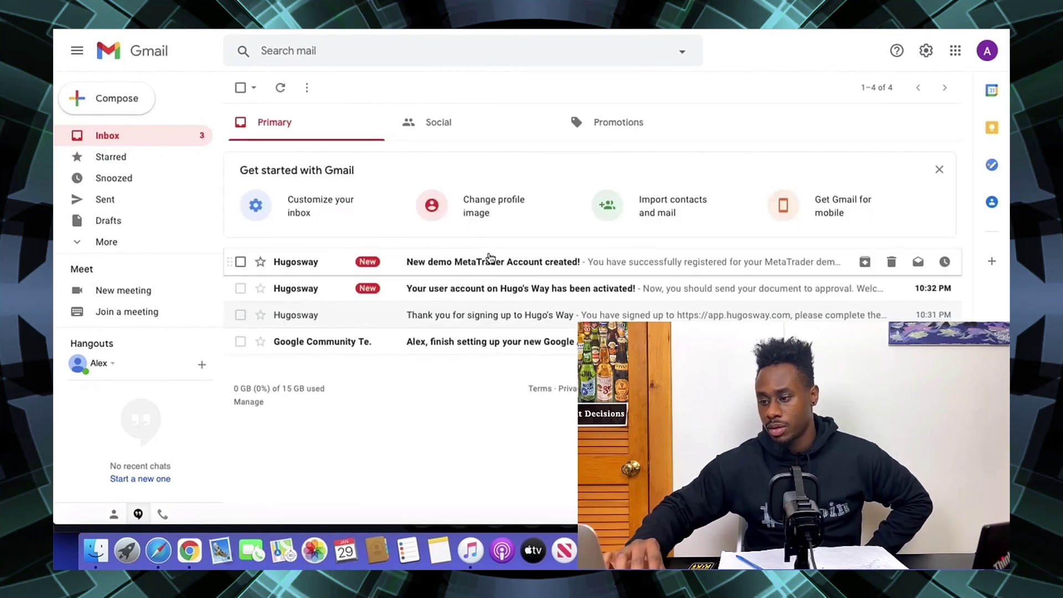
left_click(502, 263)
scroll(479, 364, "down", 7)
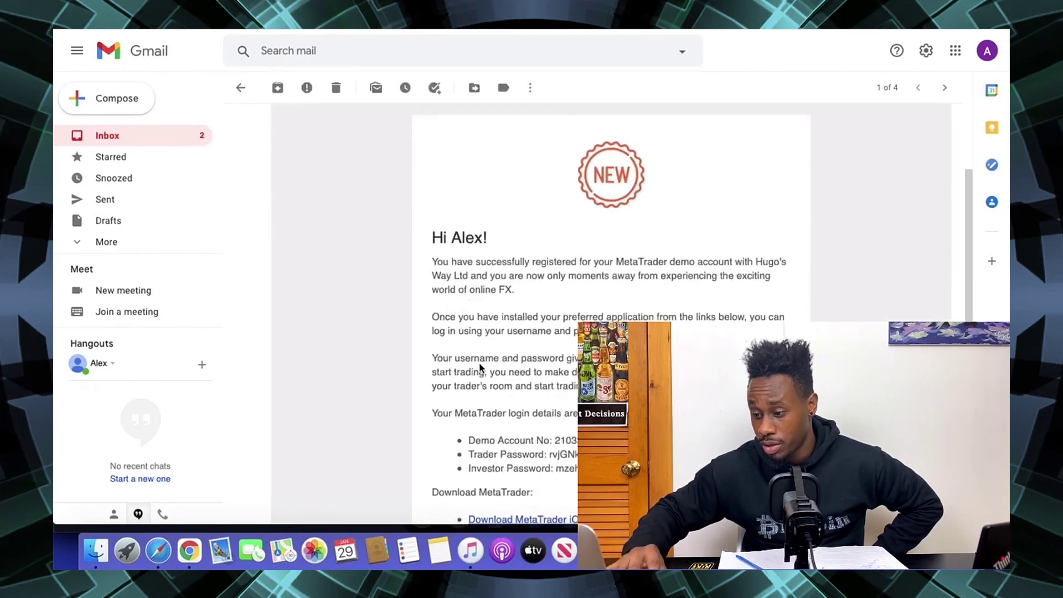
scroll(479, 364, "up", 5)
scroll(481, 368, "down", 1)
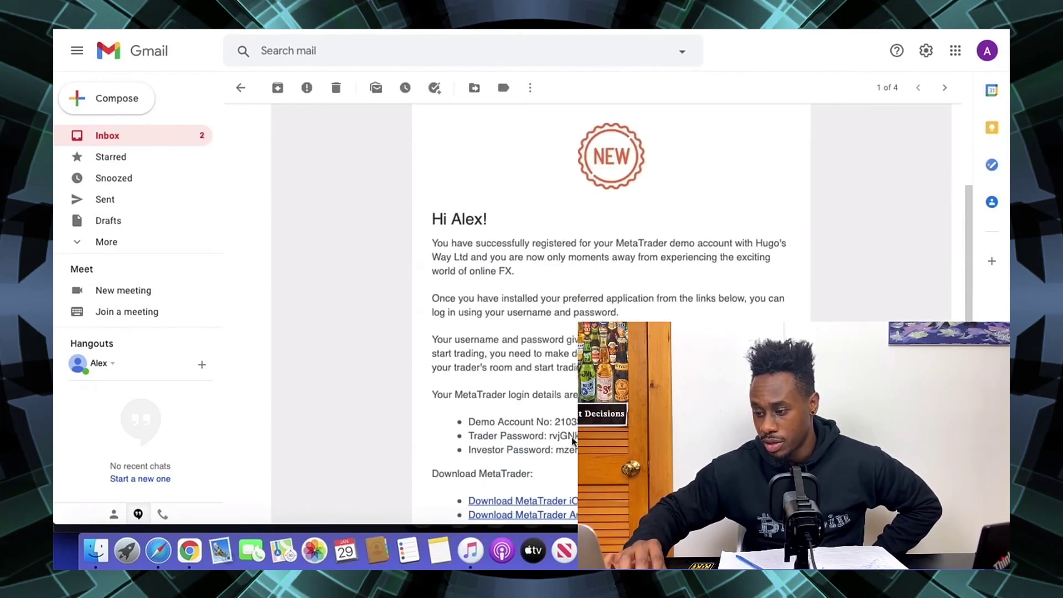
left_click_drag(560, 422, 598, 423)
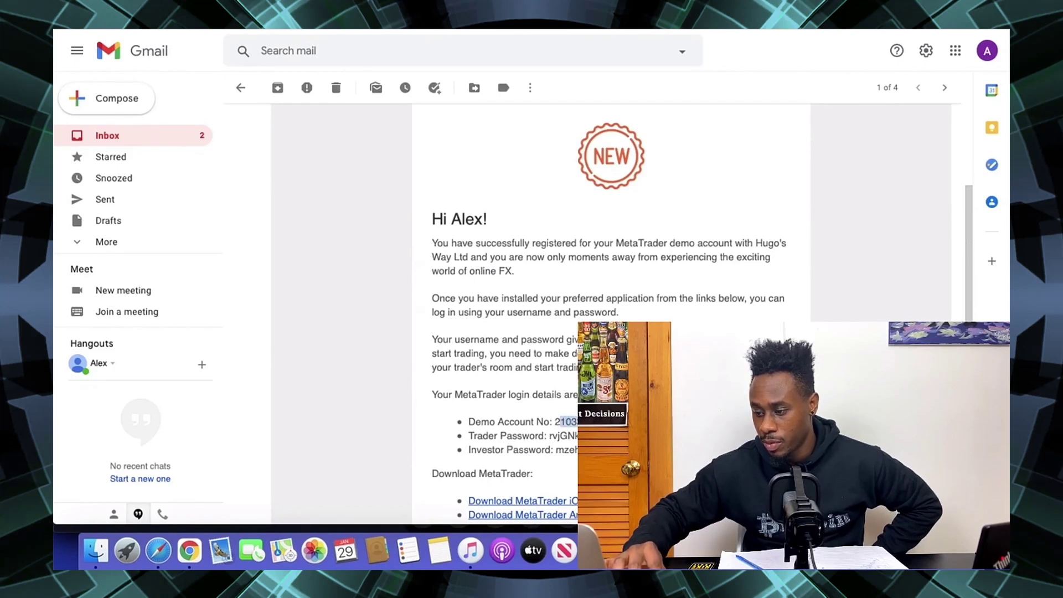
left_click(551, 435)
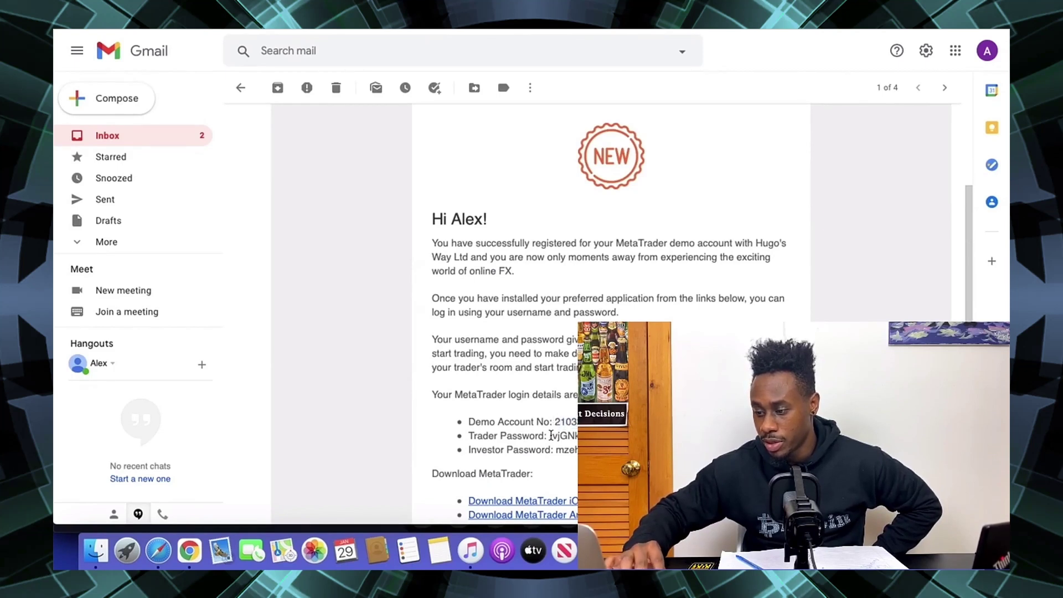
scroll(575, 424, "up", 1)
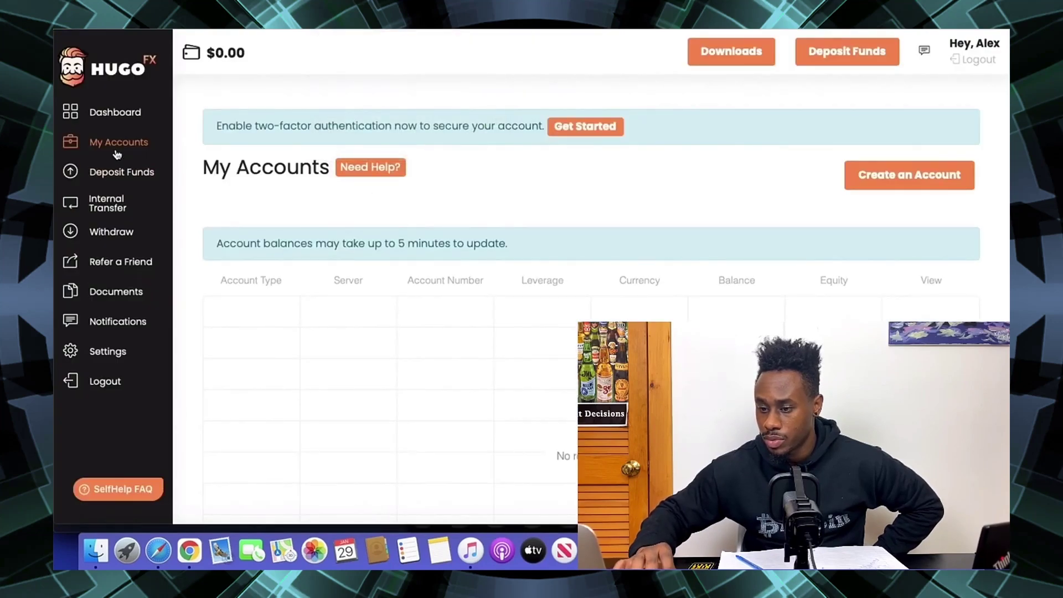
- Set up a new Hugo's Way MT4 Demo account with leverage 100 and a 100 balance
left_click(89, 121)
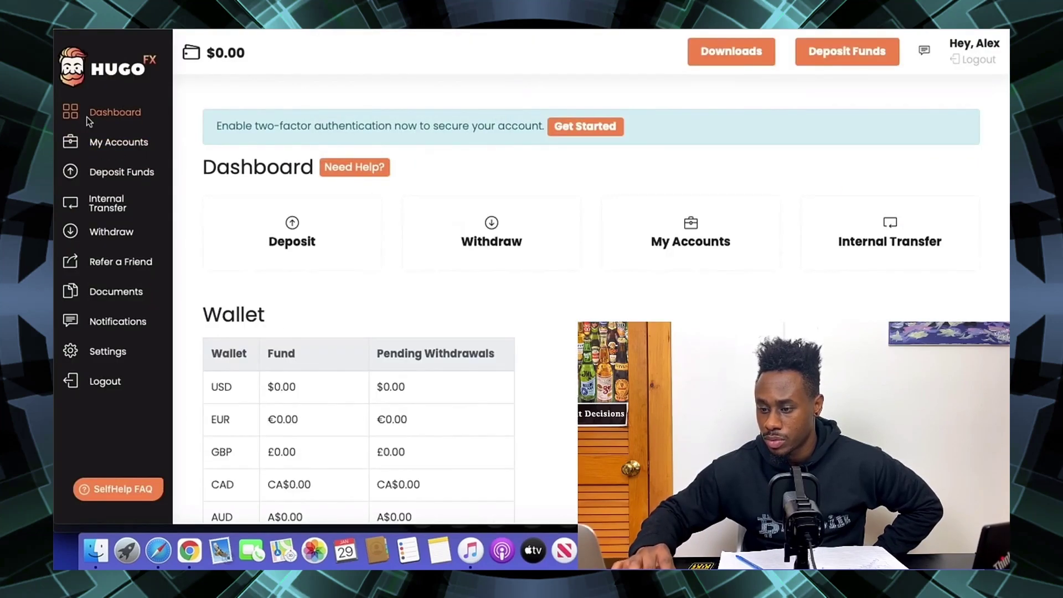
left_click(83, 145)
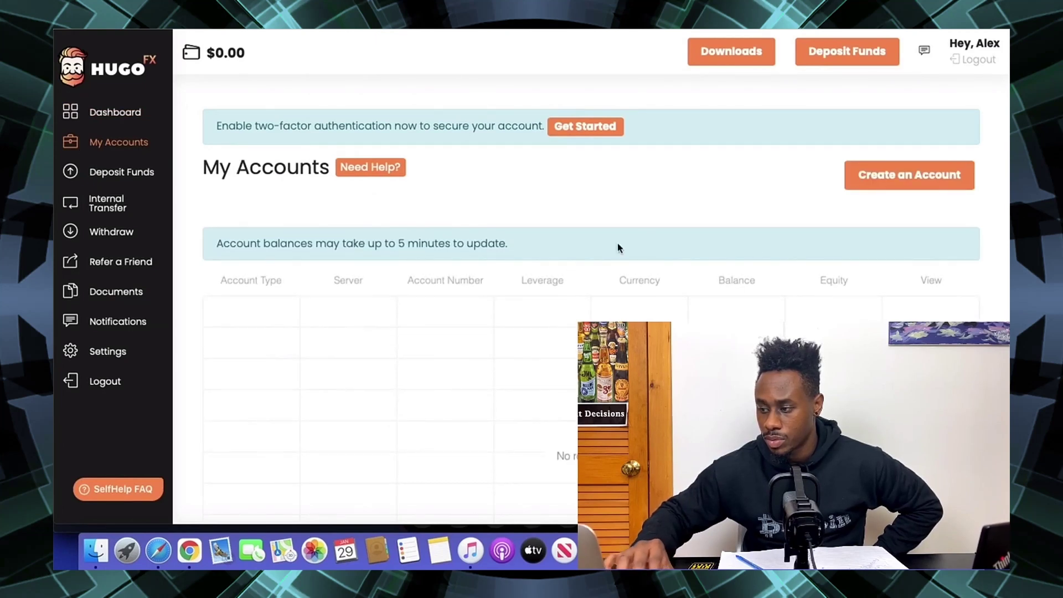
left_click(861, 179)
left_click(368, 256)
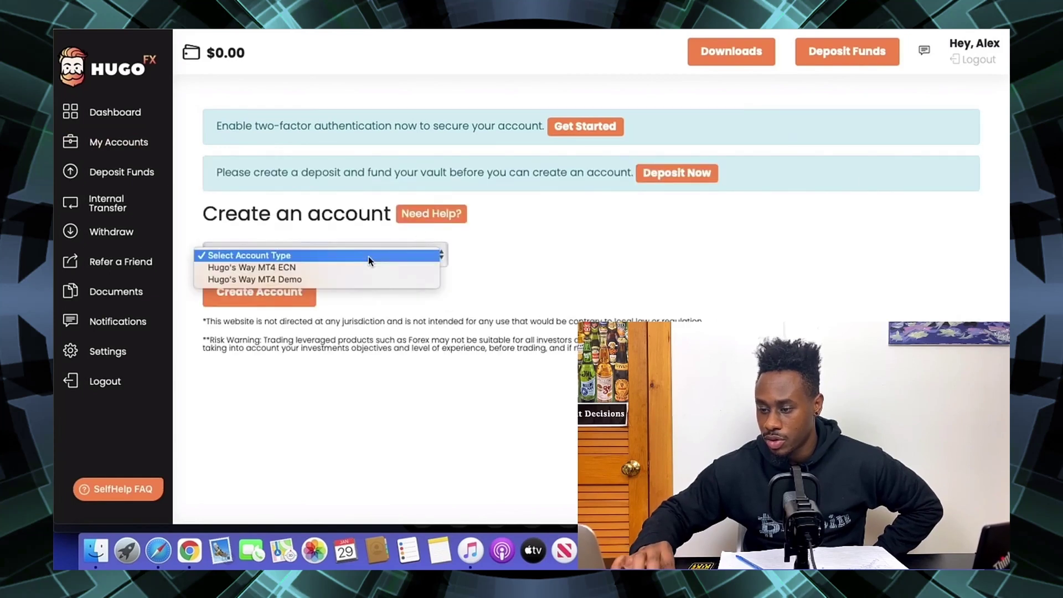
left_click(281, 277)
left_click(278, 284)
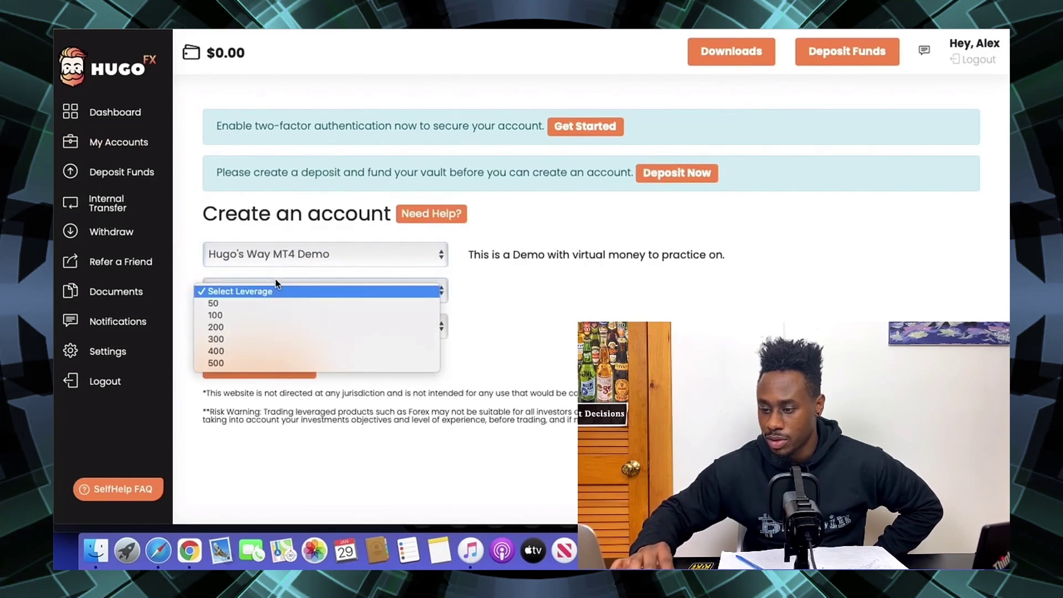
left_click(246, 314)
left_click(270, 325)
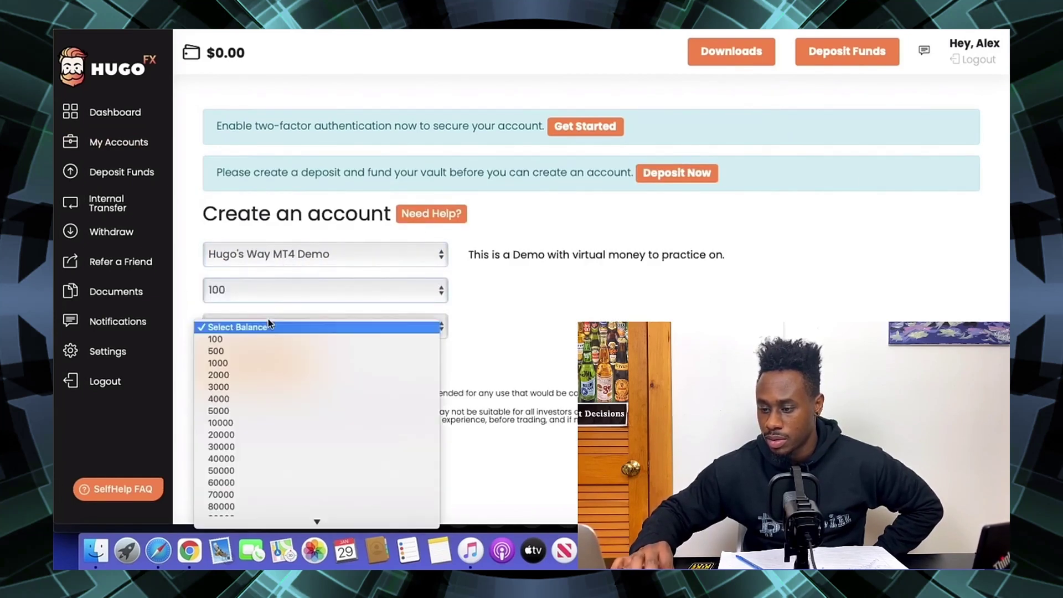
left_click(245, 341)
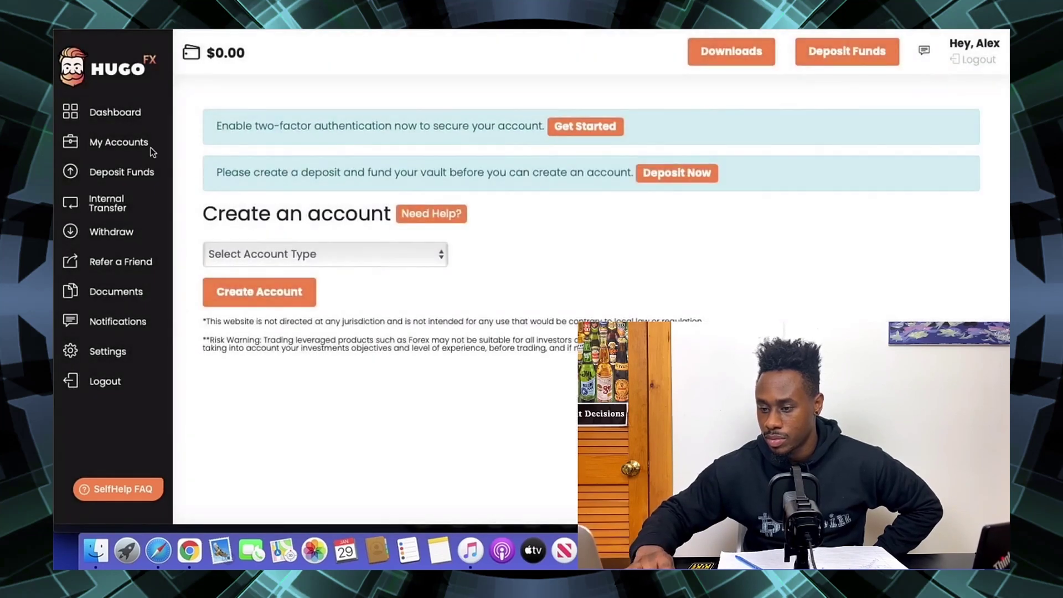
- Check the empty My Accounts list against the Gmail confirmation email, then return to HugoFX
left_click(150, 145)
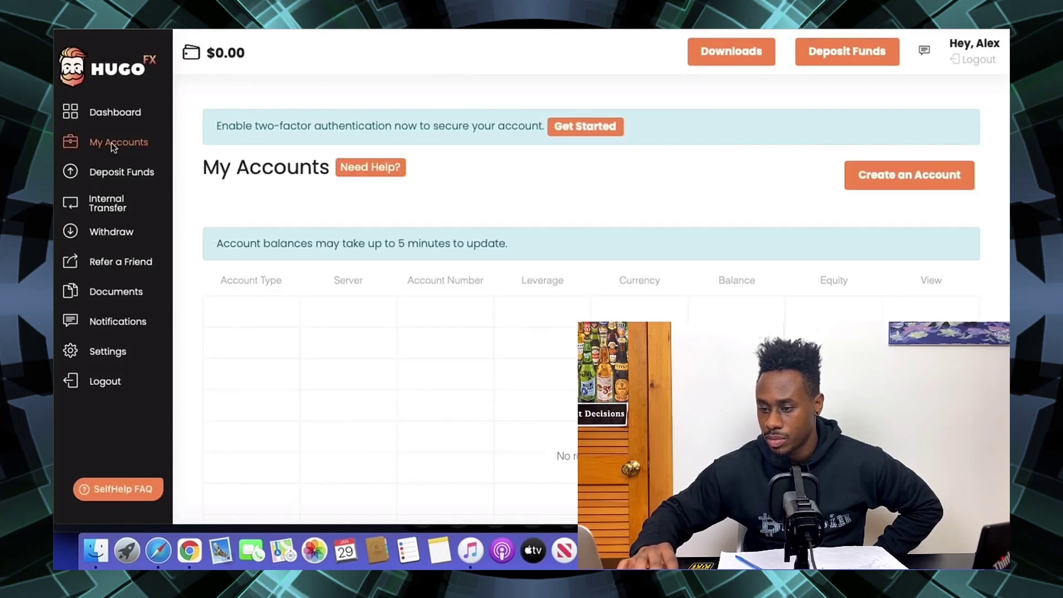
scroll(543, 302, "down", 4)
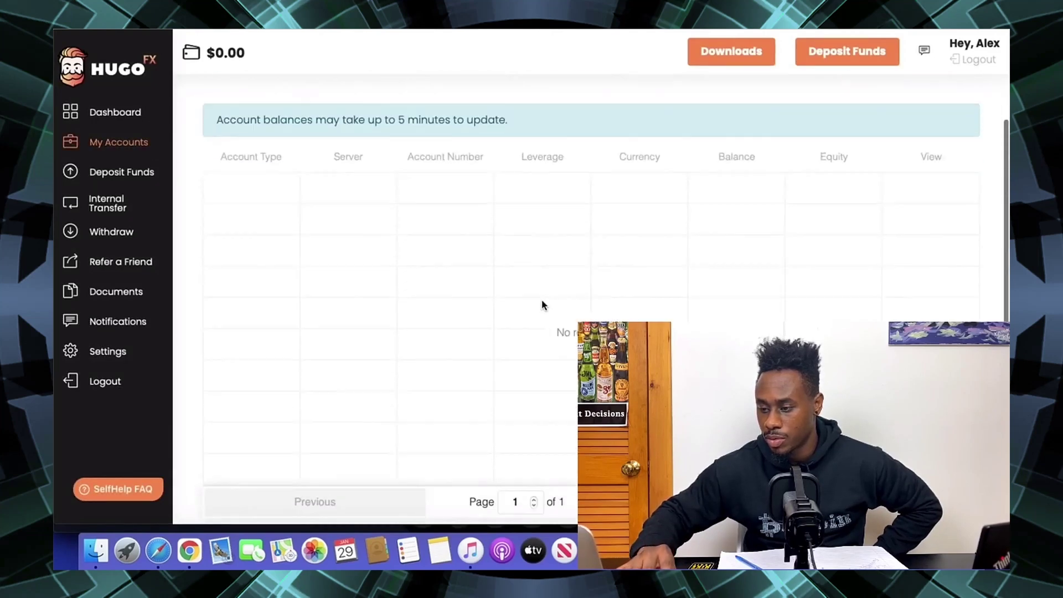
scroll(543, 305, "up", 3)
scroll(544, 306, "up", 2)
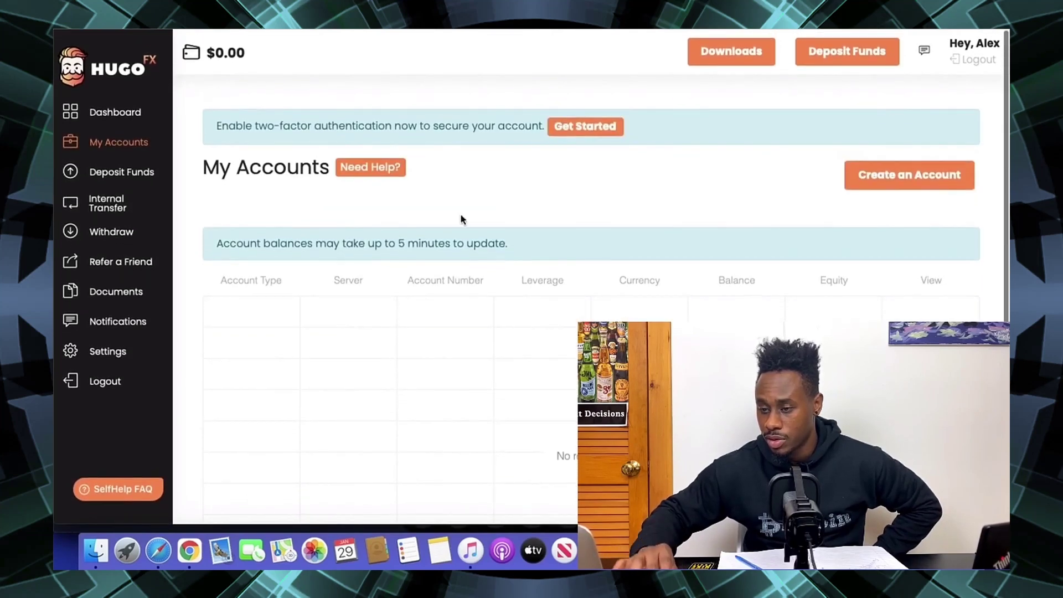
left_click(198, 25)
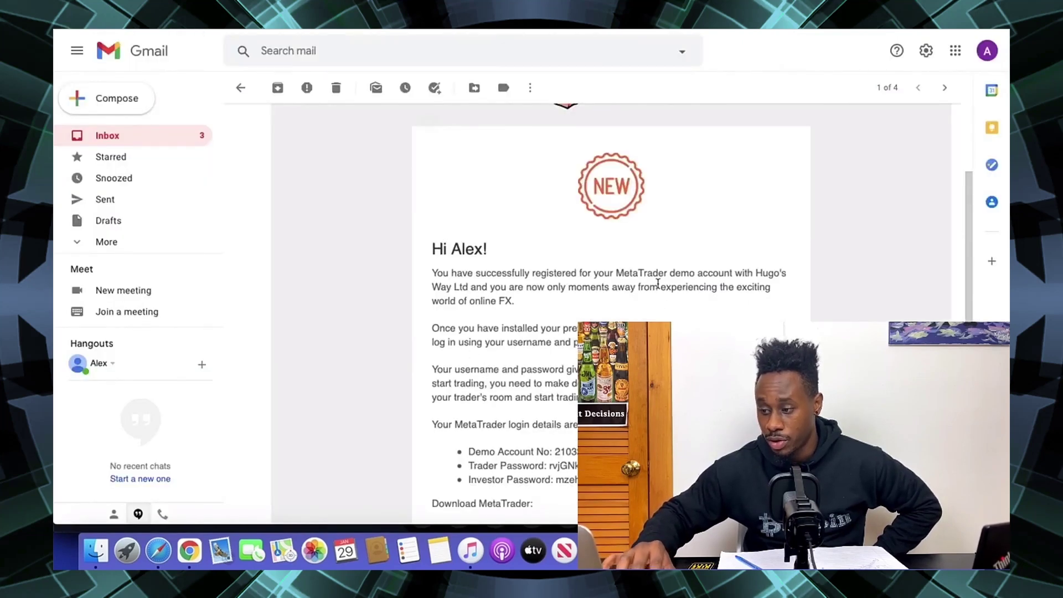
scroll(658, 283, "up", 3)
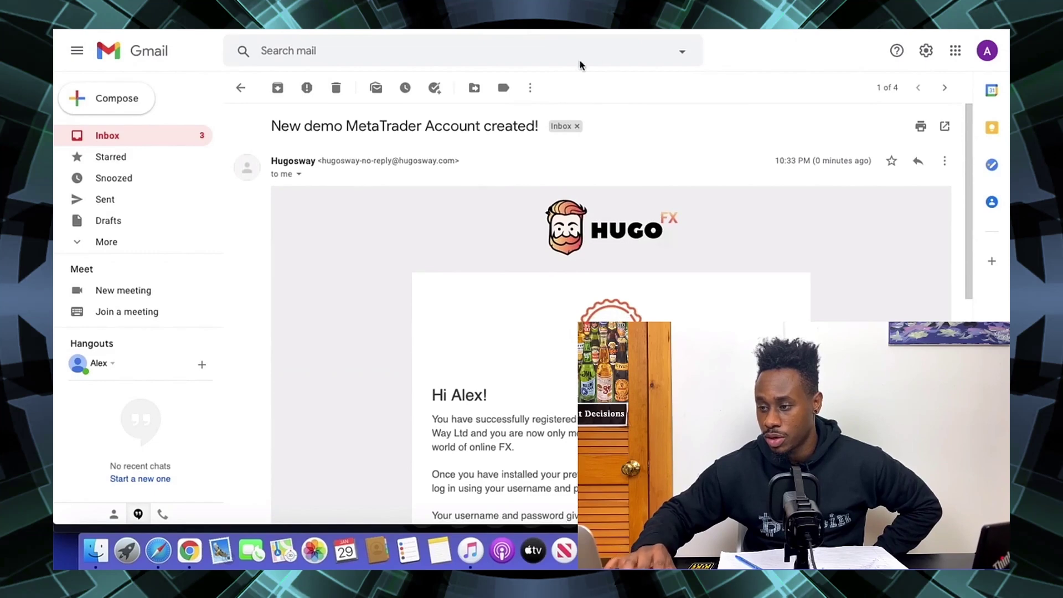
left_click(464, 27)
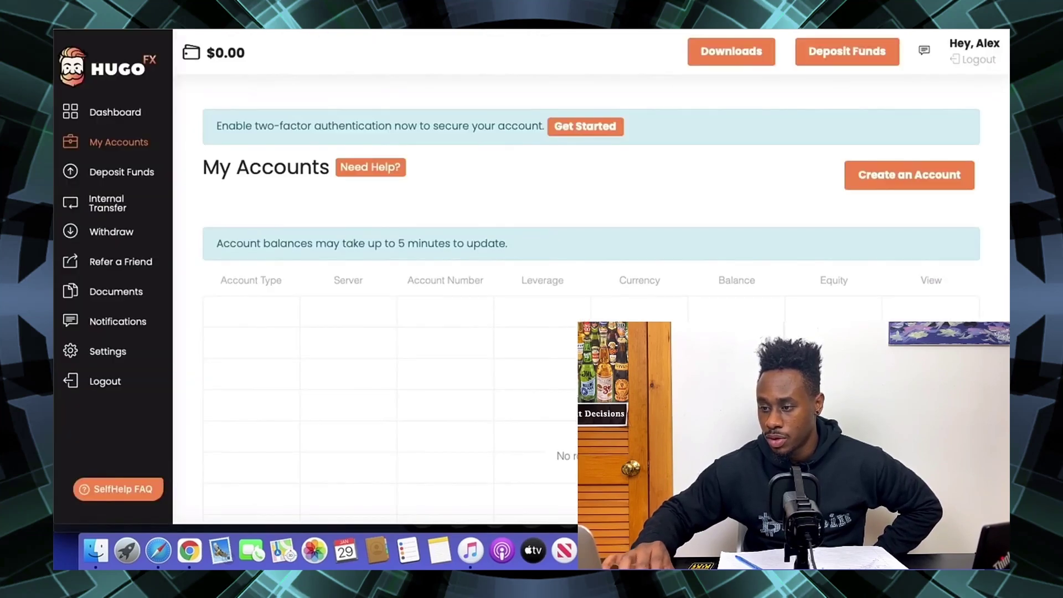
- Open the ProsperityFX sign-up form and enter the first name, last name and e-mail
left_click(565, 29)
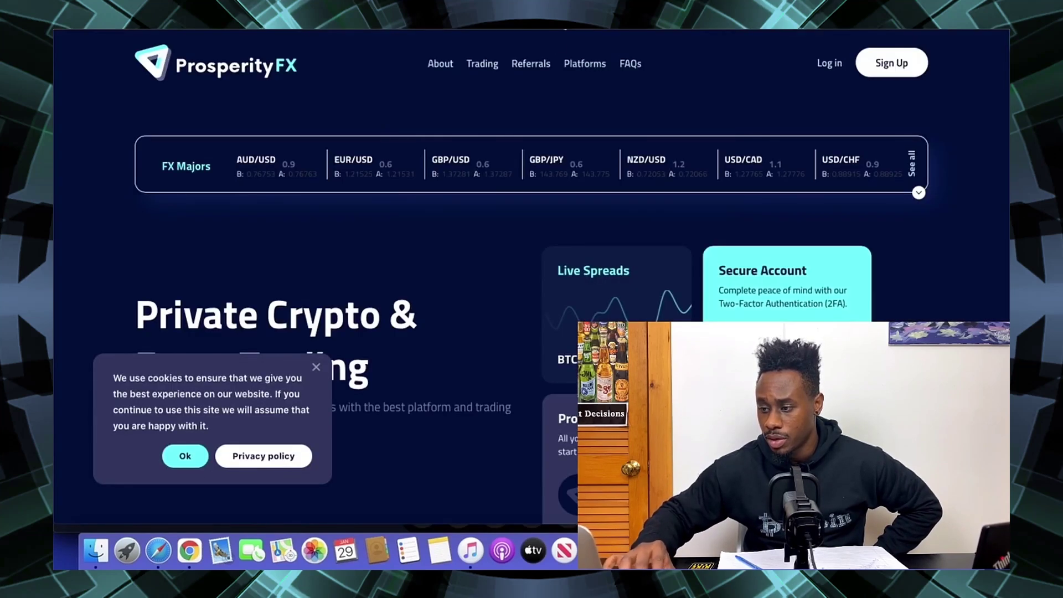
left_click(903, 65)
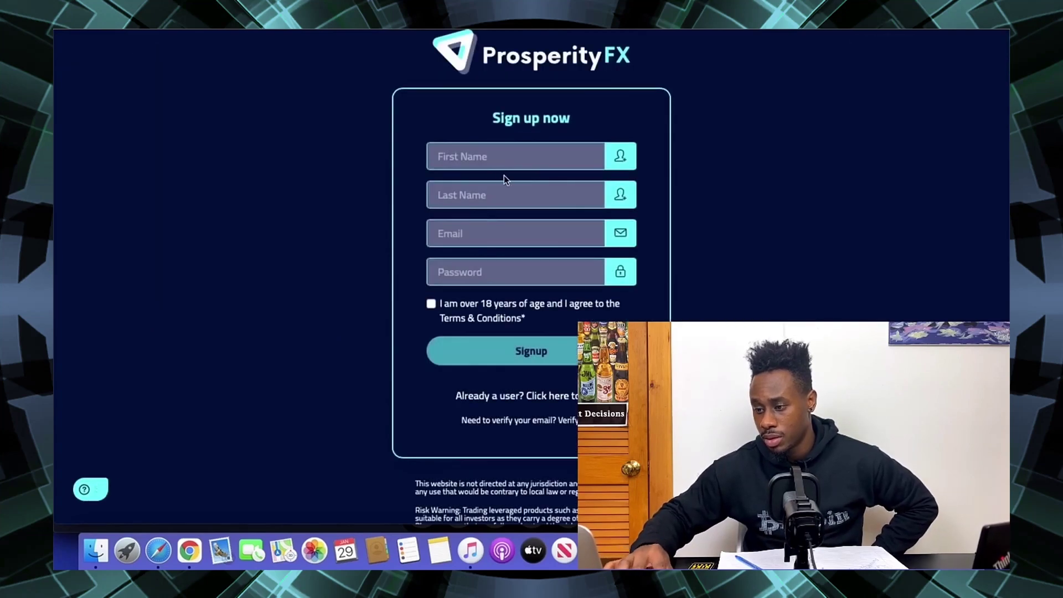
key("Tab")
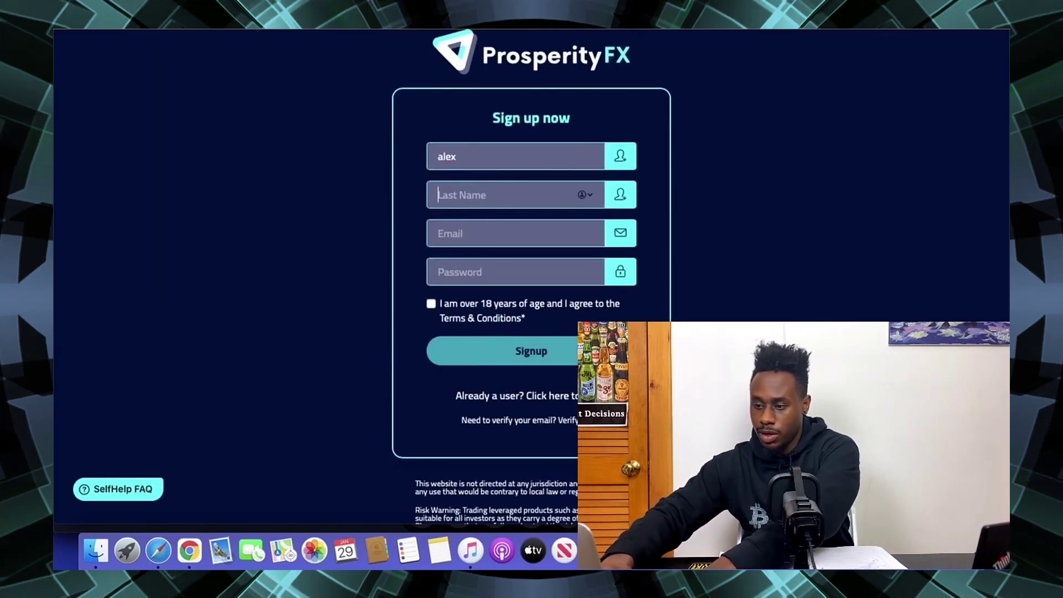
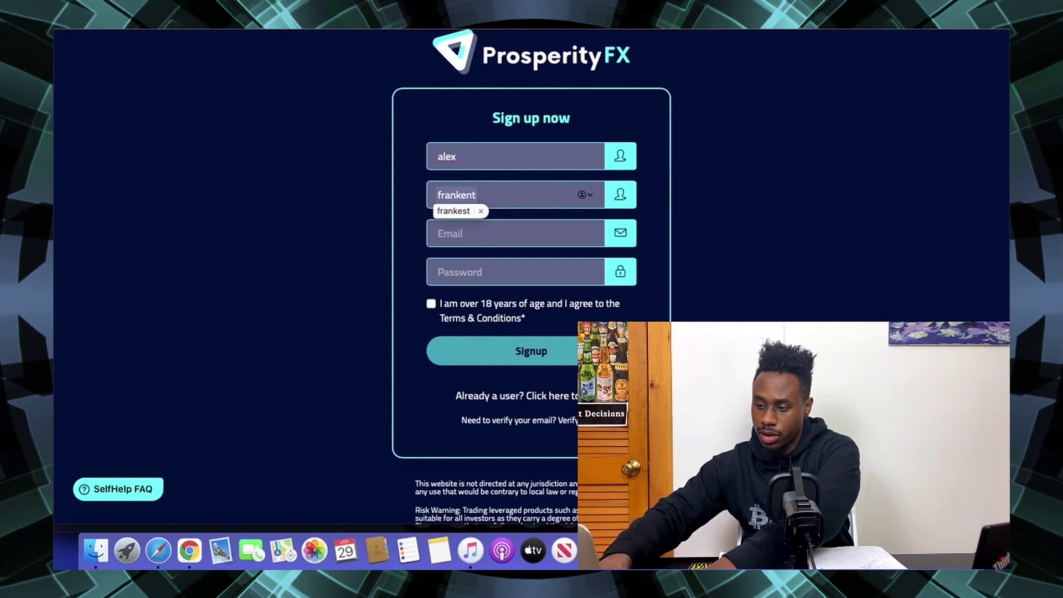
key("BackSpace")
key("Tab")
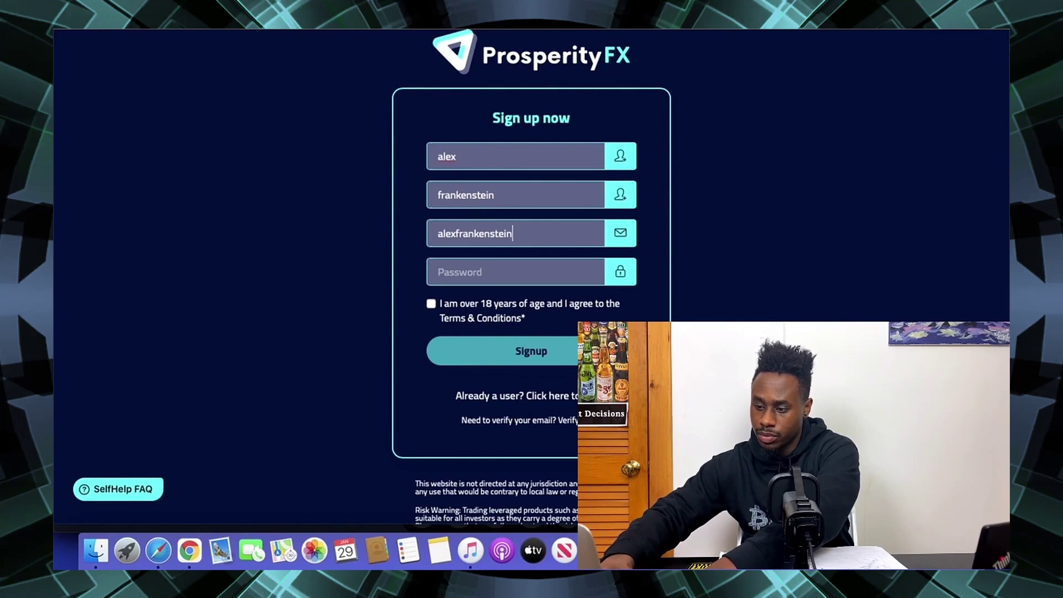
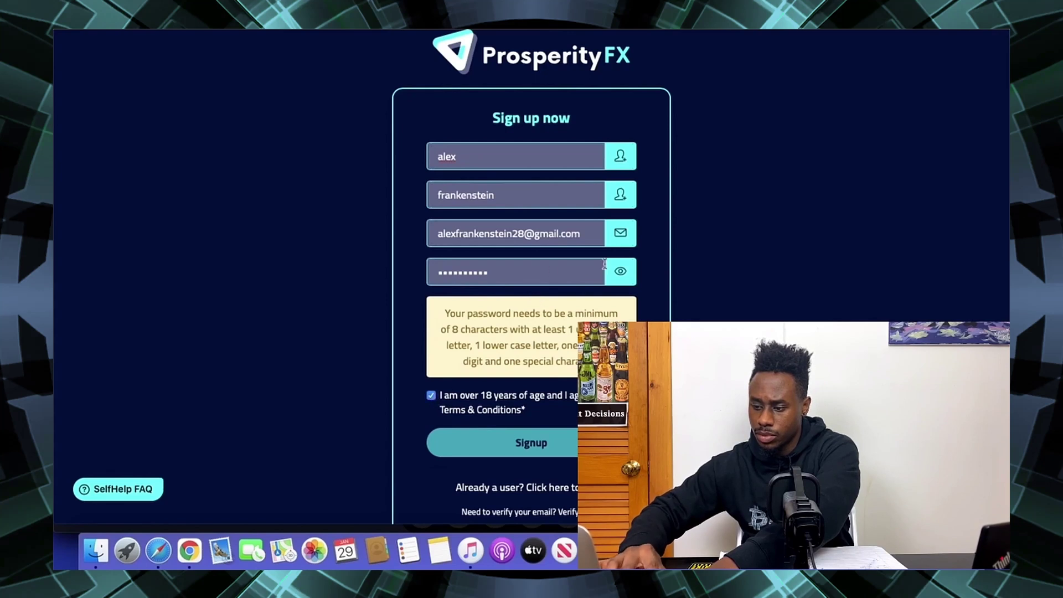
- Reveal and correct the password's final character, then submit the sign-up form
left_click(620, 271)
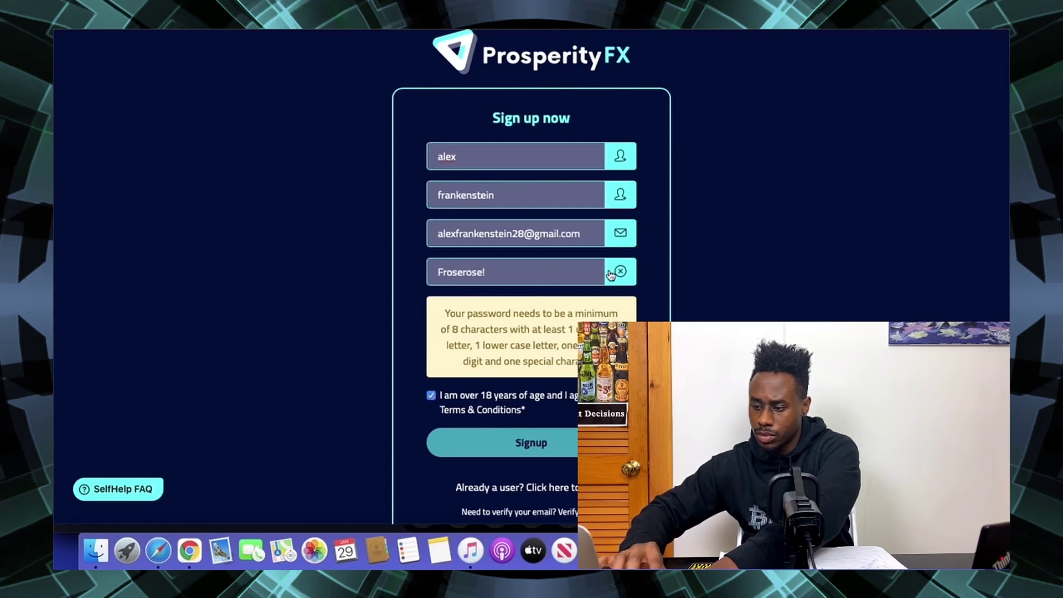
left_click(482, 273)
type("1!")
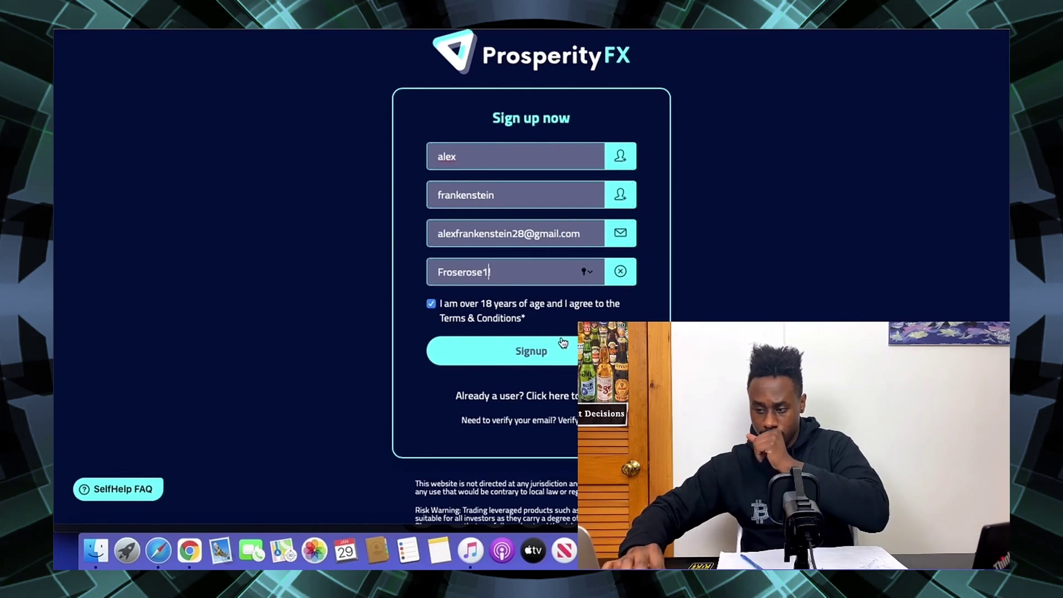
left_click(563, 342)
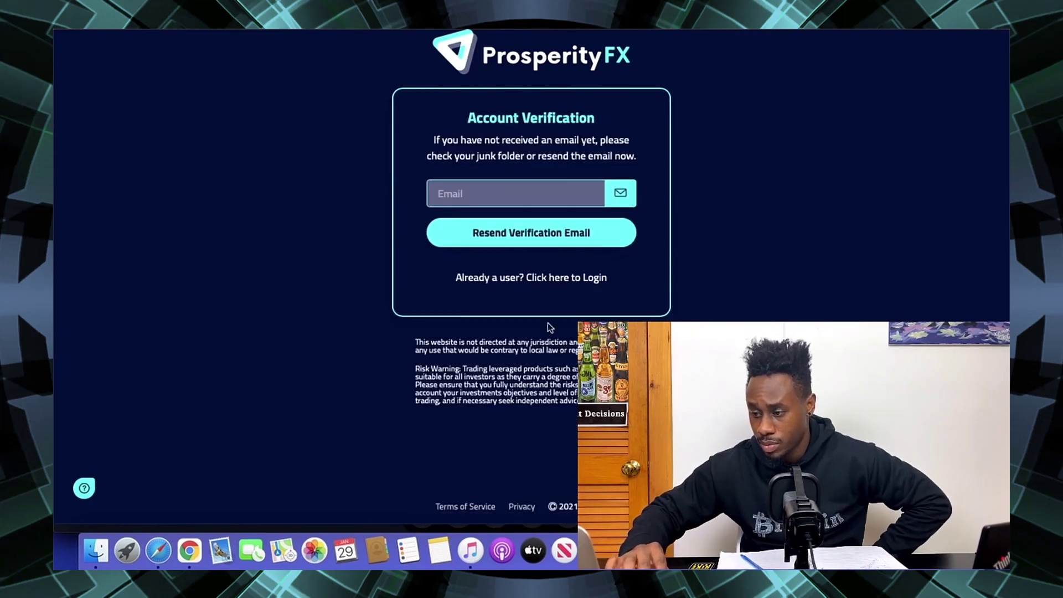
- Open ProsperityFX's 'Thank you for signing up' email in Gmail and follow its verify link
left_click(482, 191)
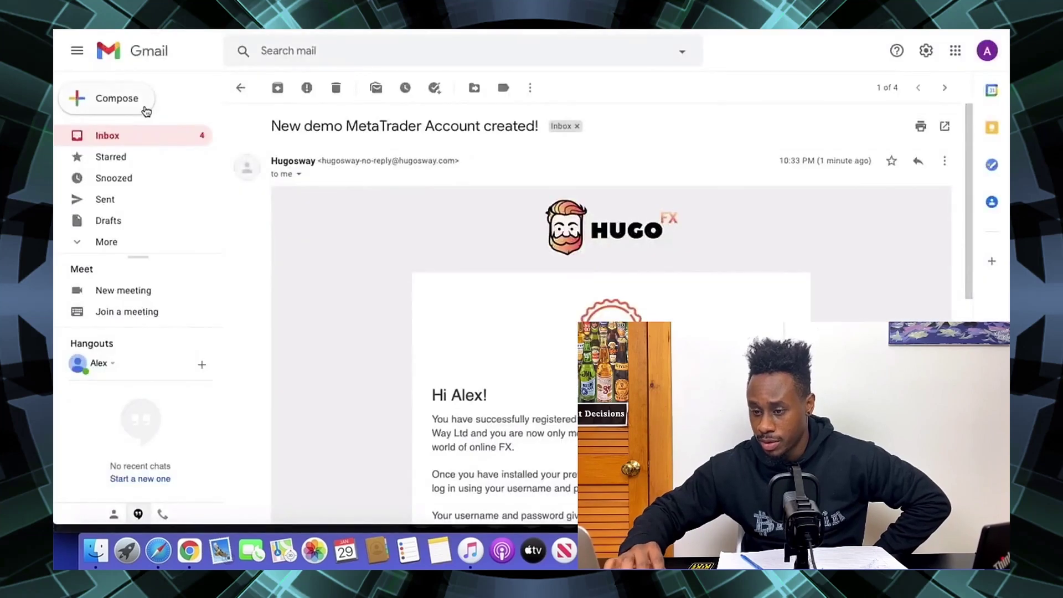
left_click(136, 135)
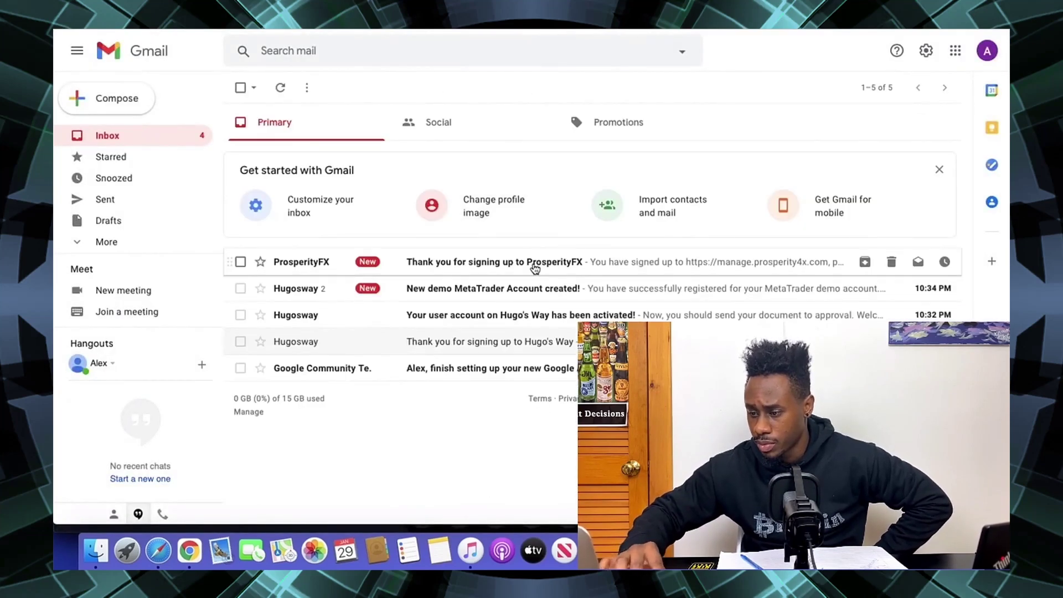
left_click(534, 266)
left_click(568, 448)
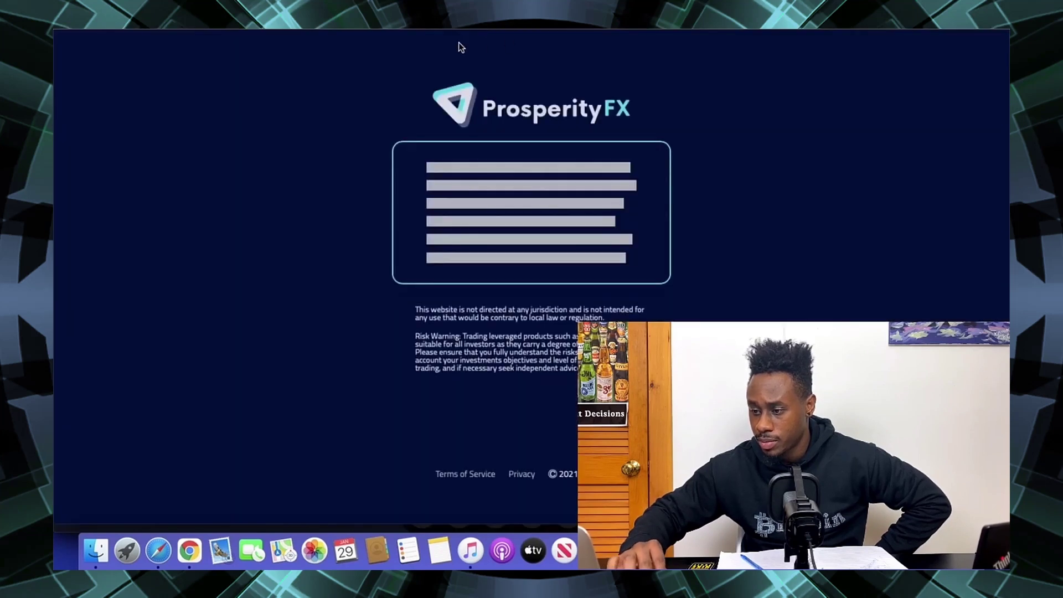
- Enter the phone number, set currency to USD and birth date to 1 April 1991
scroll(493, 272, "down", 2)
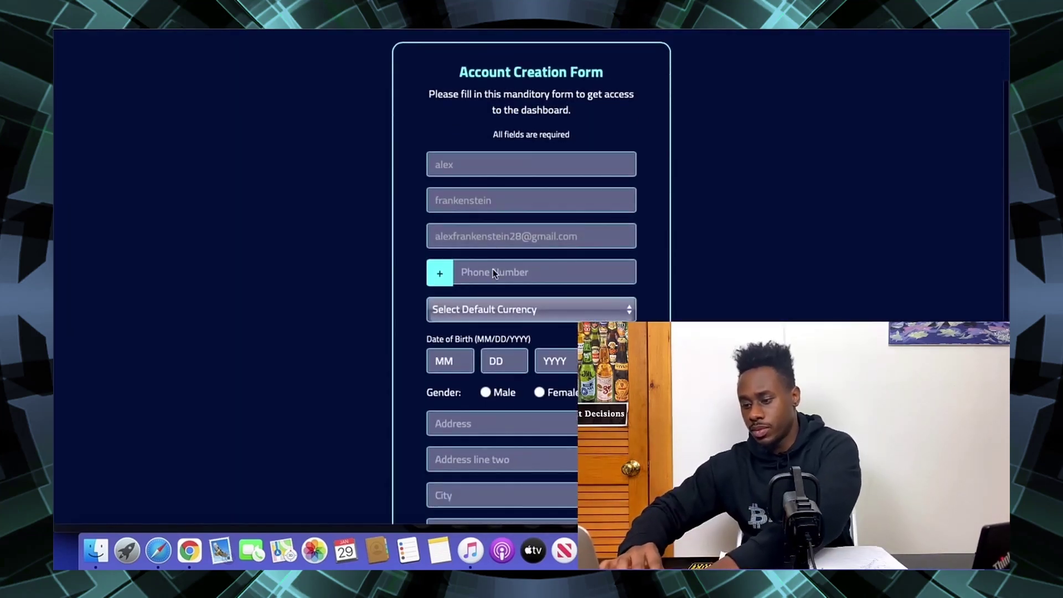
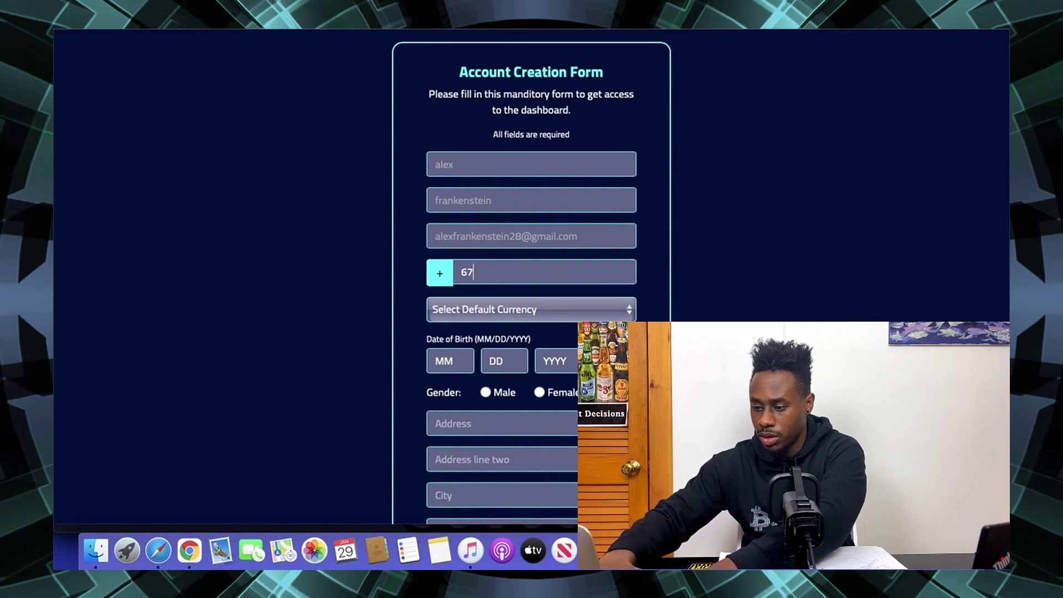
left_click(527, 309)
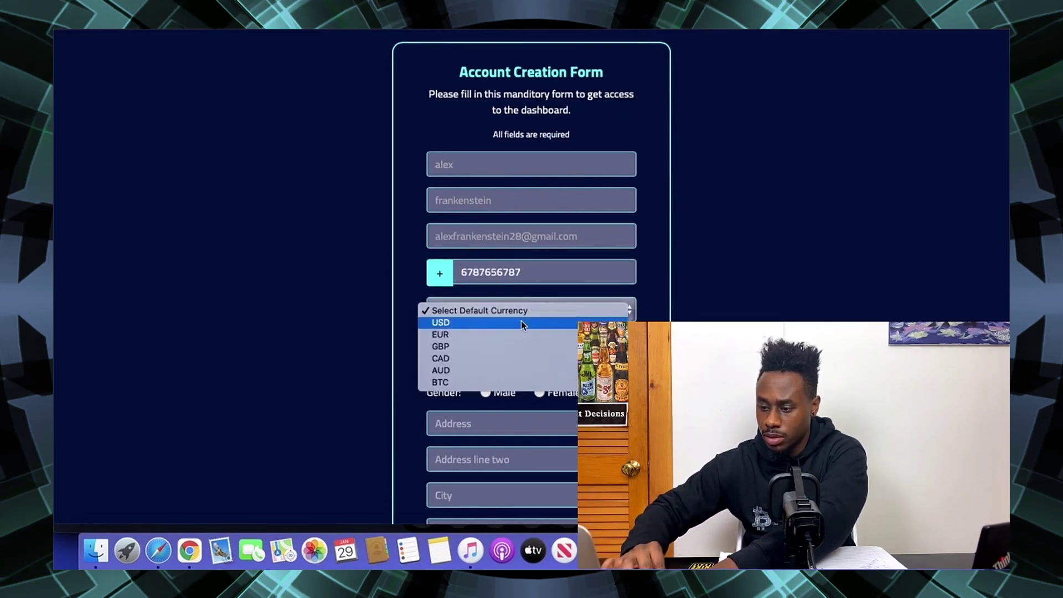
left_click(521, 320)
left_click(469, 355)
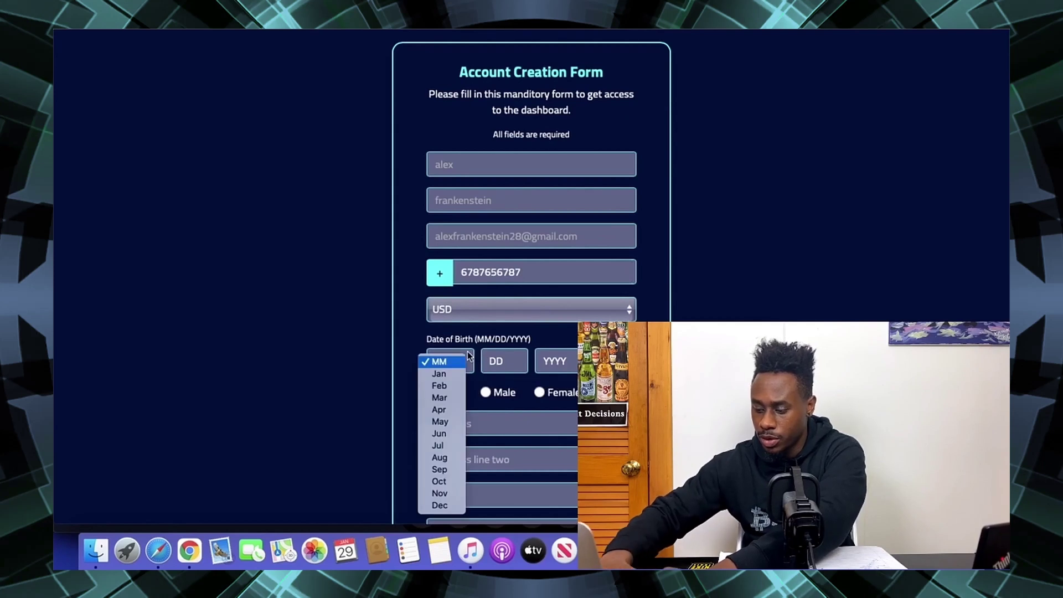
key("a")
key("Return")
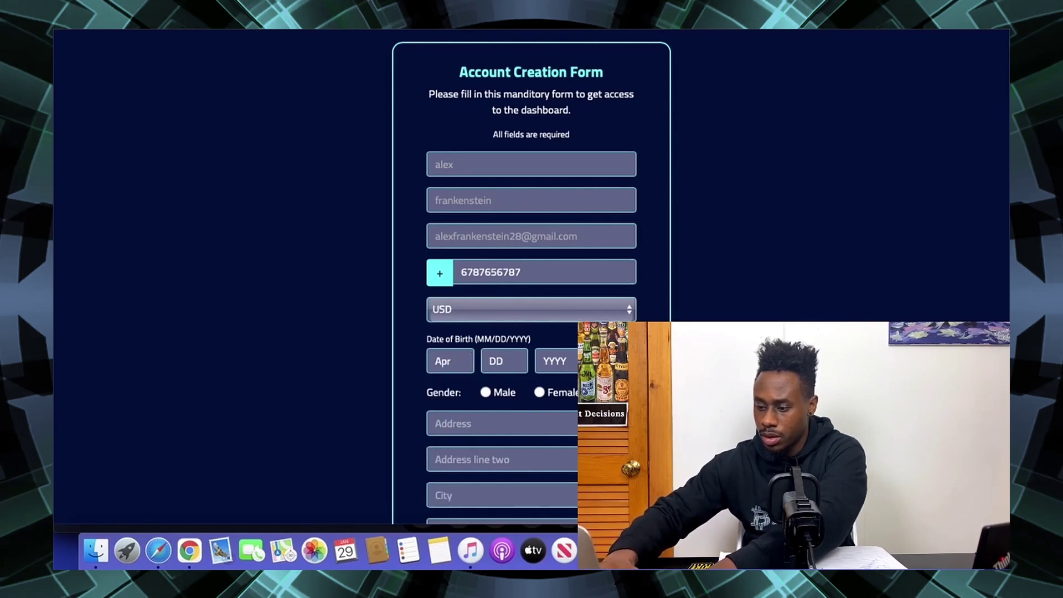
left_click(503, 362)
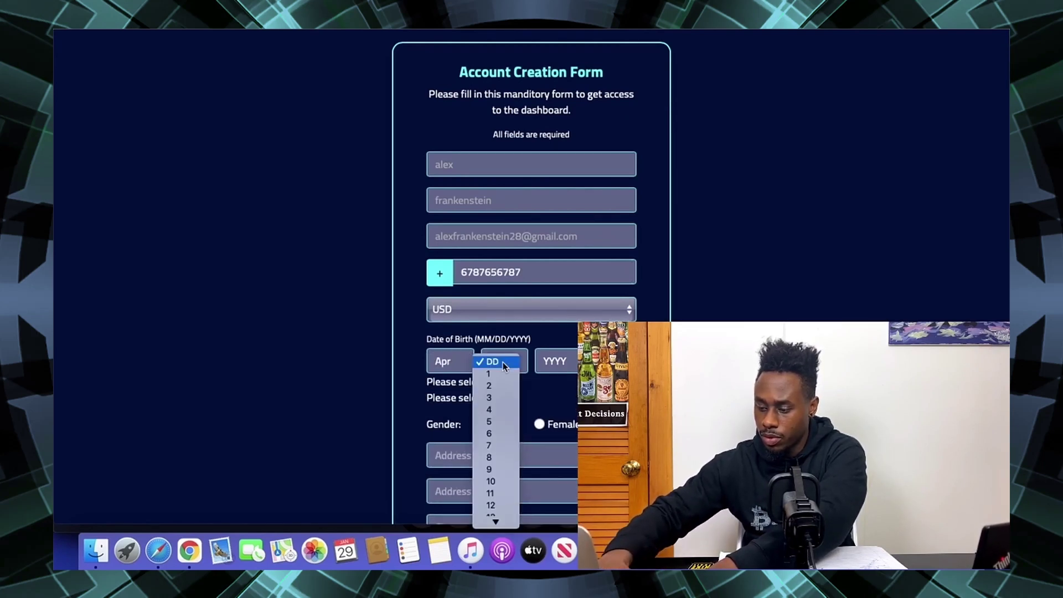
left_click(498, 375)
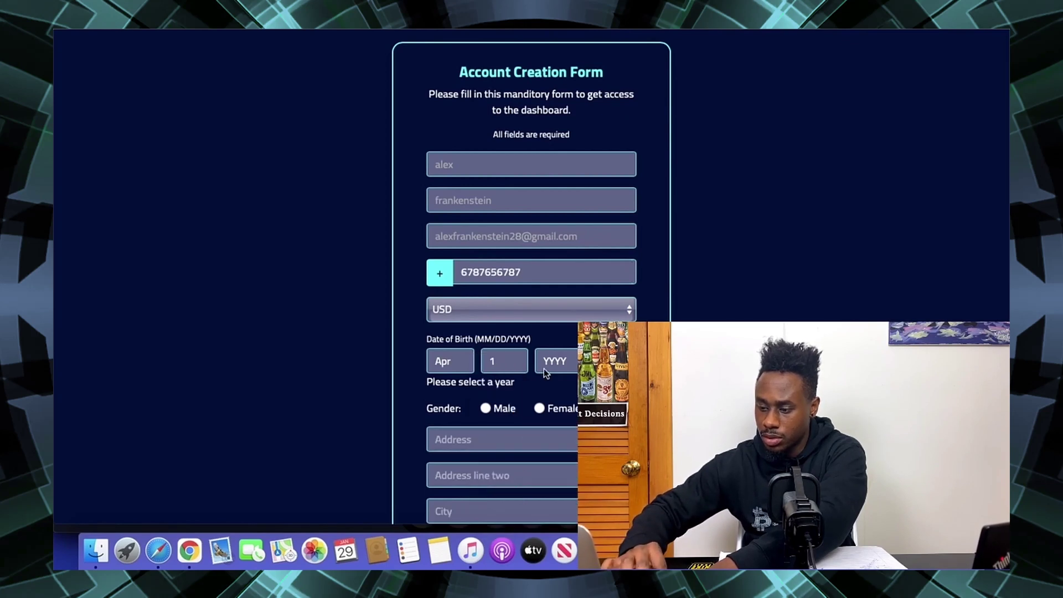
left_click(544, 367)
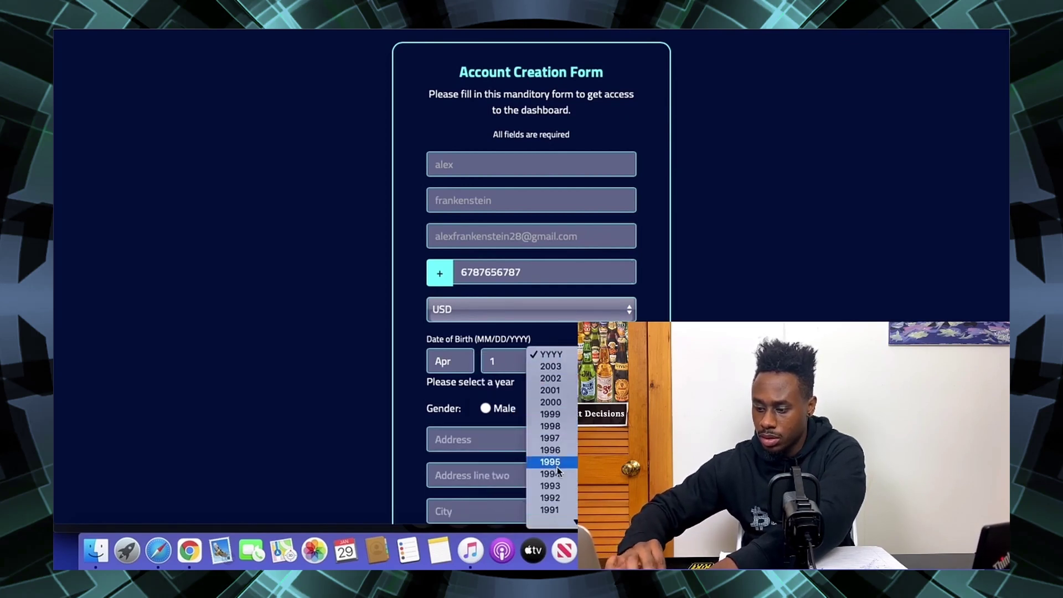
left_click(551, 510)
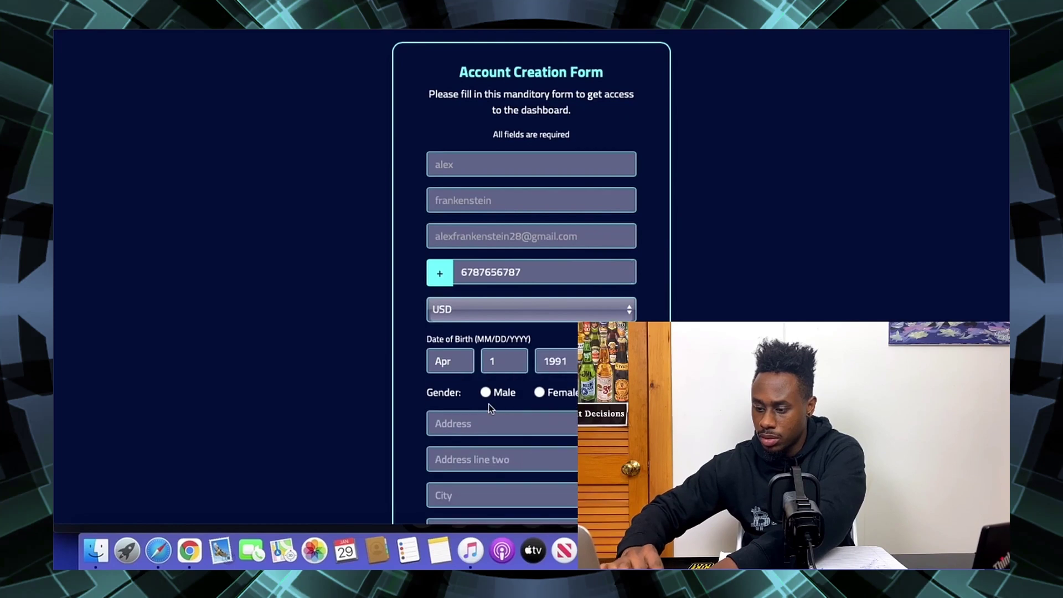
- Select Male, fill in the street address, city and postal code, and create the account
left_click(486, 392)
left_click(470, 422)
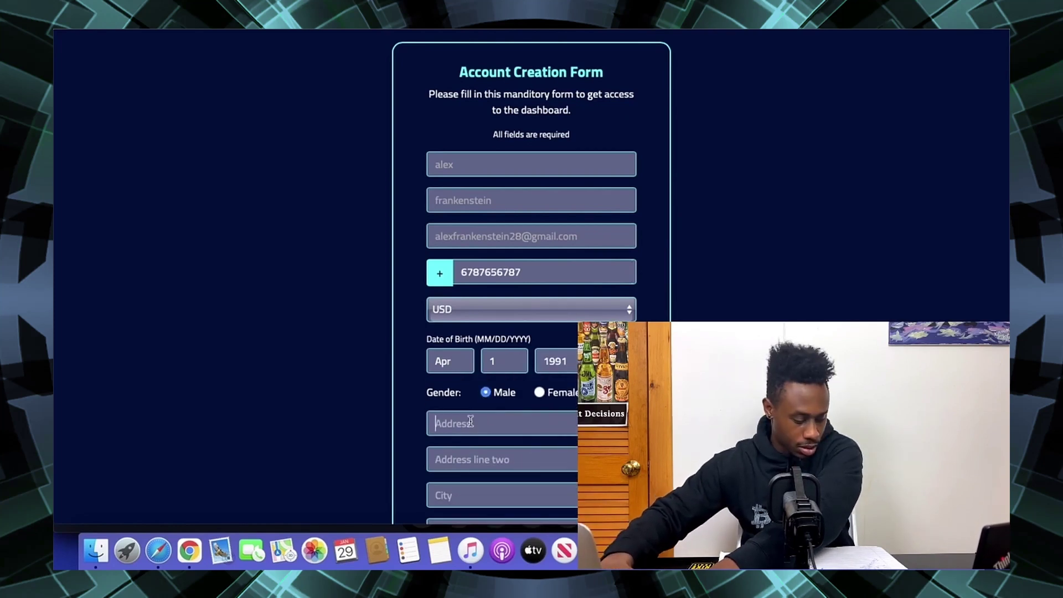
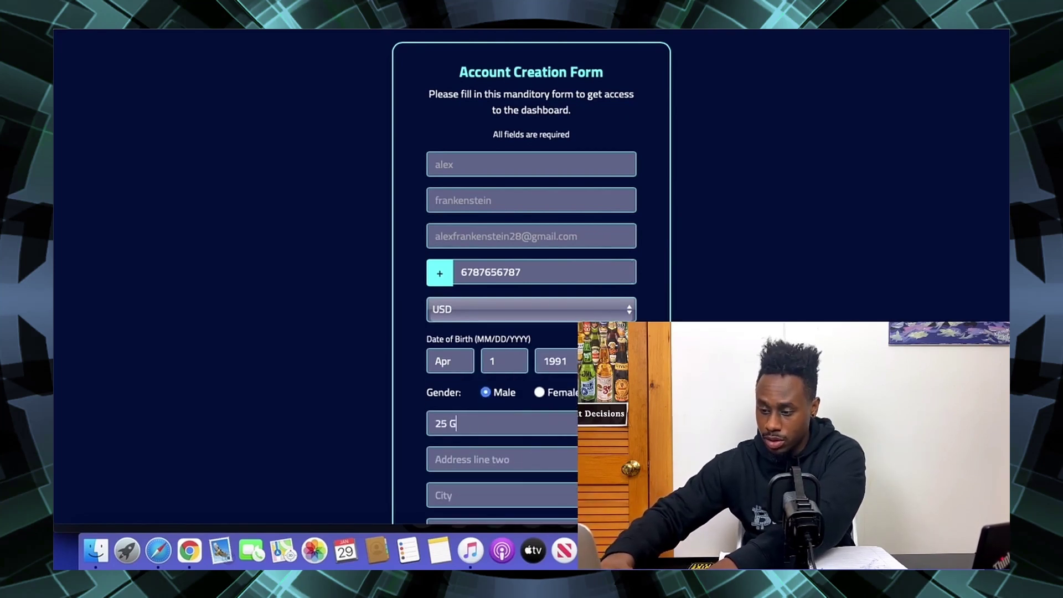
key("Tab")
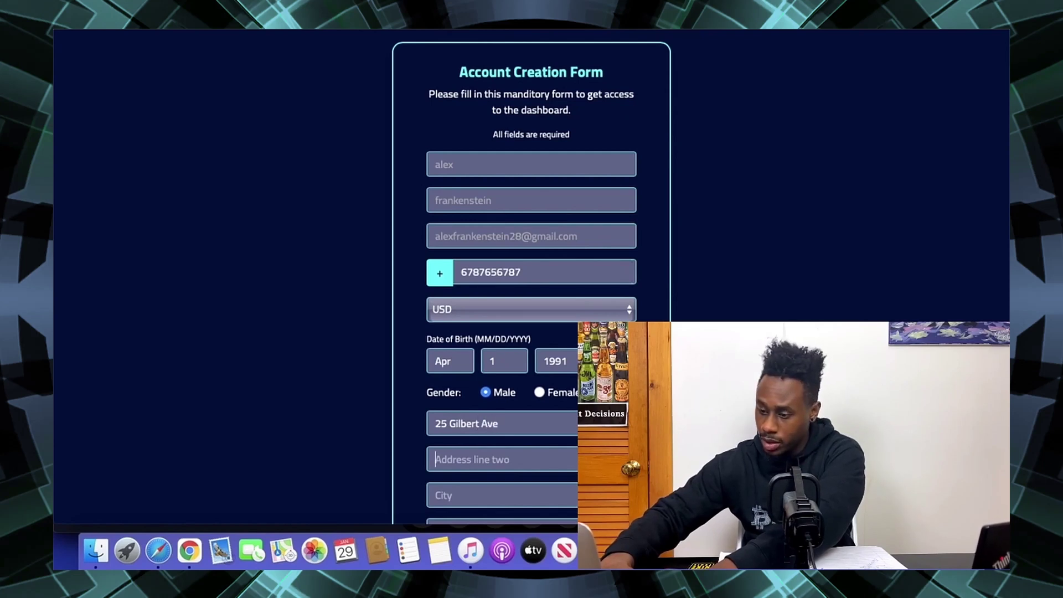
key("Tab")
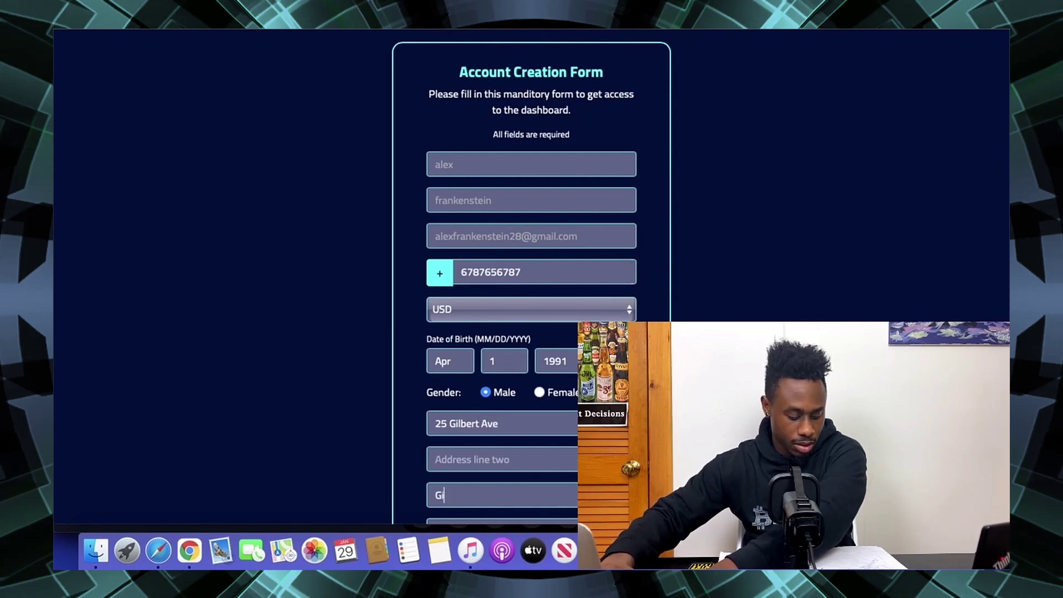
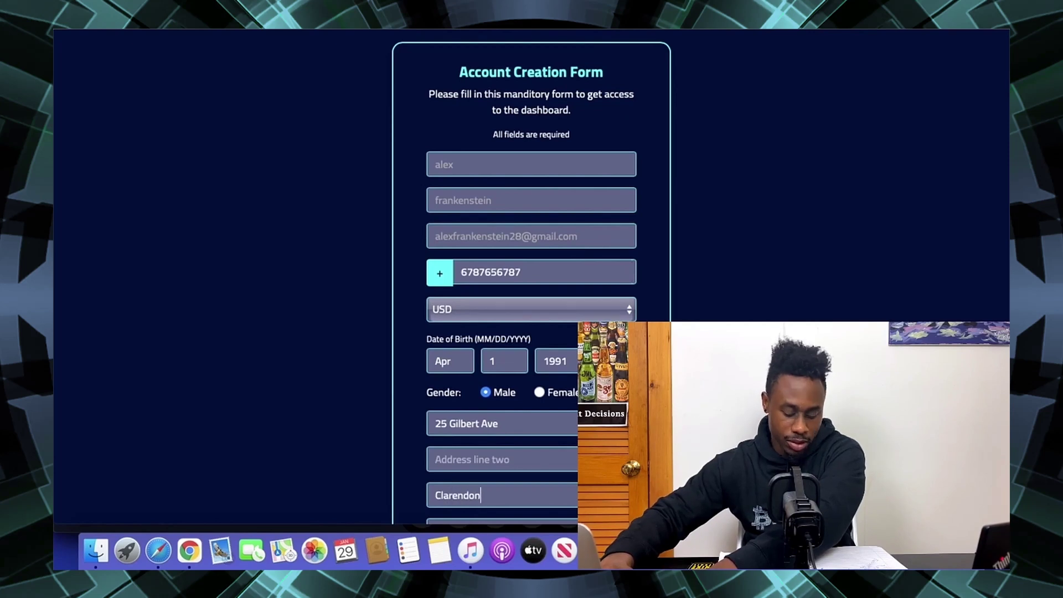
key("Tab")
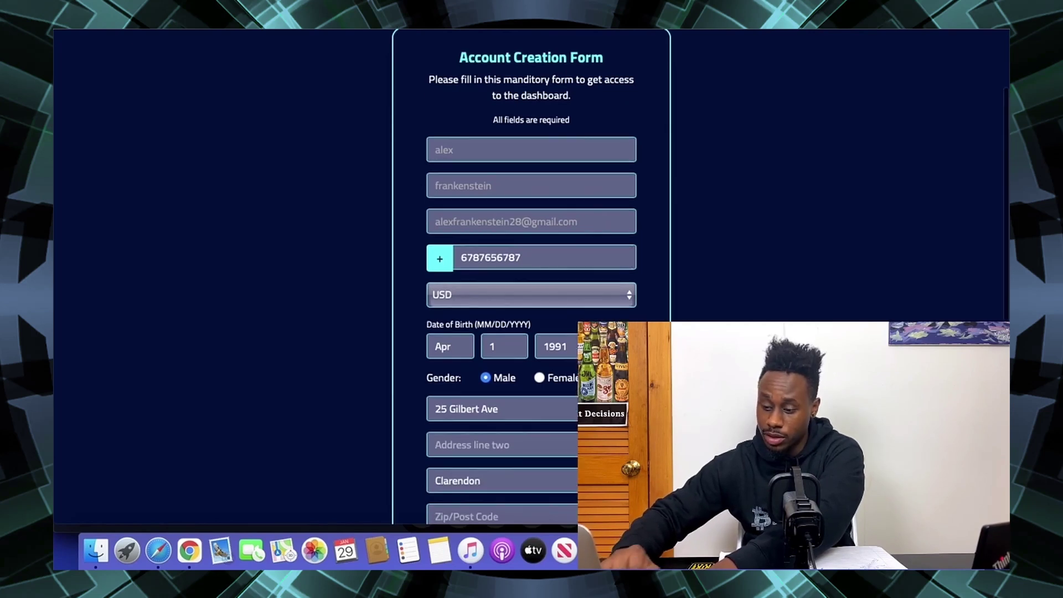
scroll(468, 523, "down", 3)
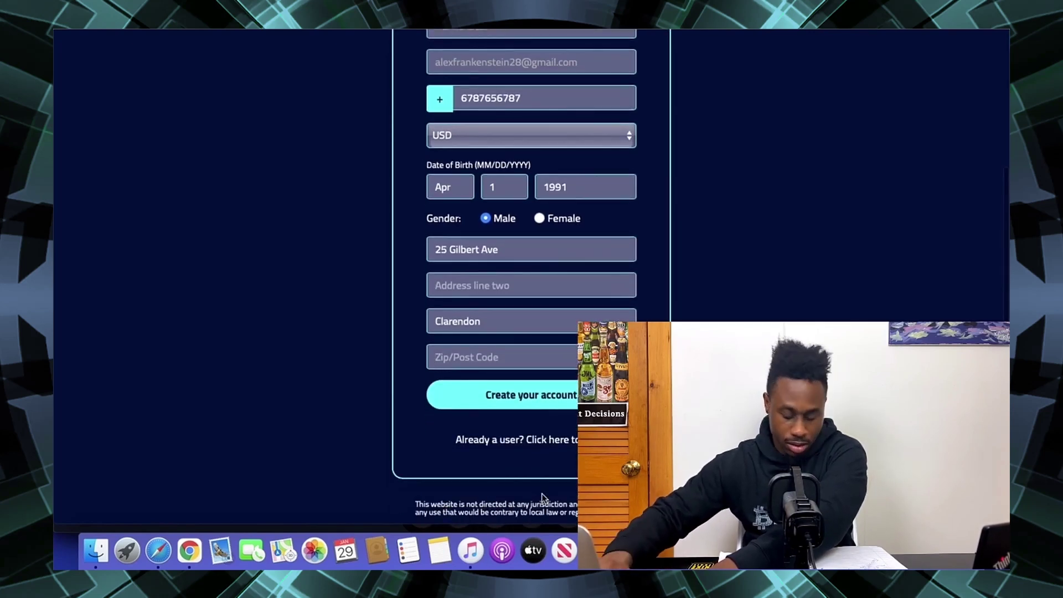
type("JMDCN")
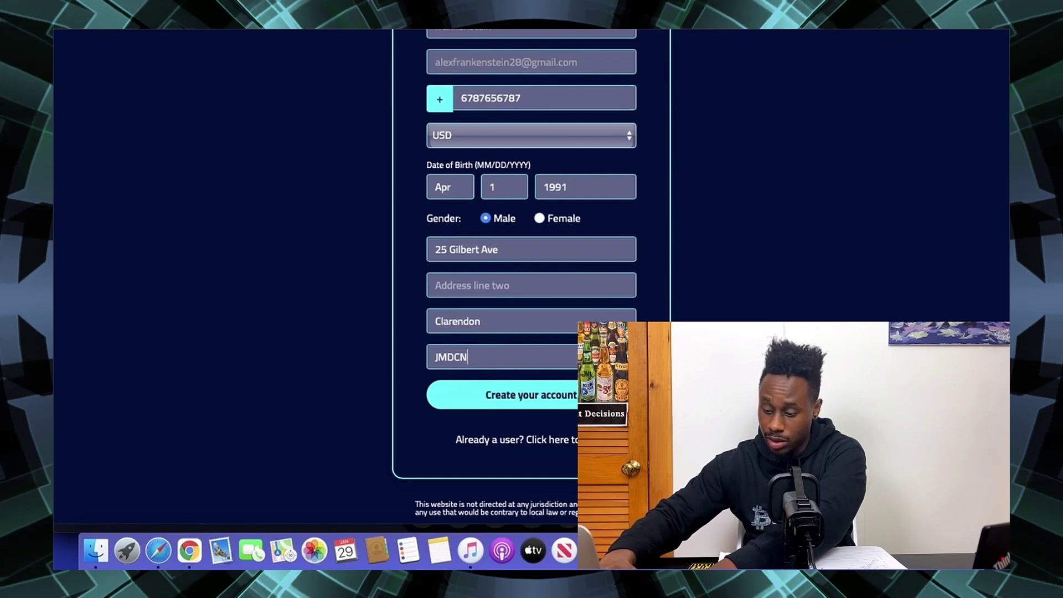
type("17")
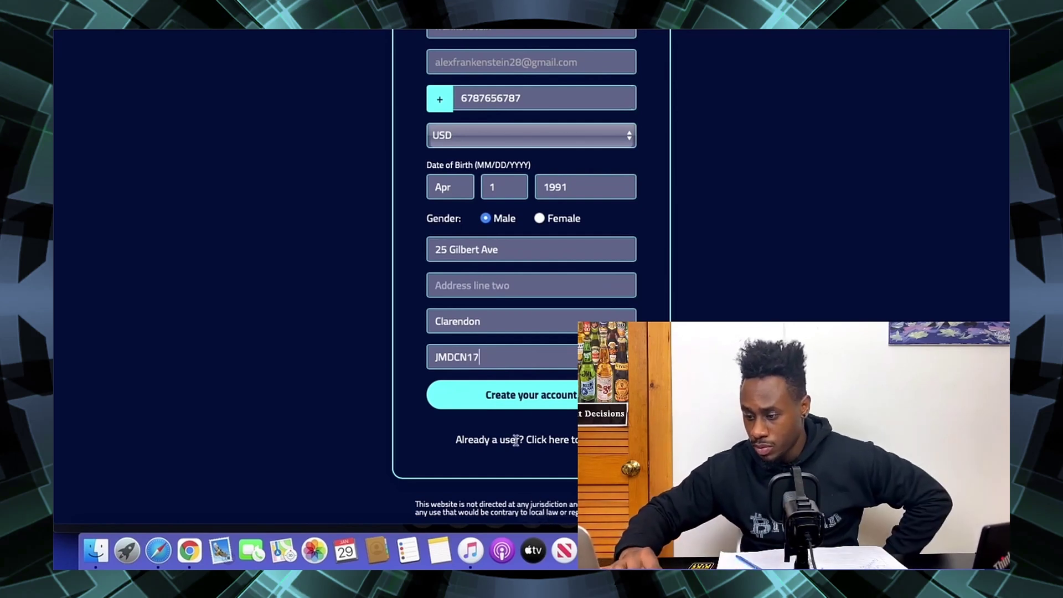
left_click(511, 404)
- Submit the login e-mail and password and solve the bicycle image reCAPTCHA
left_click(475, 107)
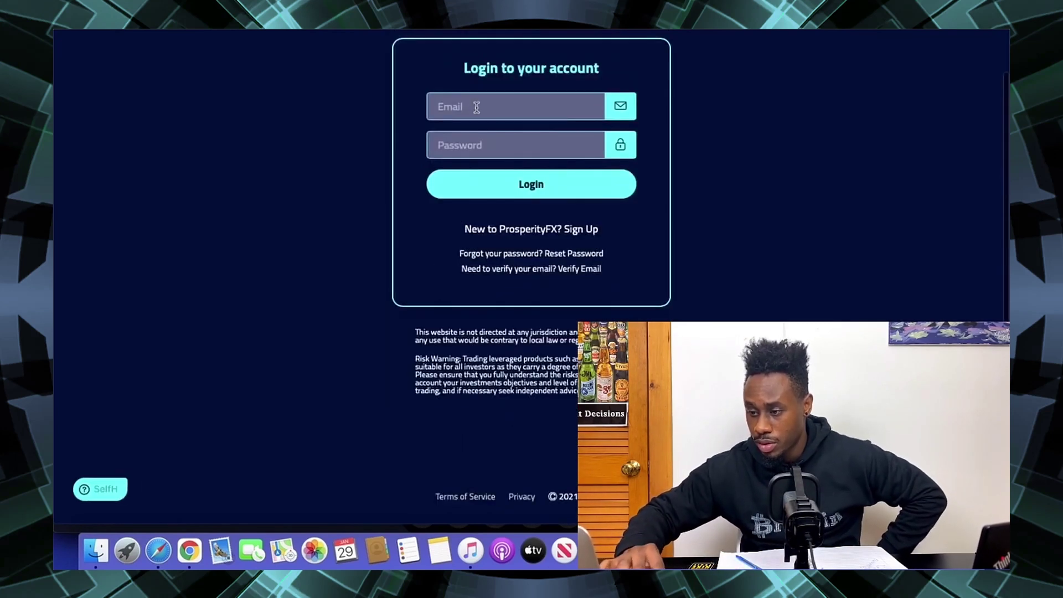
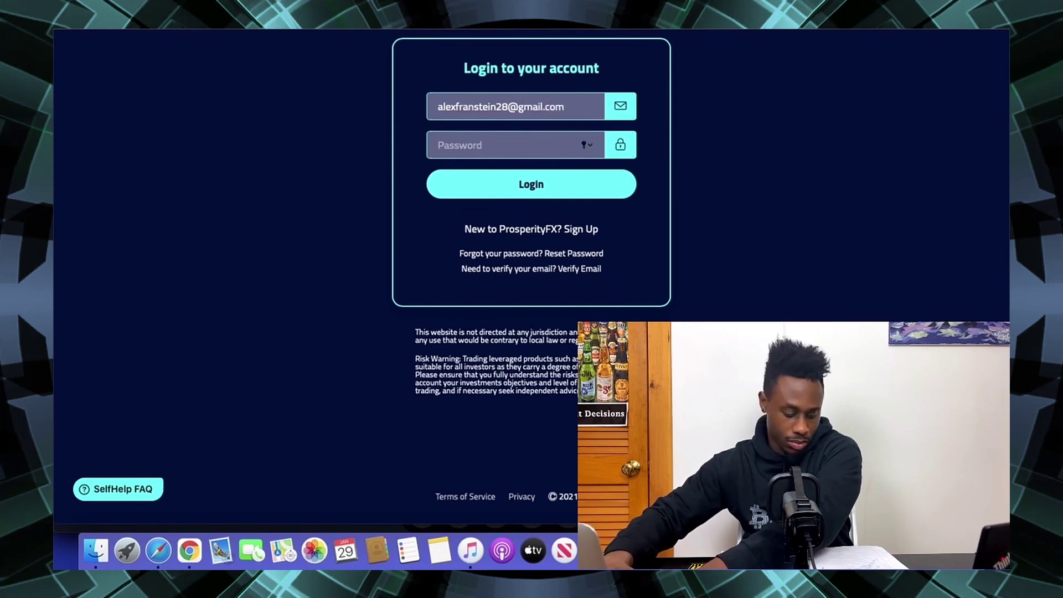
type("•")
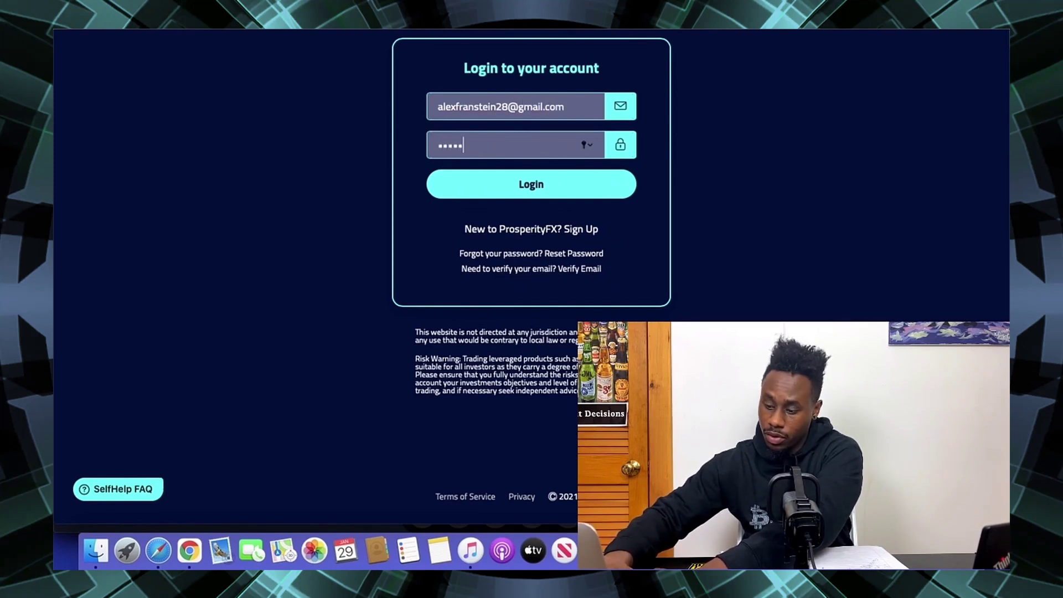
type("•••••••••")
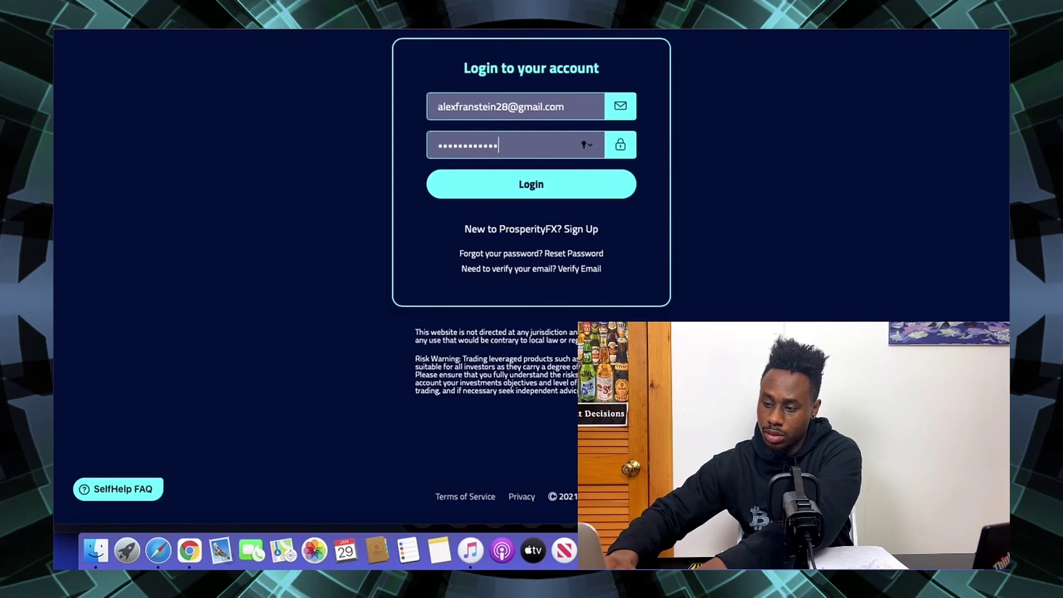
key("Return")
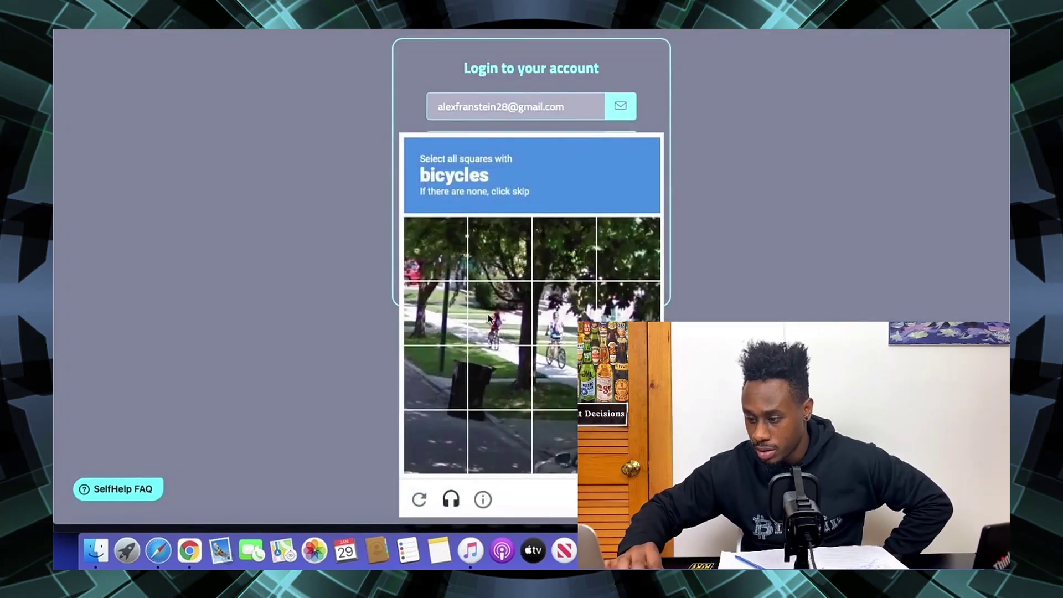
left_click(490, 318)
left_click(495, 371)
left_click(560, 344)
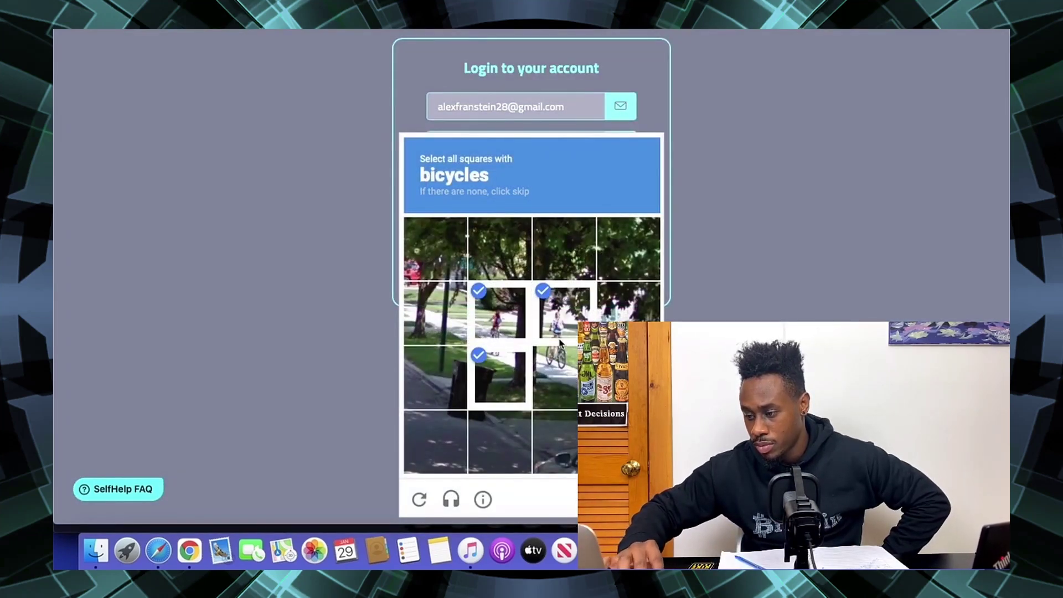
left_click(557, 373)
left_click(629, 304)
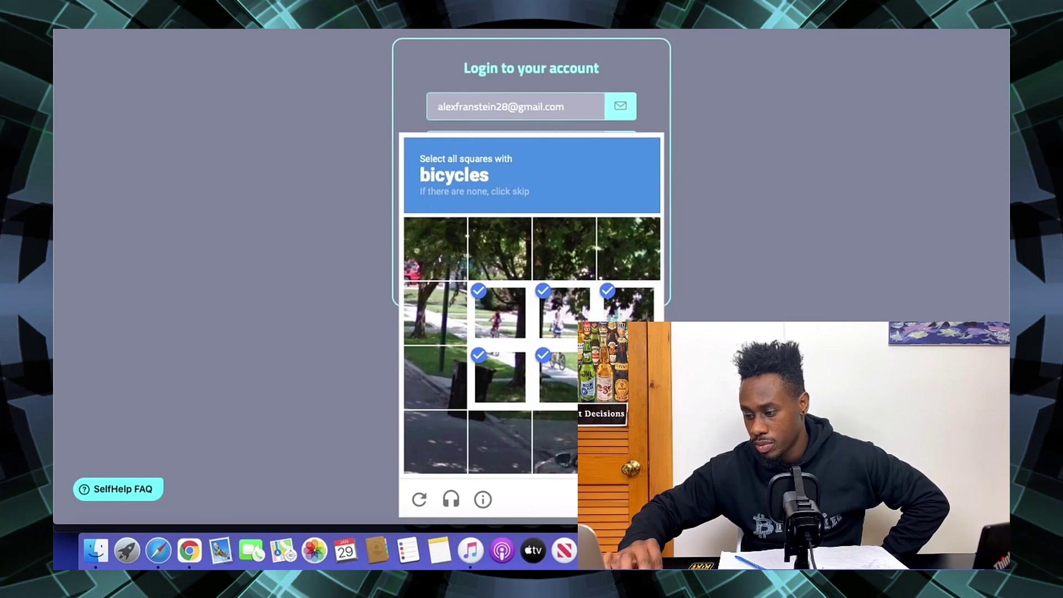
left_click(627, 500)
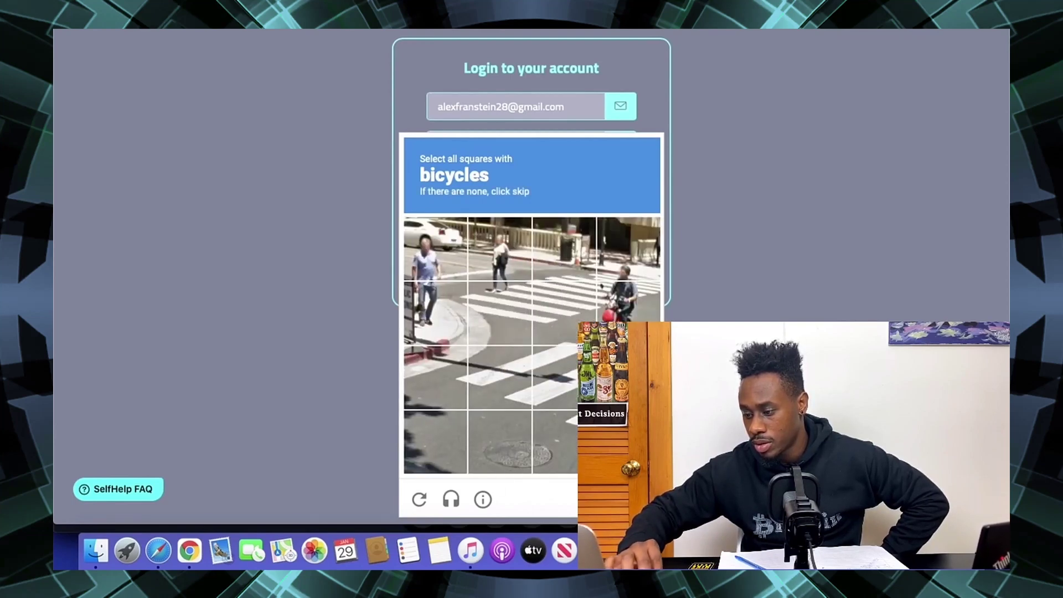
left_click(627, 500)
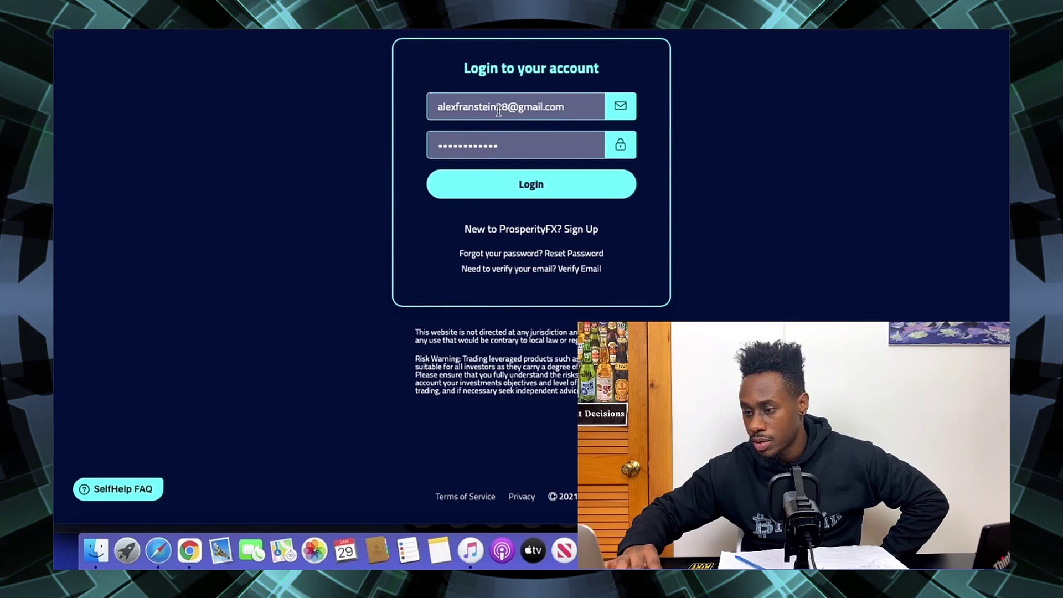
- Retype the password and resubmit the login, which reports incorrect credentials
double_click(539, 138)
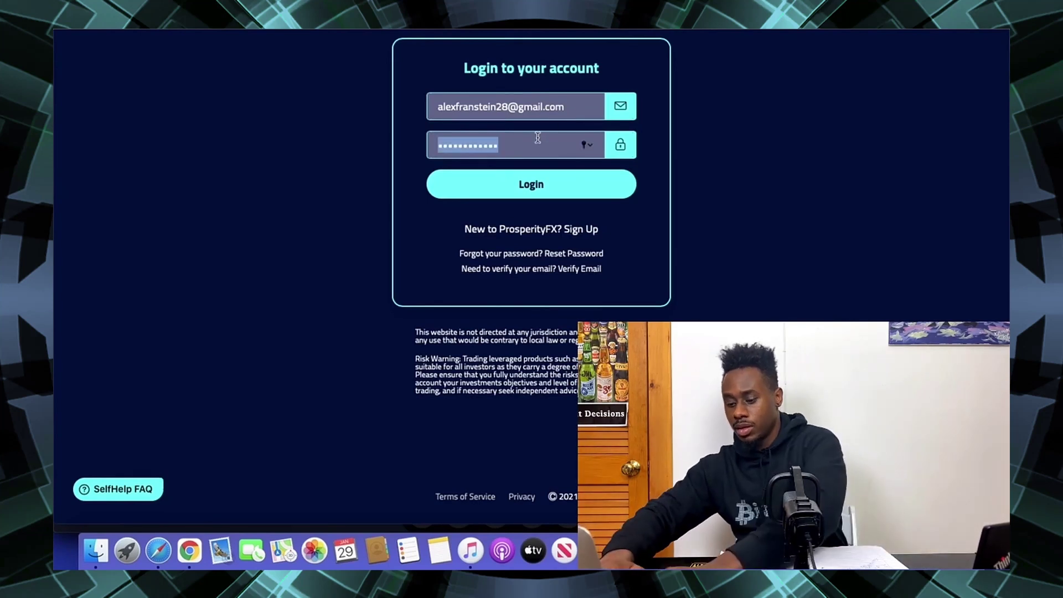
type("p")
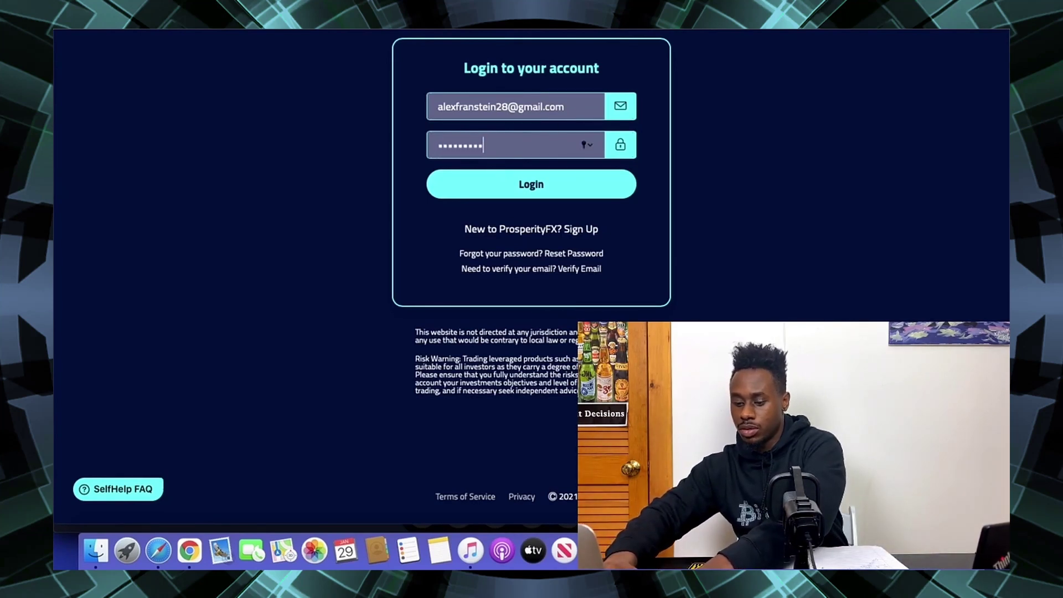
key("Return")
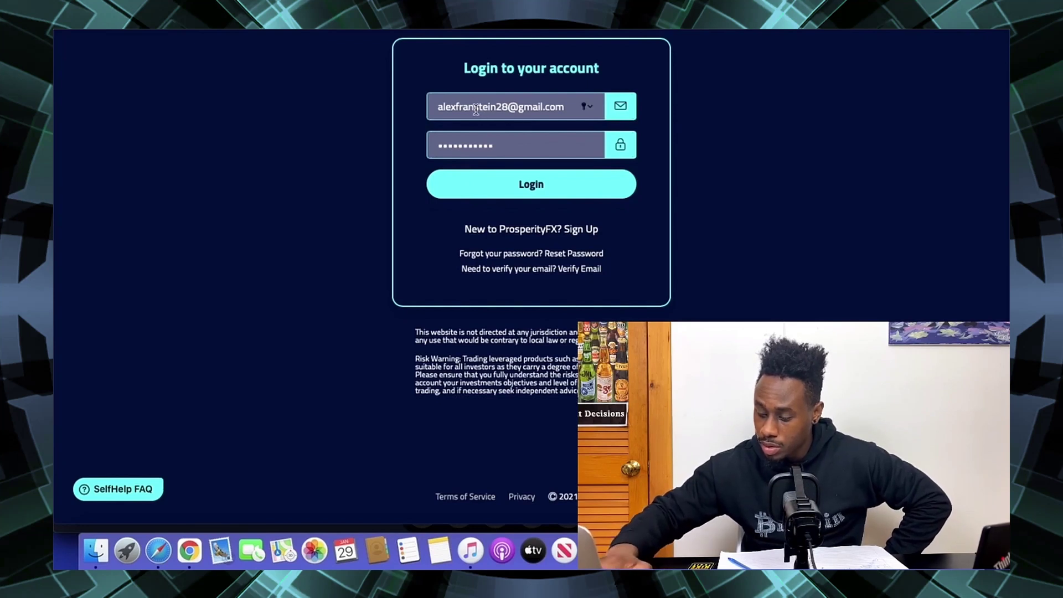
- Fix the e-mail address spelling, log in, and choose Enable 2FA in the popup
type("ken")
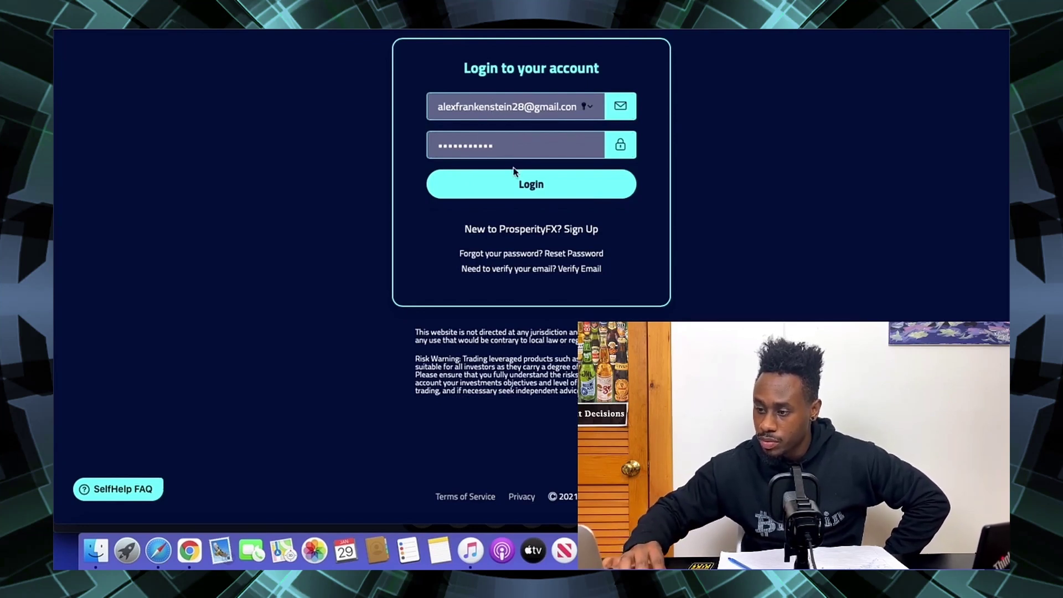
left_click(515, 174)
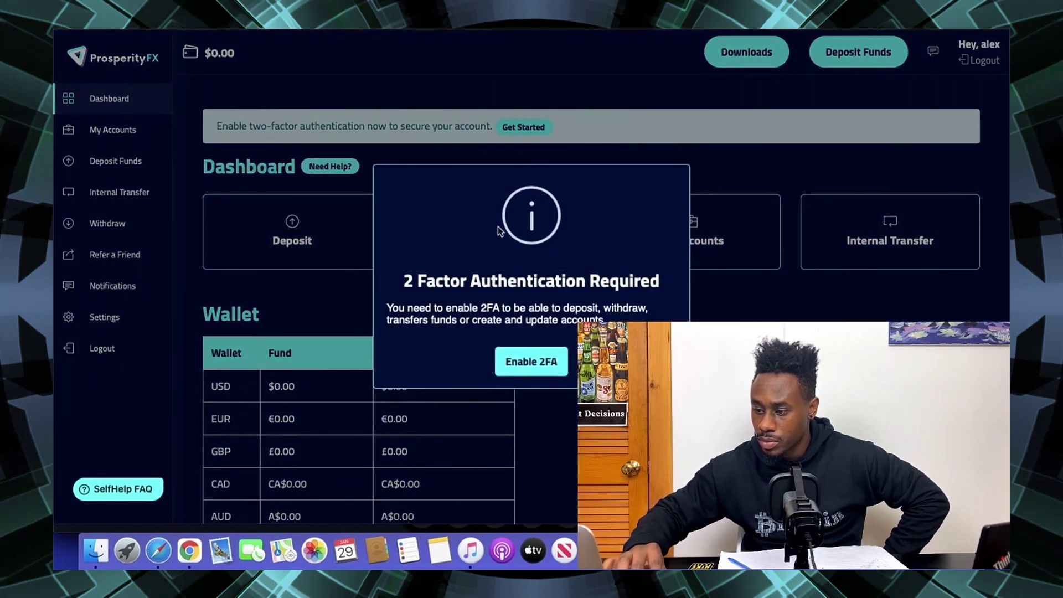
left_click(547, 367)
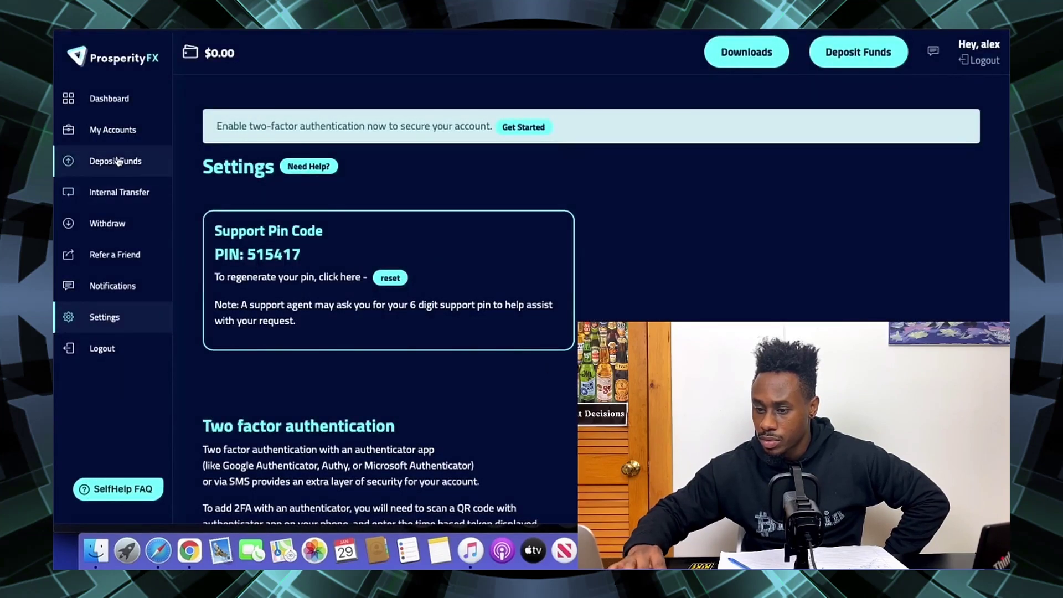
- Request a ProsperityFX MT4 Demo account with leverage 100 and balance 100, then follow Enable 2FA
left_click(103, 133)
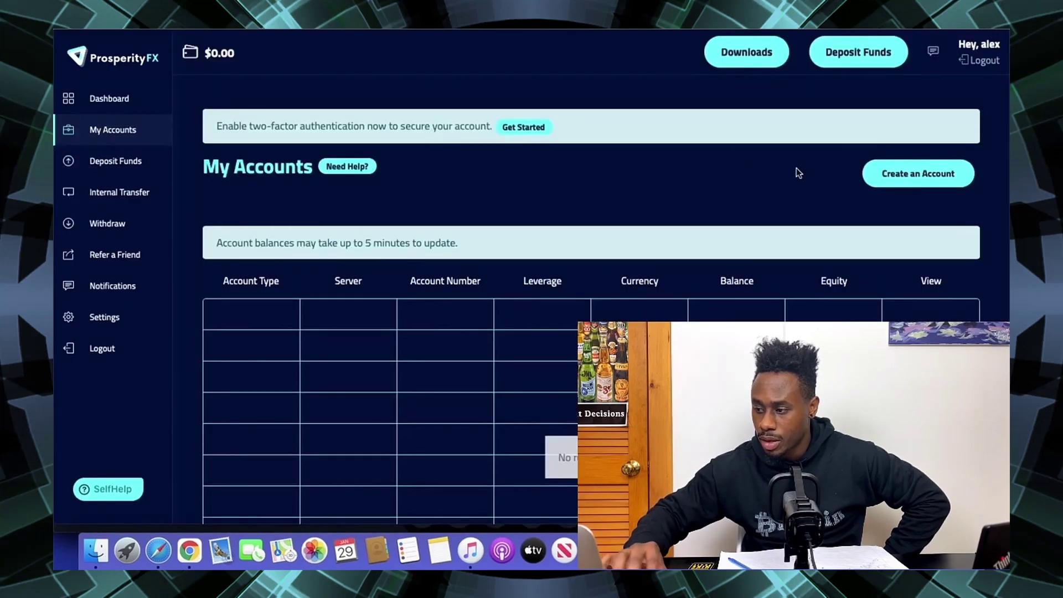
left_click(931, 171)
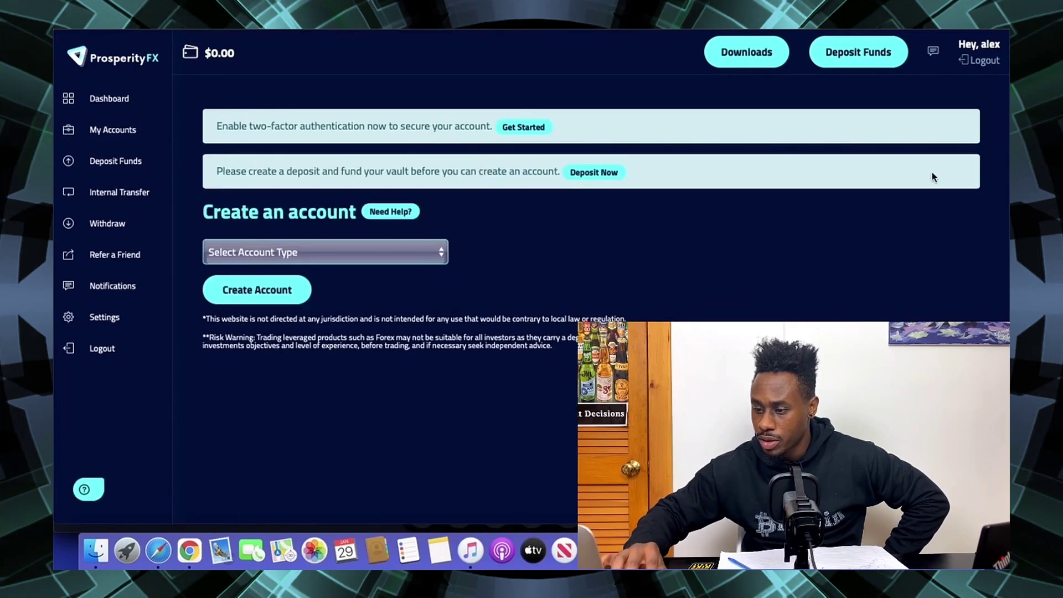
left_click(345, 254)
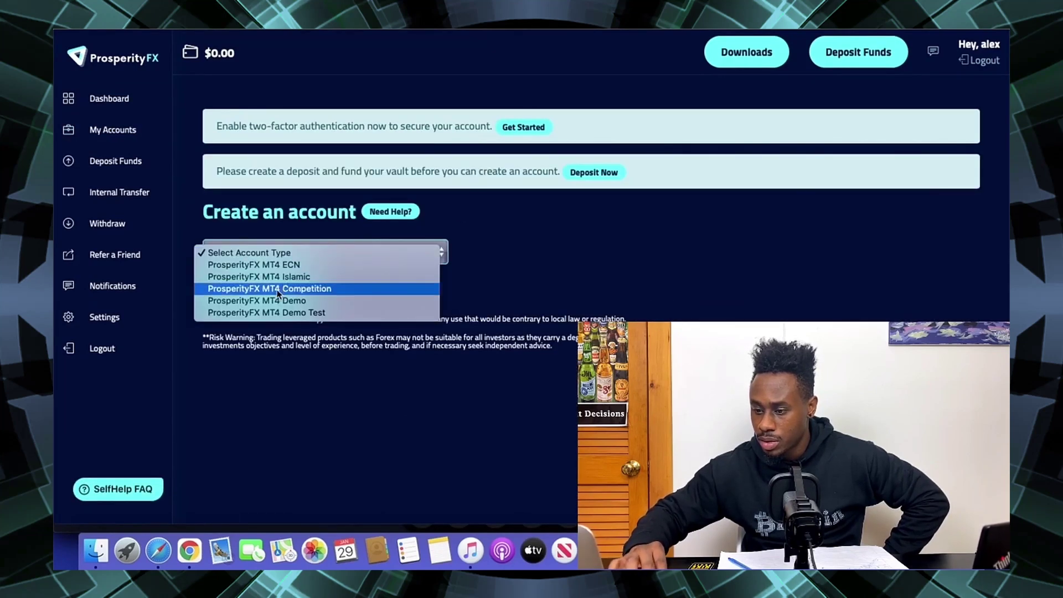
left_click(299, 301)
left_click(294, 287)
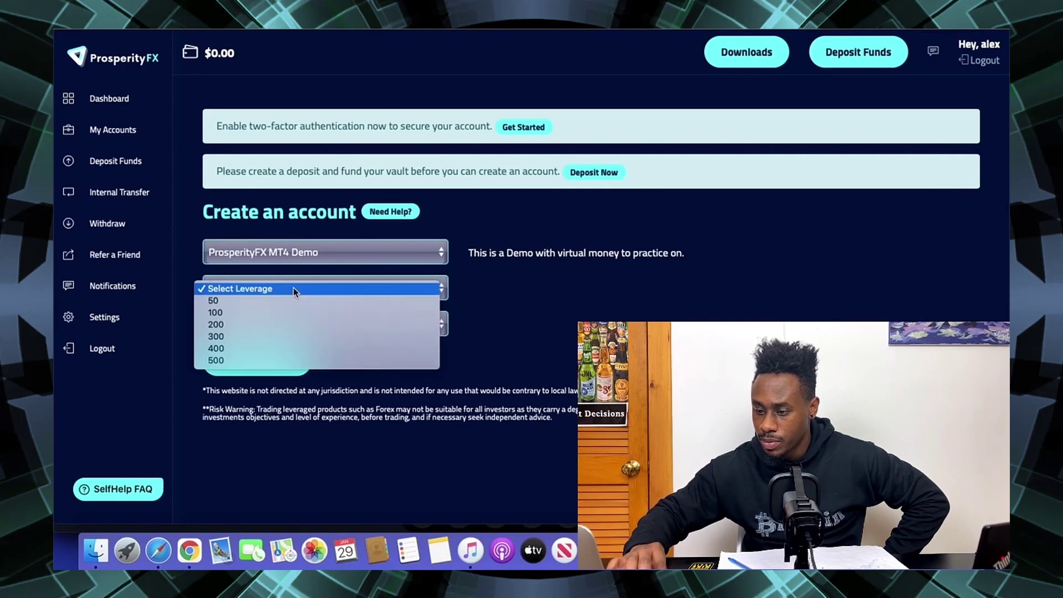
left_click(264, 312)
left_click(247, 323)
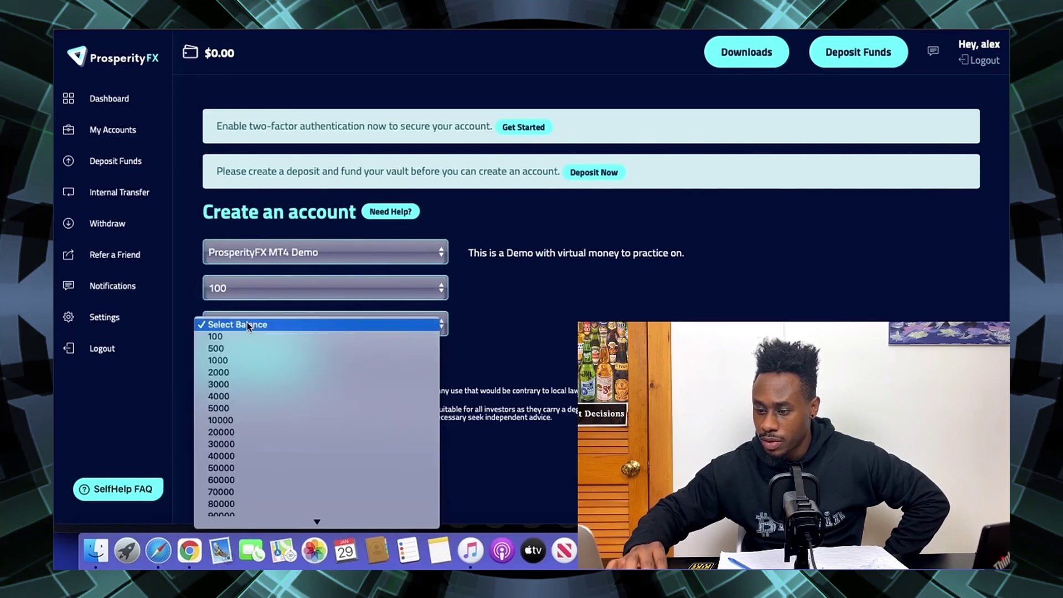
left_click(247, 335)
left_click(246, 361)
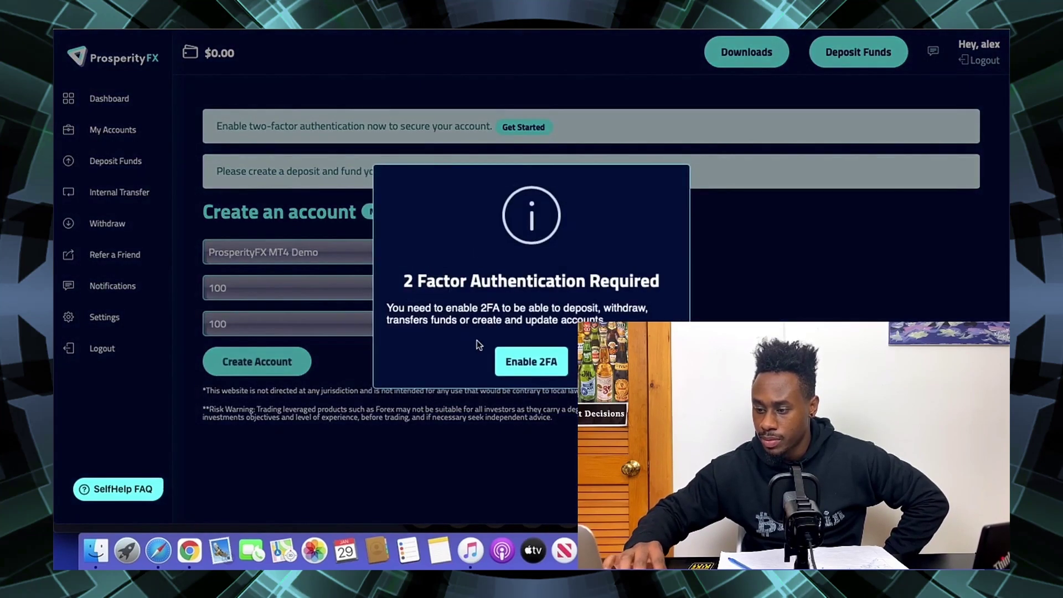
left_click(534, 365)
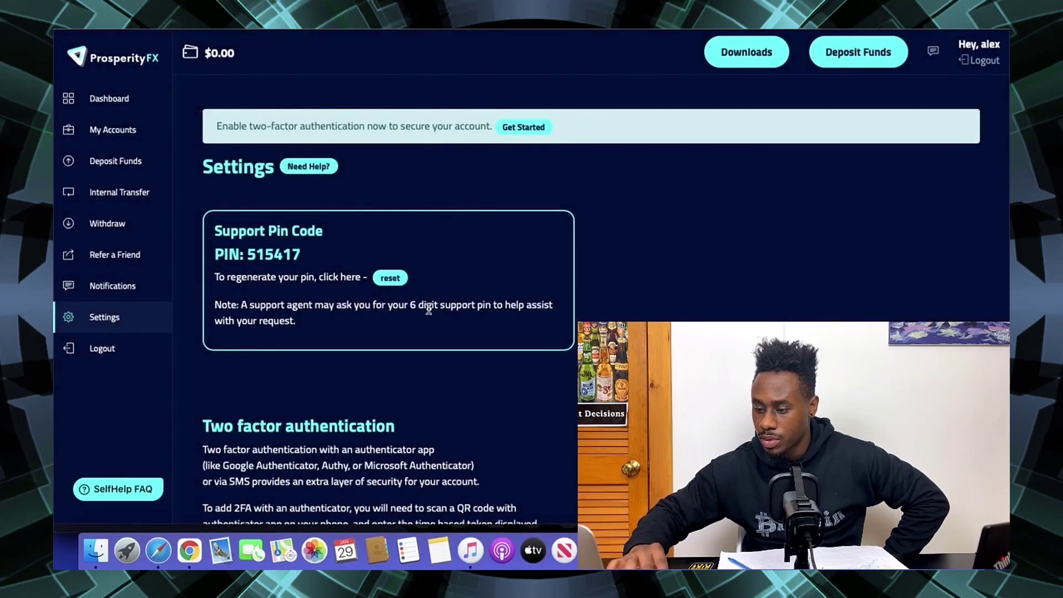
- Choose 'Enable 2FA with authenticator app' in Settings to show its QR code and token entry
scroll(481, 275, "down", 7)
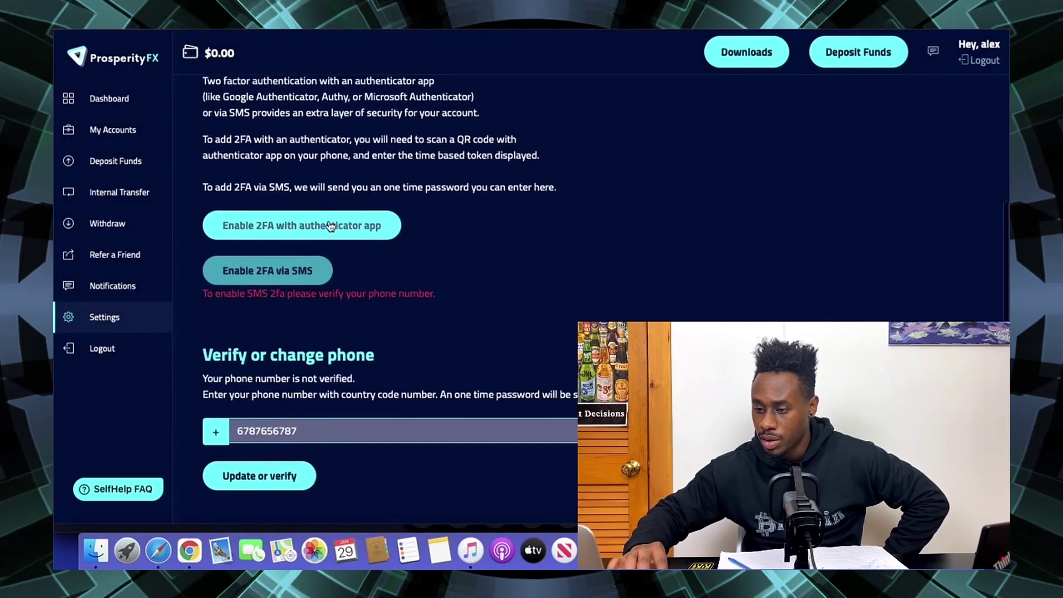
left_click(330, 225)
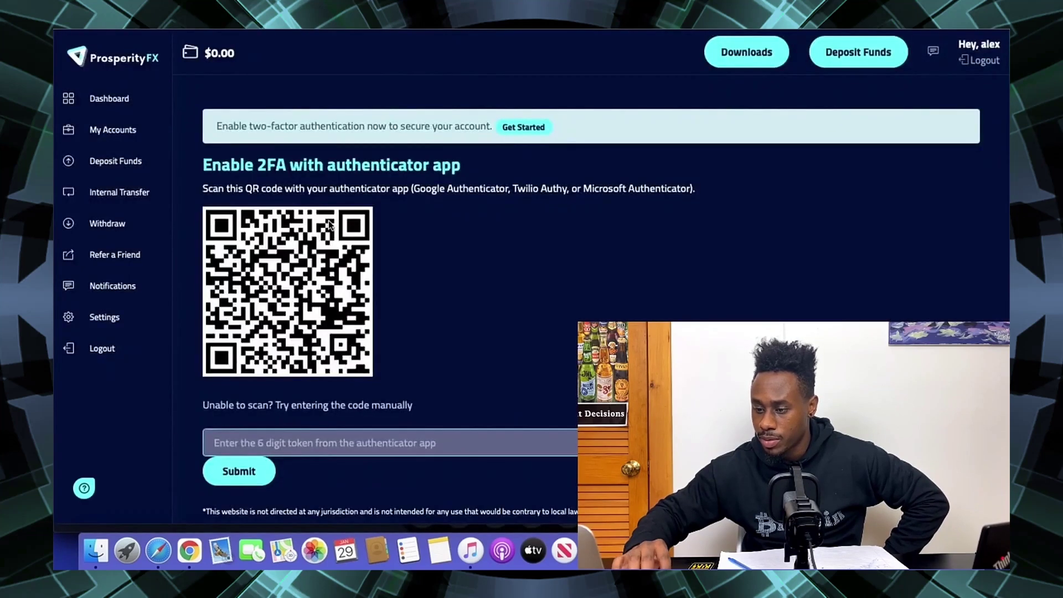
scroll(330, 225, "down", 2)
scroll(330, 225, "up", 2)
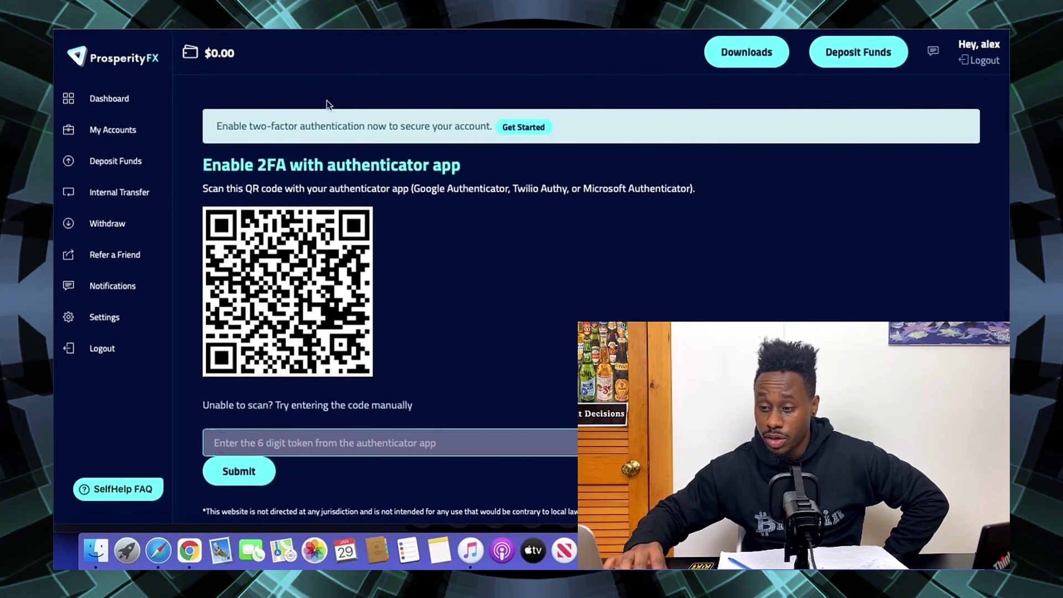
scroll(270, 176, "down", 2)
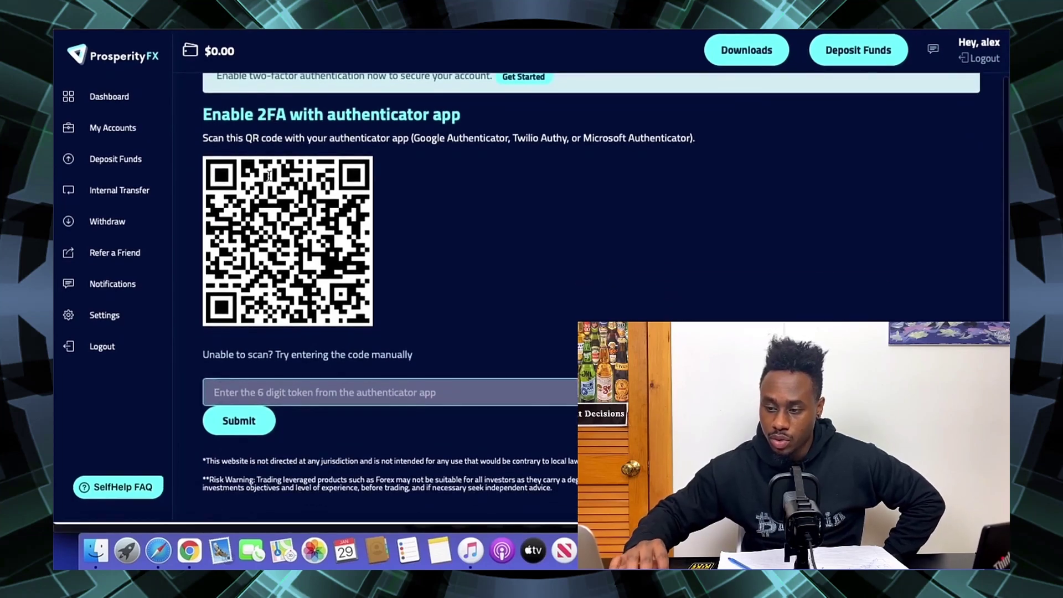
scroll(270, 175, "up", 2)
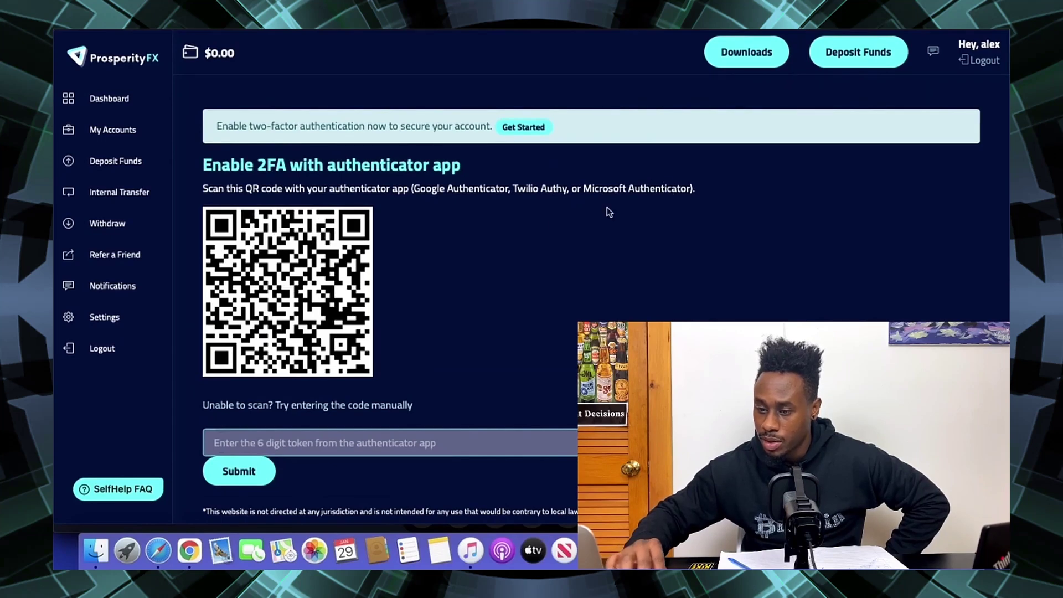
- Refill the new account form with ProsperityFX MT4 Demo, leverage 100 and balance 100
left_click(124, 134)
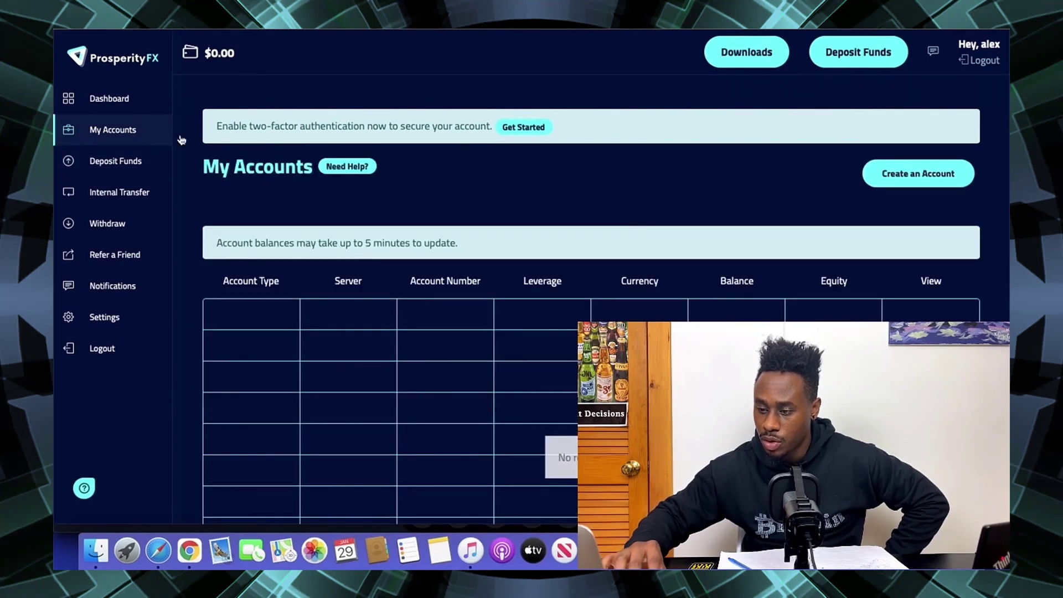
left_click(950, 176)
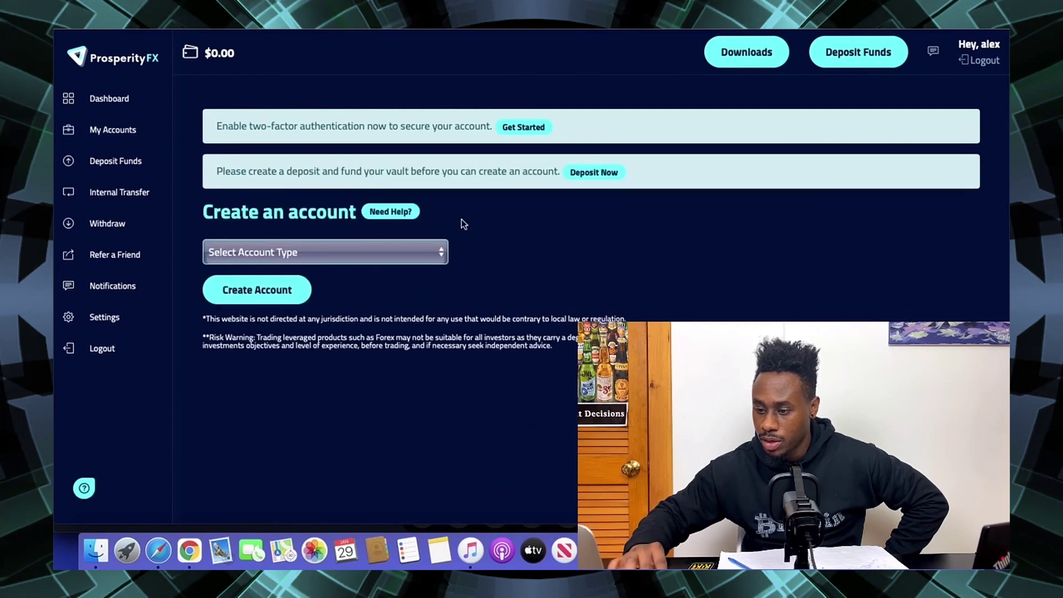
left_click(413, 247)
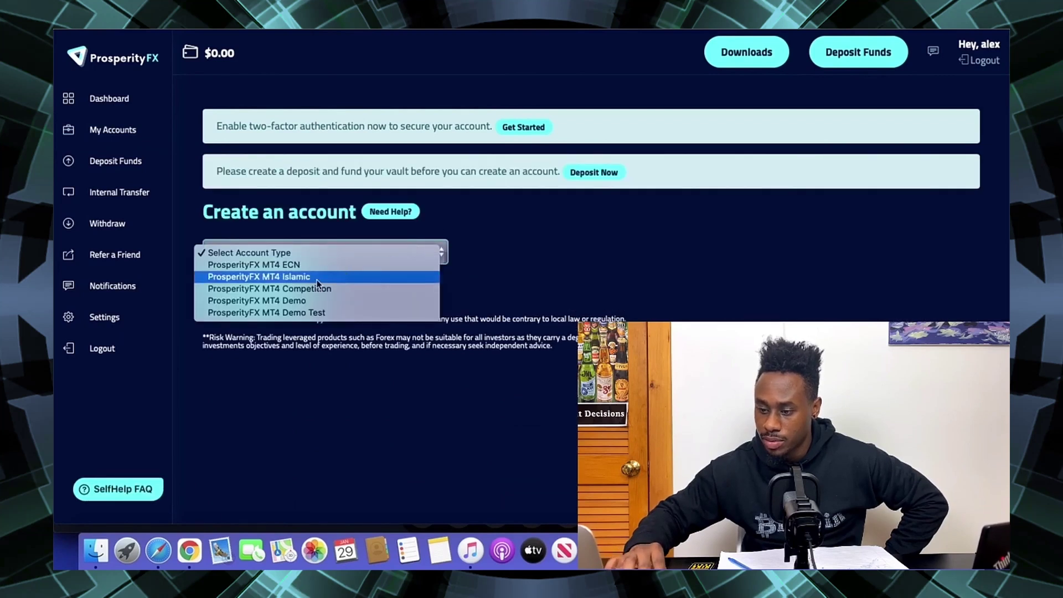
left_click(294, 300)
left_click(278, 283)
key("Escape")
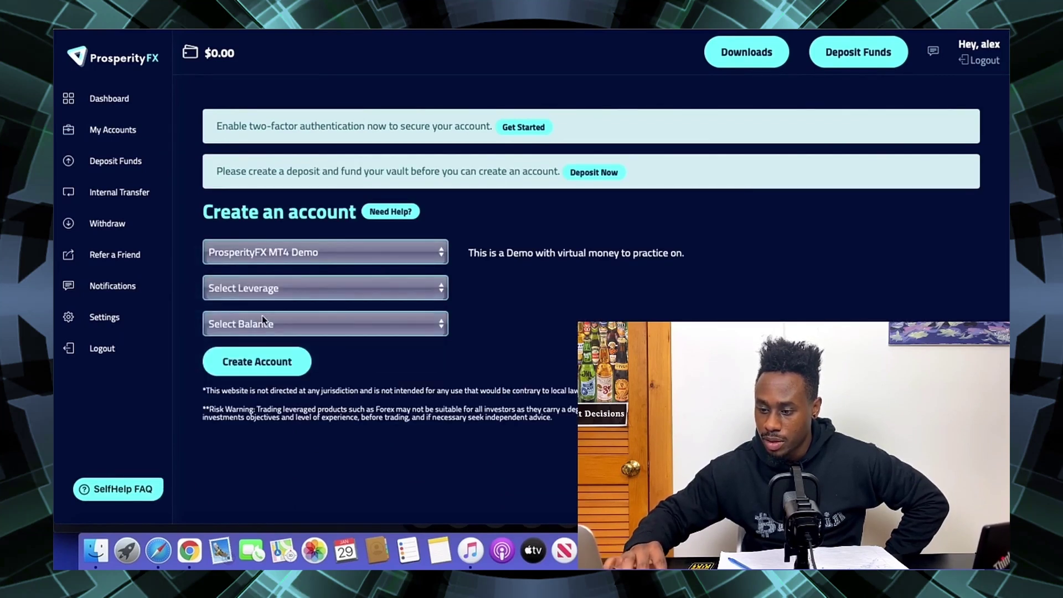
left_click(263, 318)
left_click(236, 337)
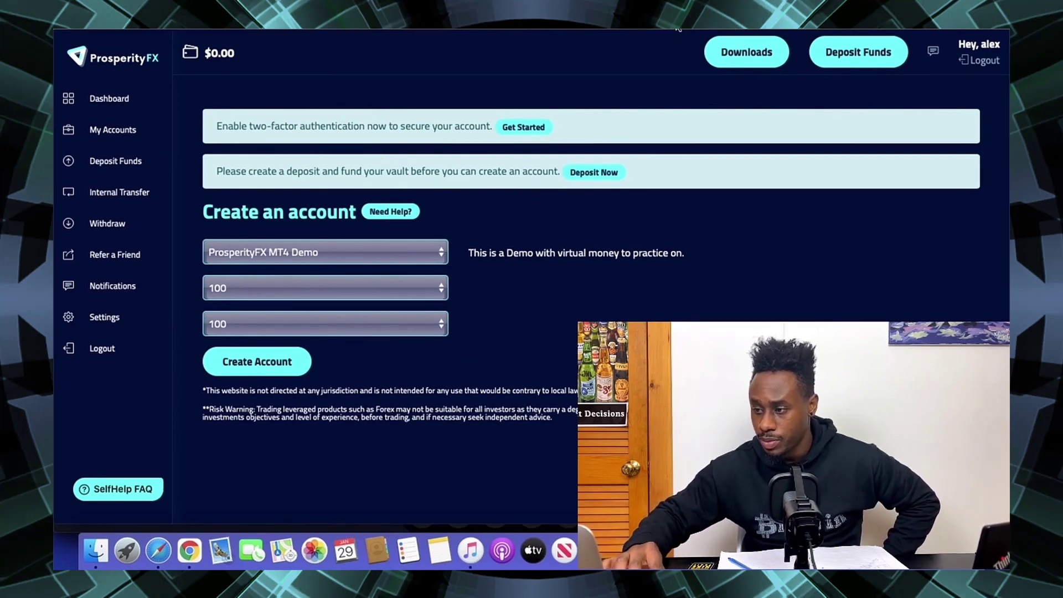
- Switch among the account verification, create account and HugoFX accounts tabs
left_click(659, 23)
left_click(466, 31)
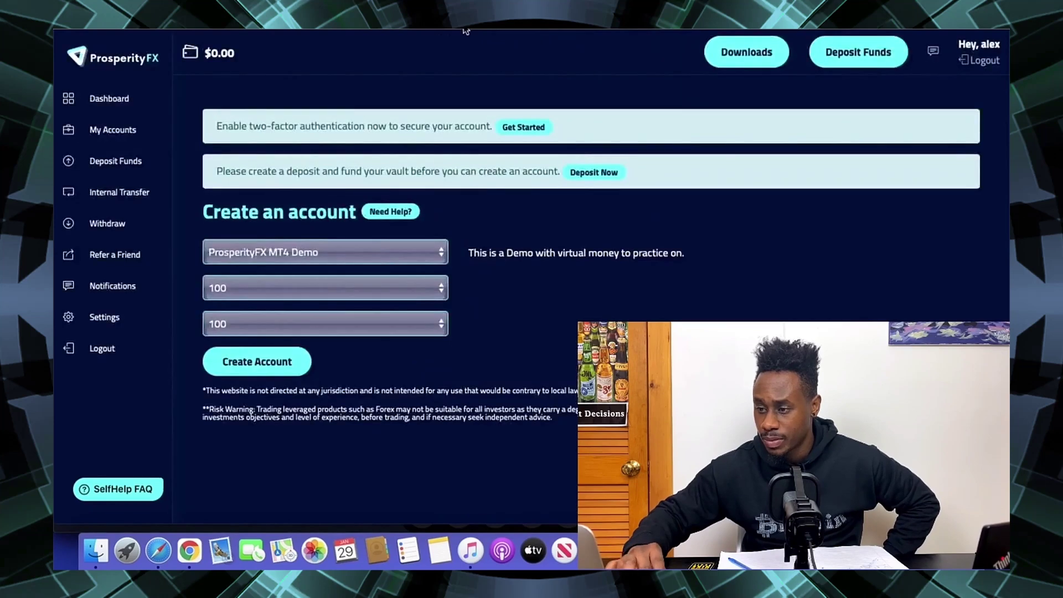
left_click(450, 27)
- Read the ProsperityFX activation email, then the Hugosway 'New demo MetaTrader Account created!' email
left_click(216, 28)
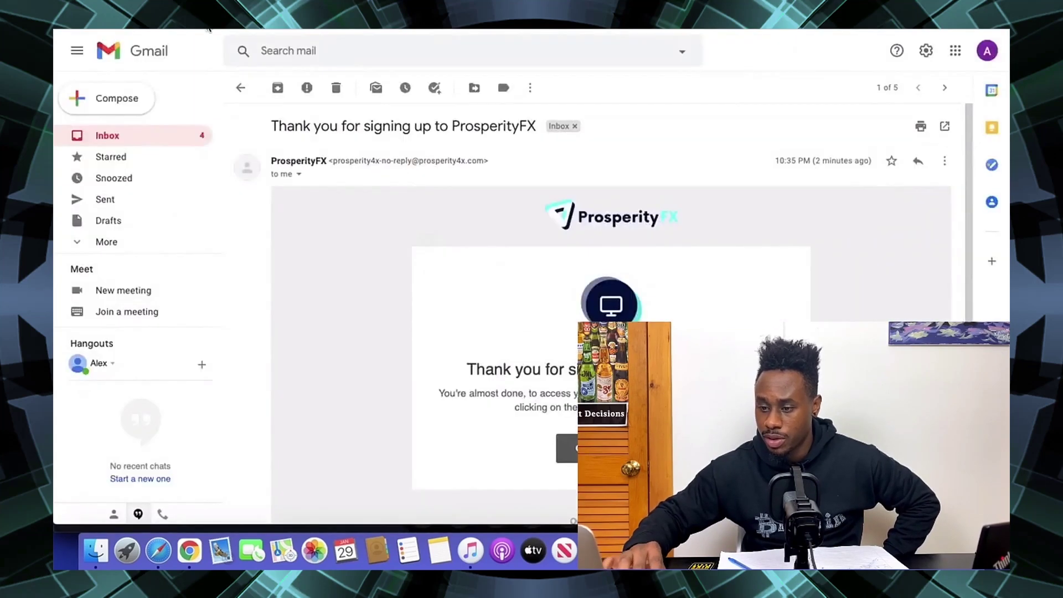
left_click(151, 141)
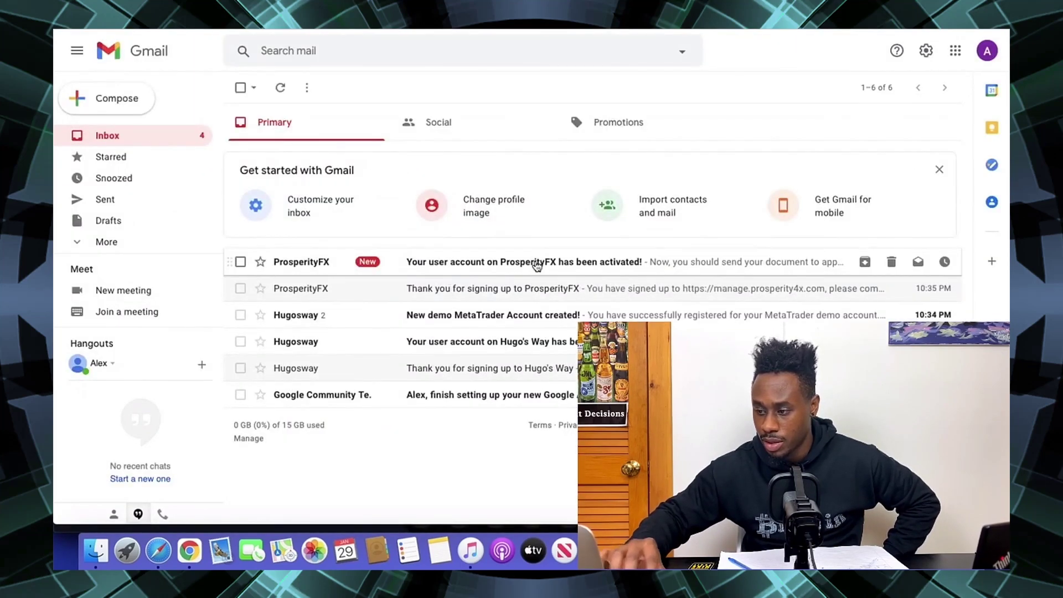
left_click(536, 266)
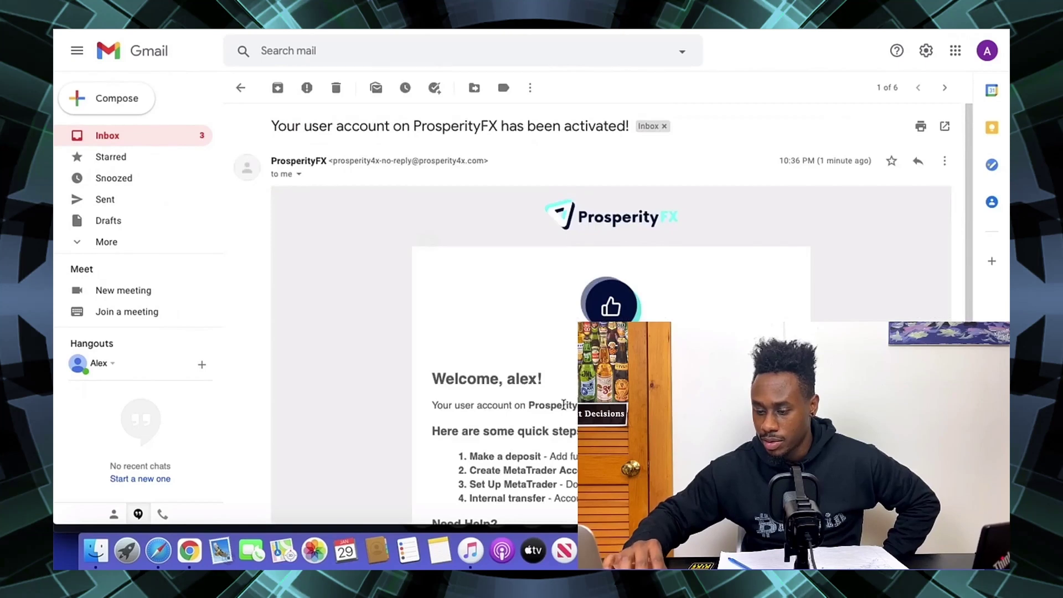
left_click(152, 142)
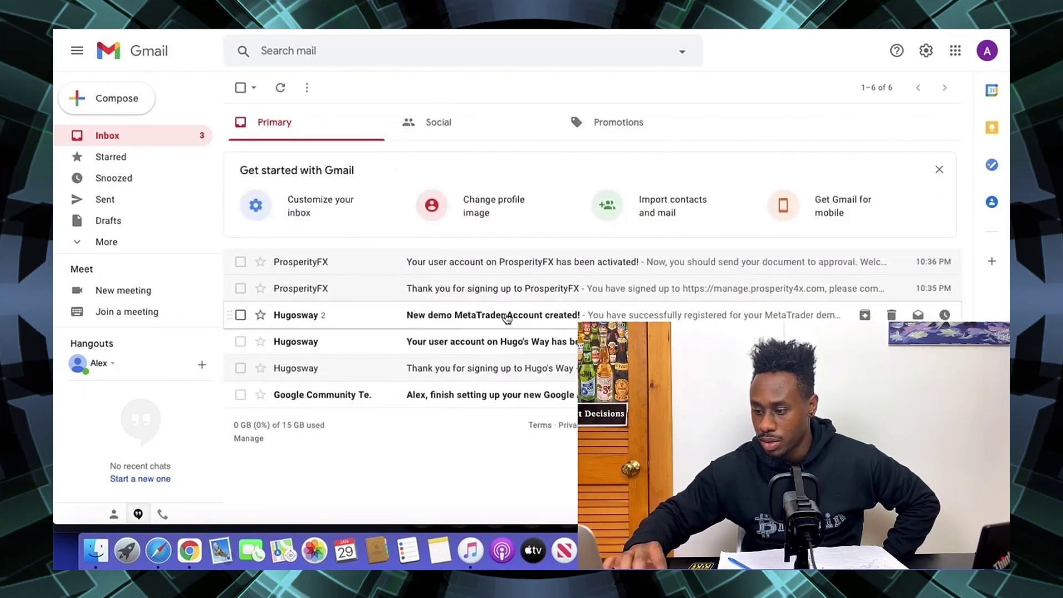
left_click(508, 317)
scroll(576, 278, "down", 10)
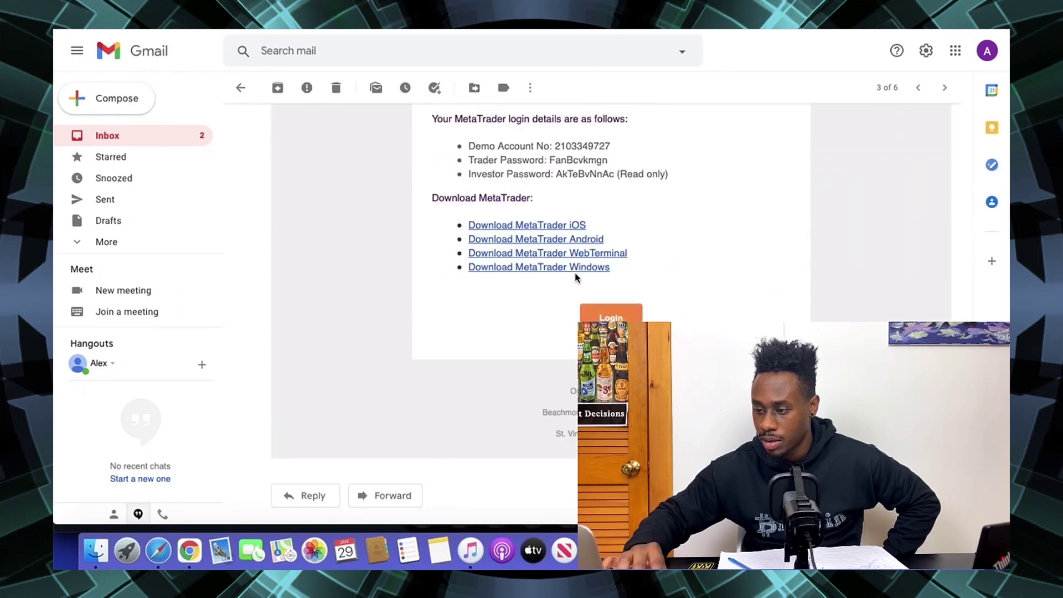
scroll(557, 165, "up", 1)
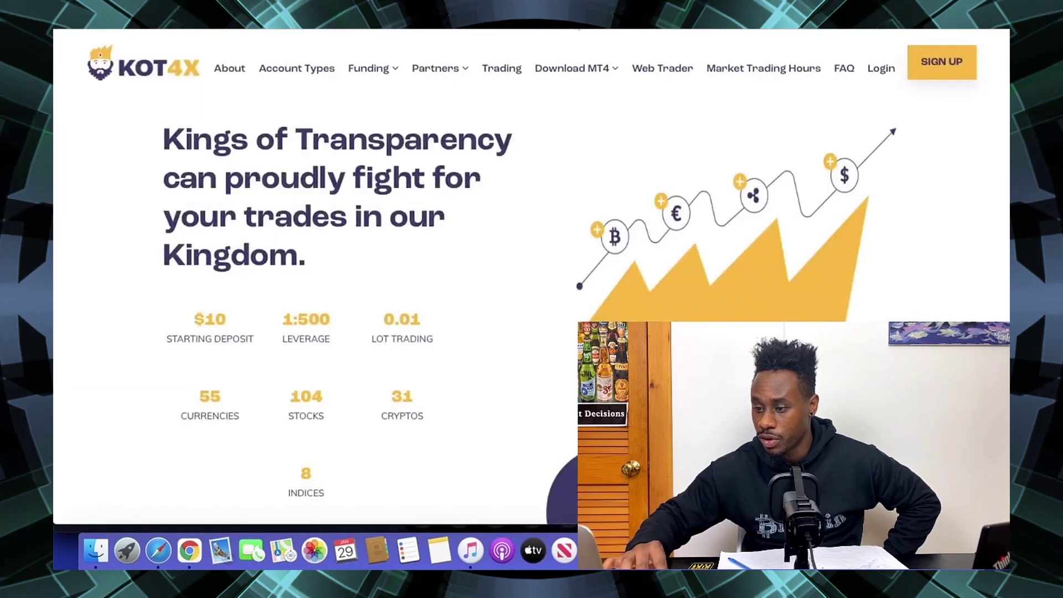
- Fill the KOT4X sign-up form with name, e-mail and password, accept the age-and-terms statement, and submit
left_click(941, 69)
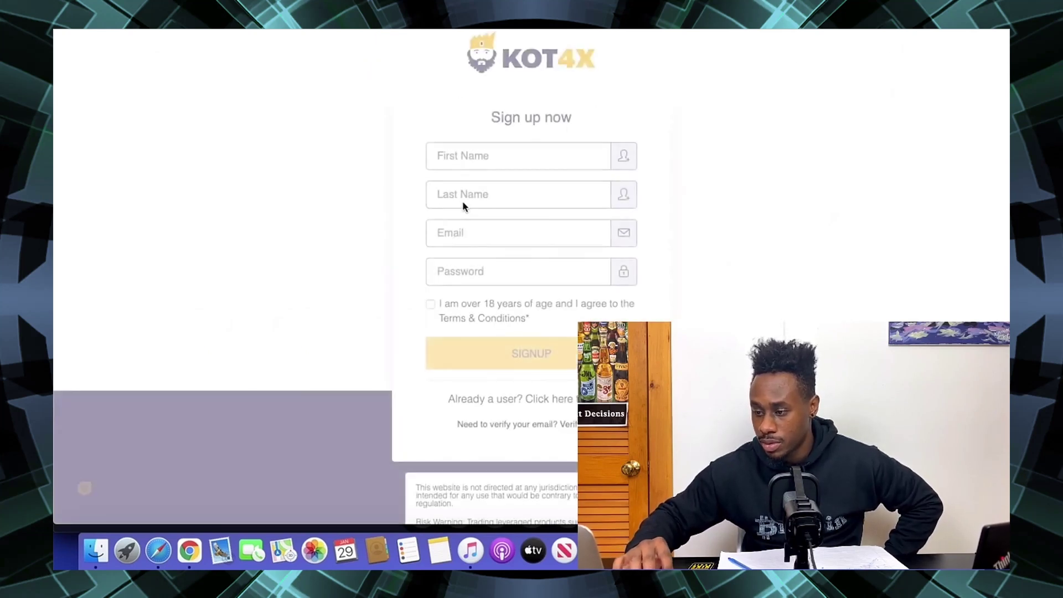
left_click(466, 157)
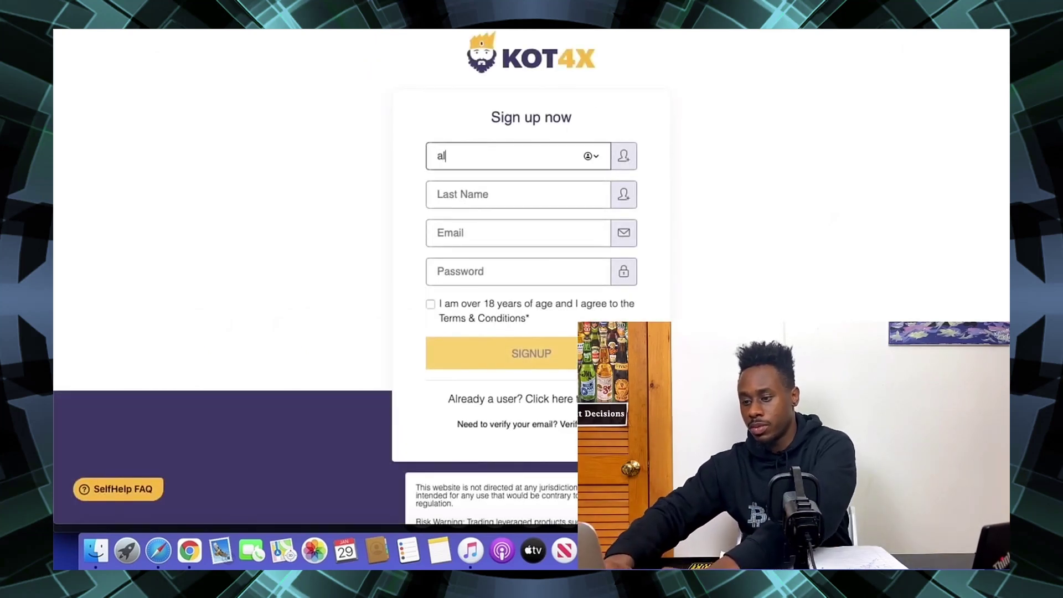
key("Tab")
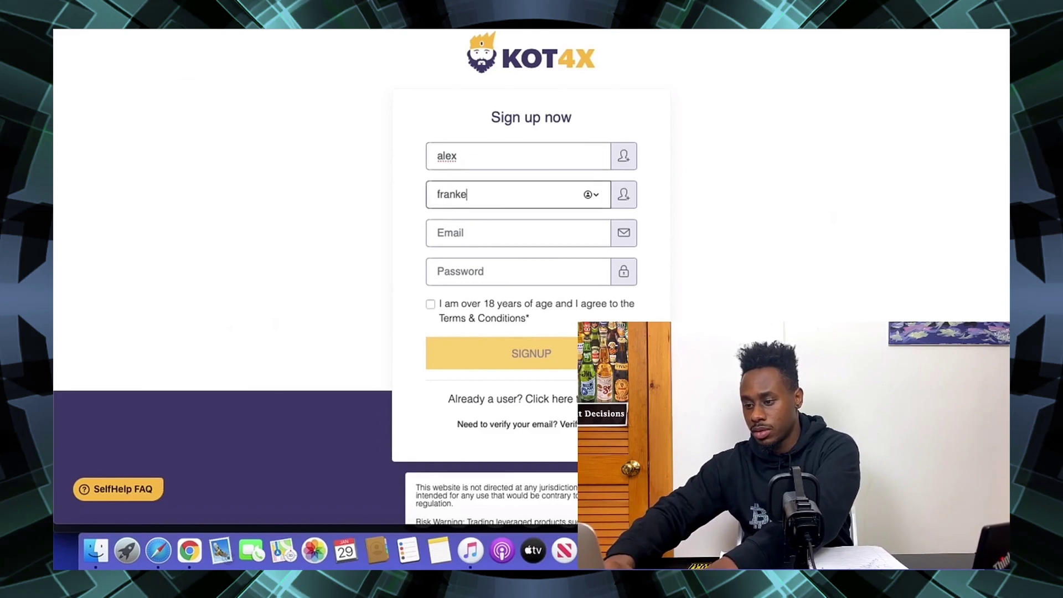
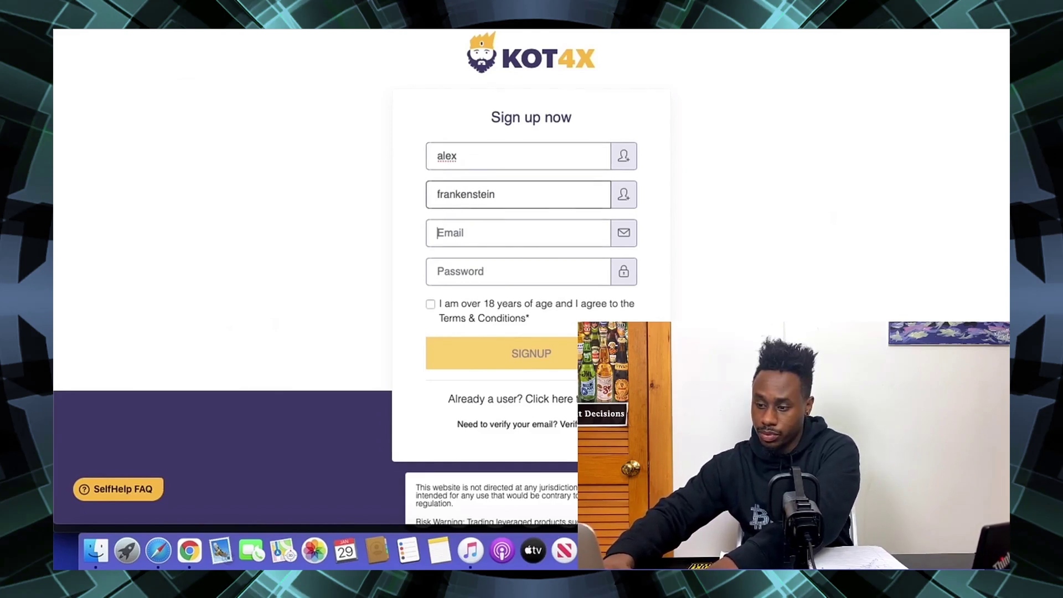
key("Tab")
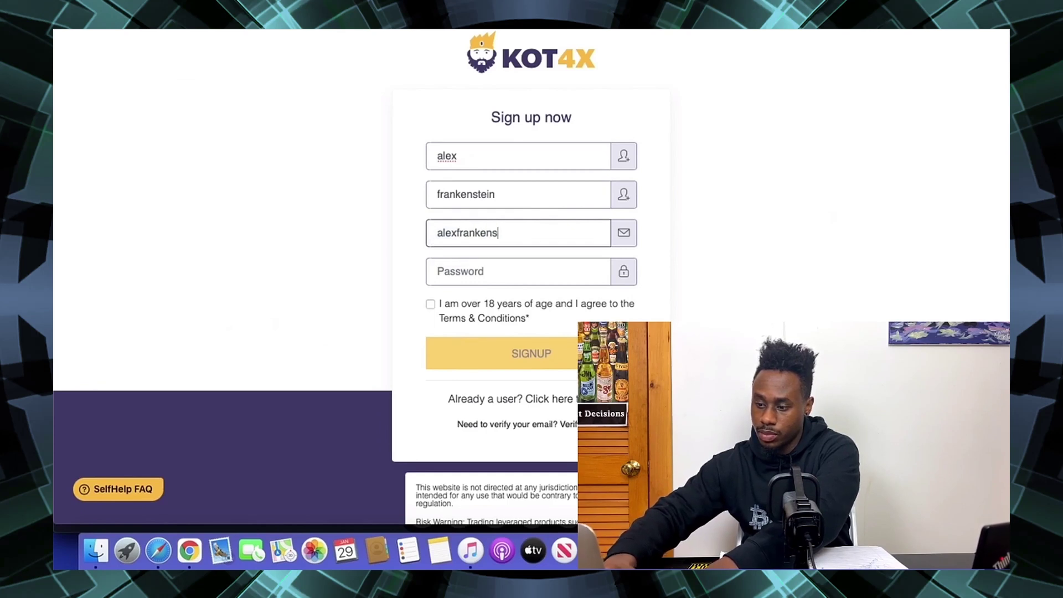
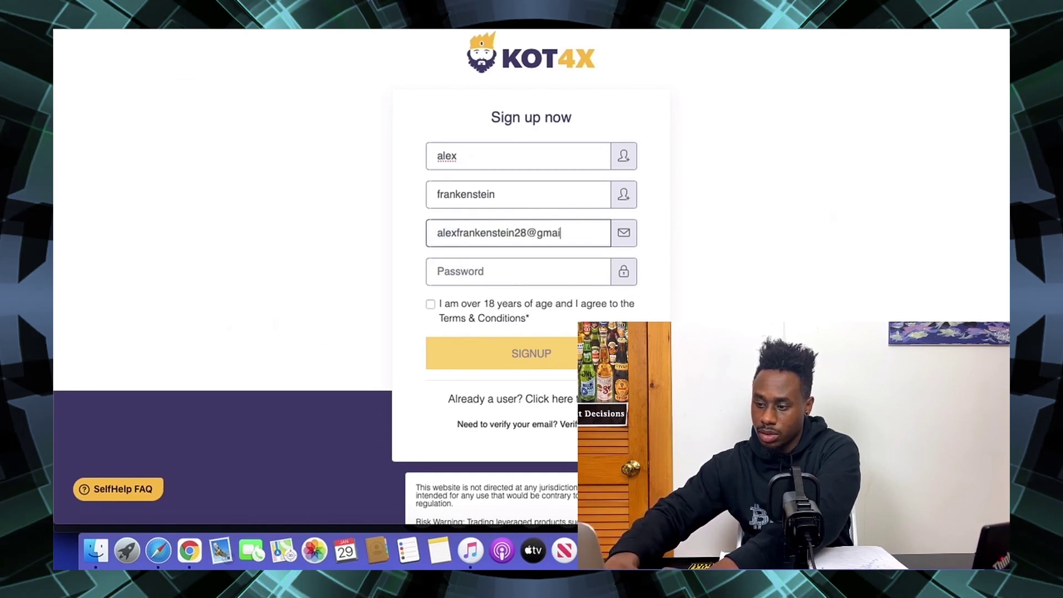
key("Tab")
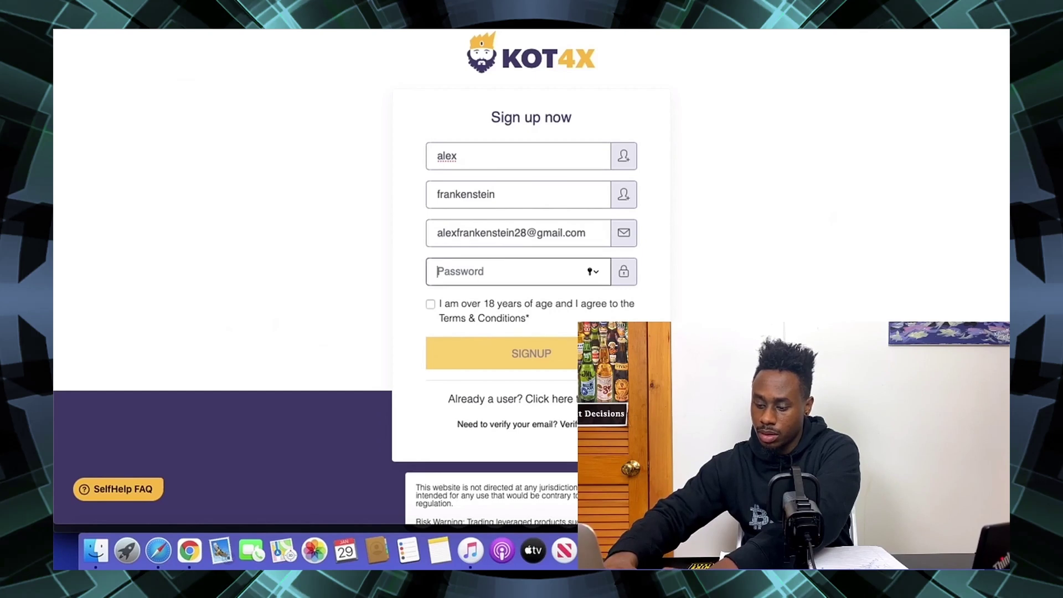
type("Al")
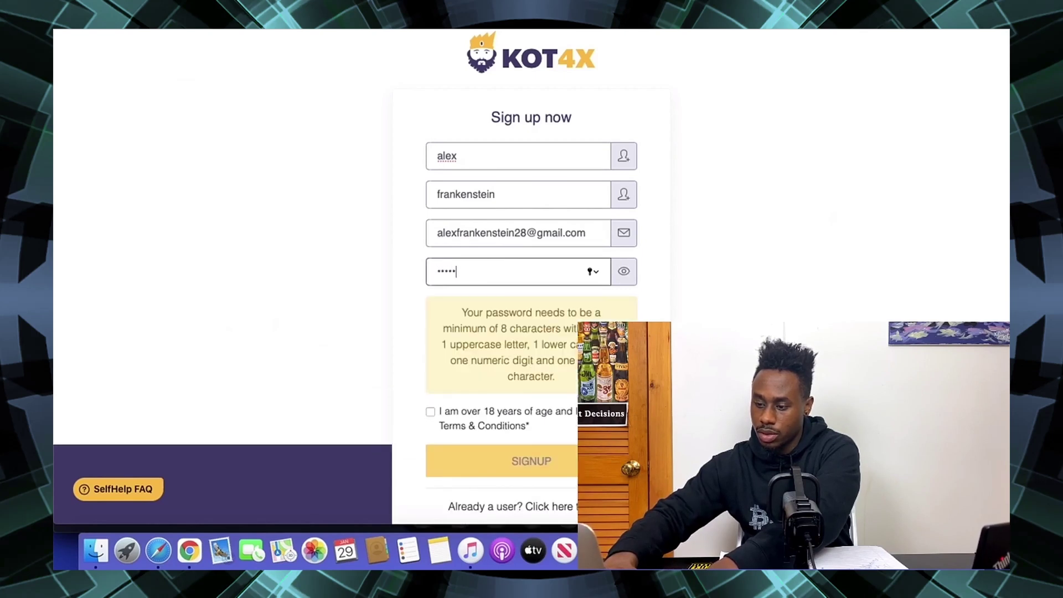
type("•••••••••")
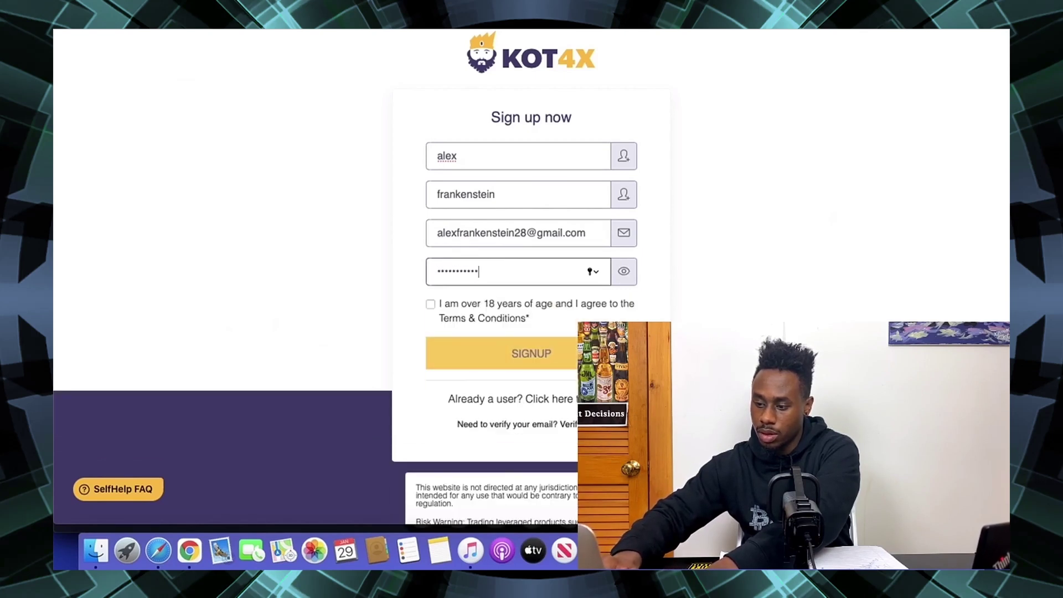
left_click(430, 304)
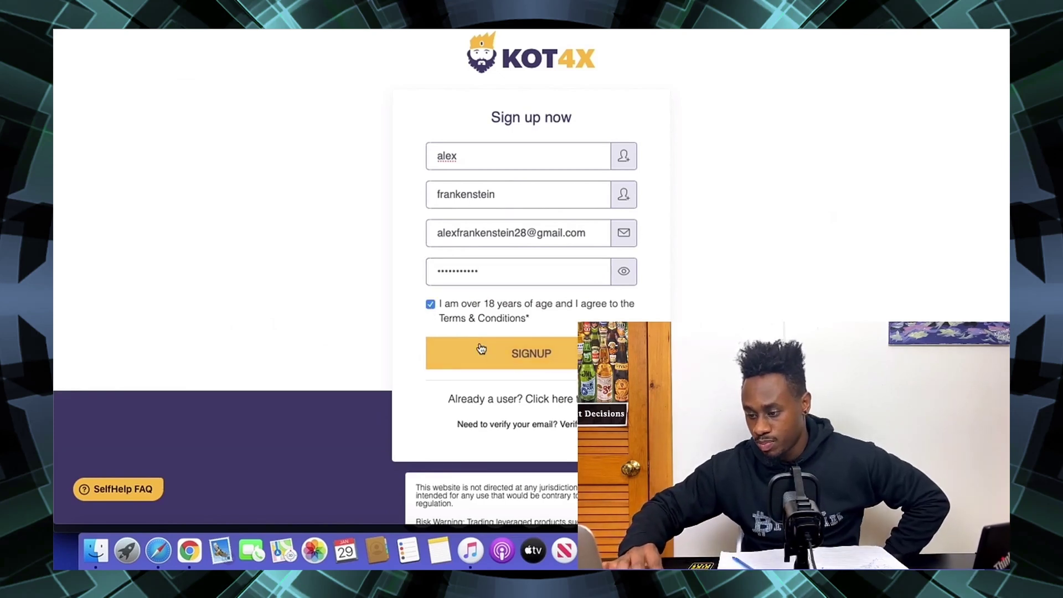
left_click(481, 351)
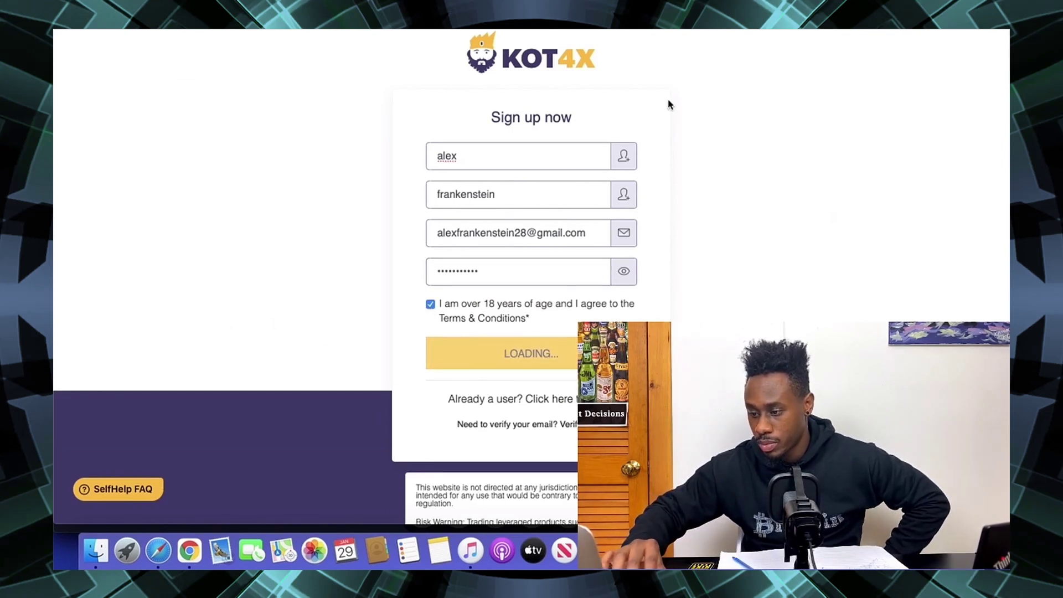
- Open the 'Thank you for signing up to KOT4X' email in Gmail and follow its Complete Signup link
left_click(146, 23)
left_click(127, 140)
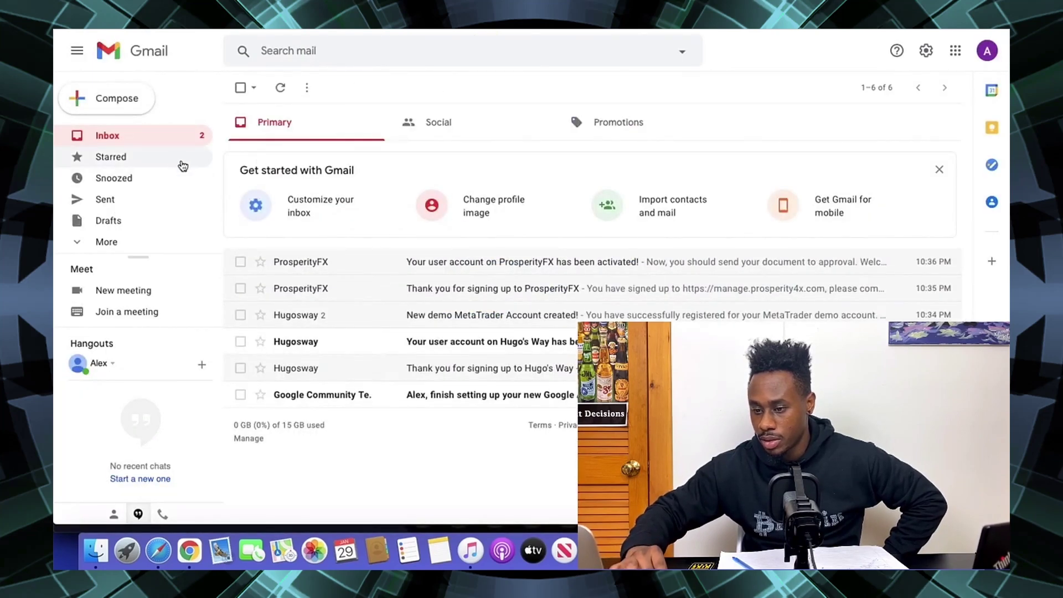
left_click(552, 276)
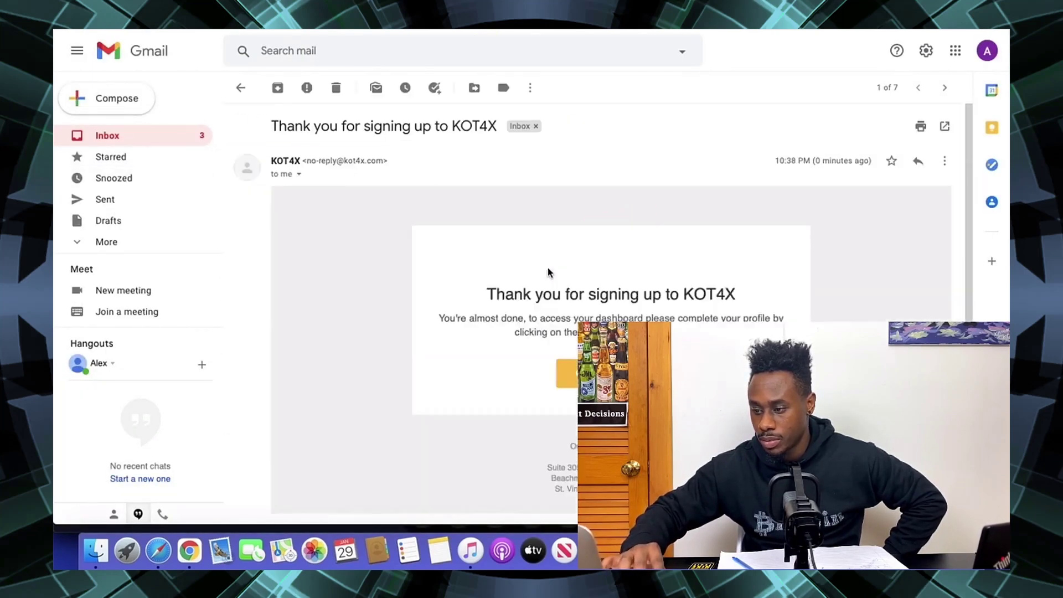
scroll(551, 274, "down", 5)
left_click(610, 274)
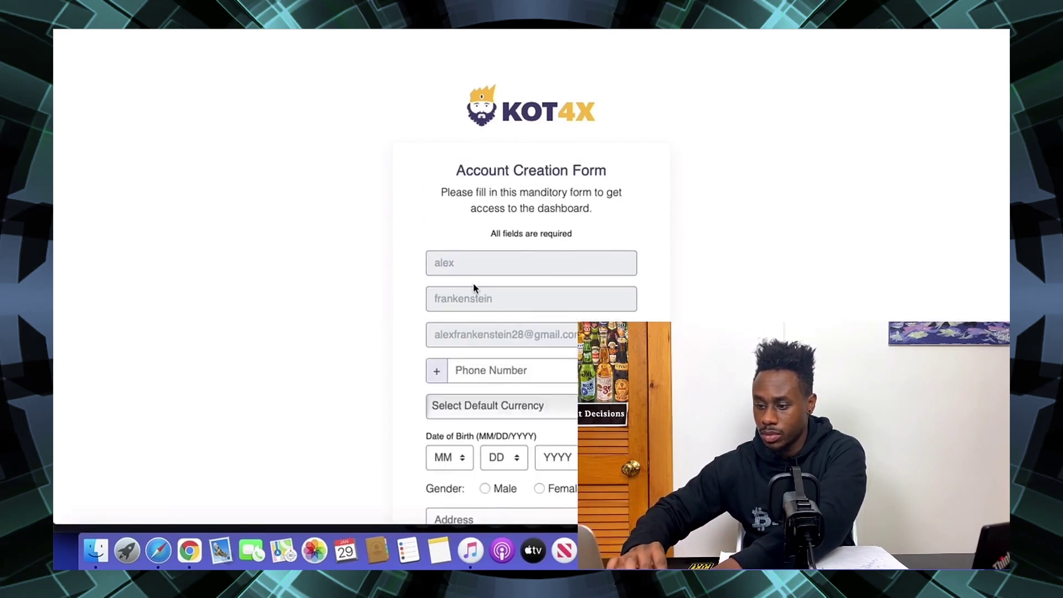
- Enter the phone number and choose USD as the default currency
left_click(487, 376)
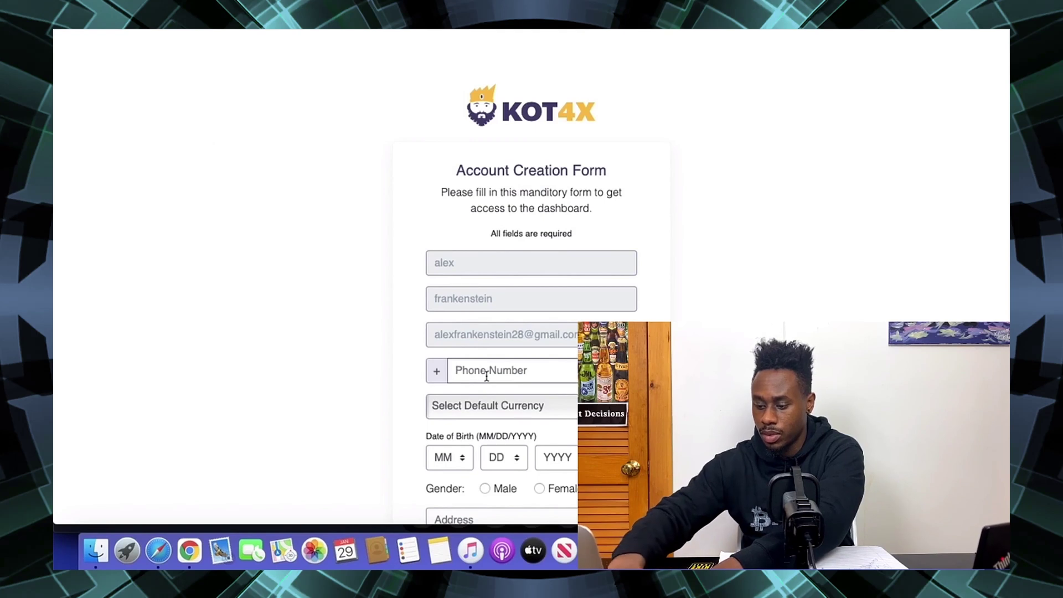
type("8")
key("BackSpace")
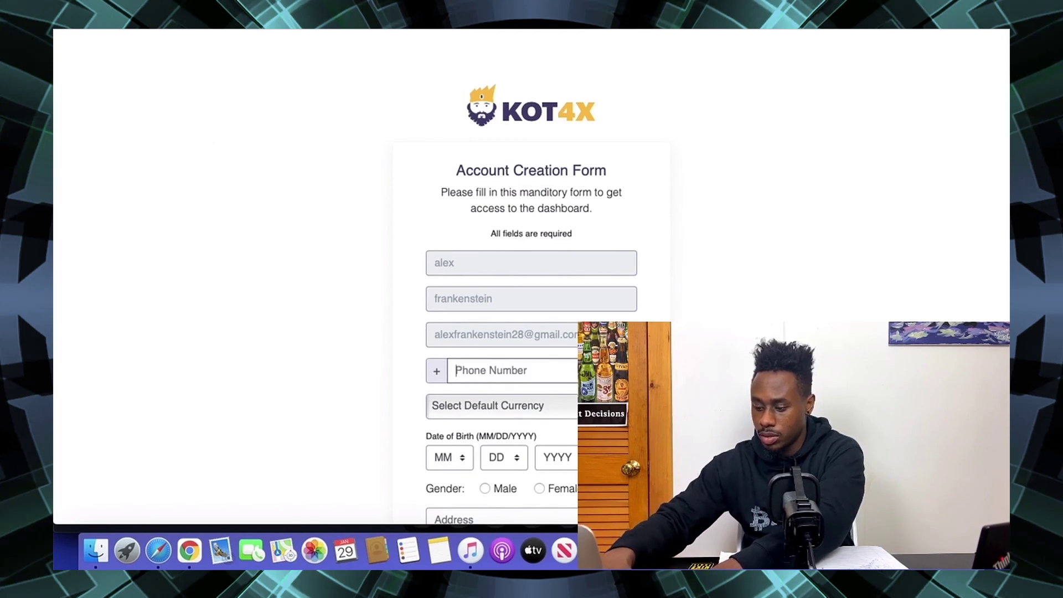
type("8")
key("BackSpace")
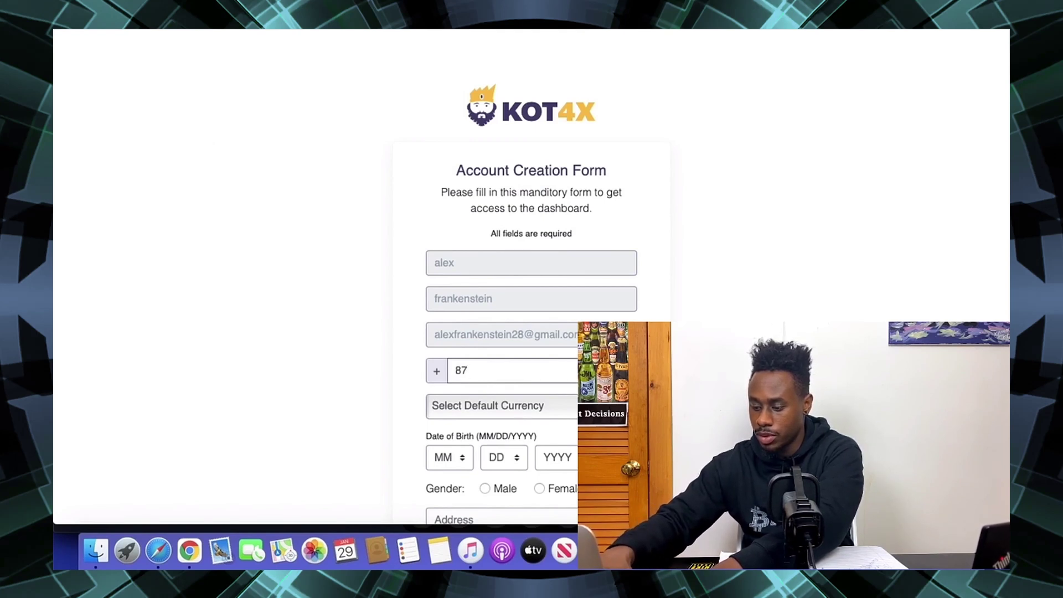
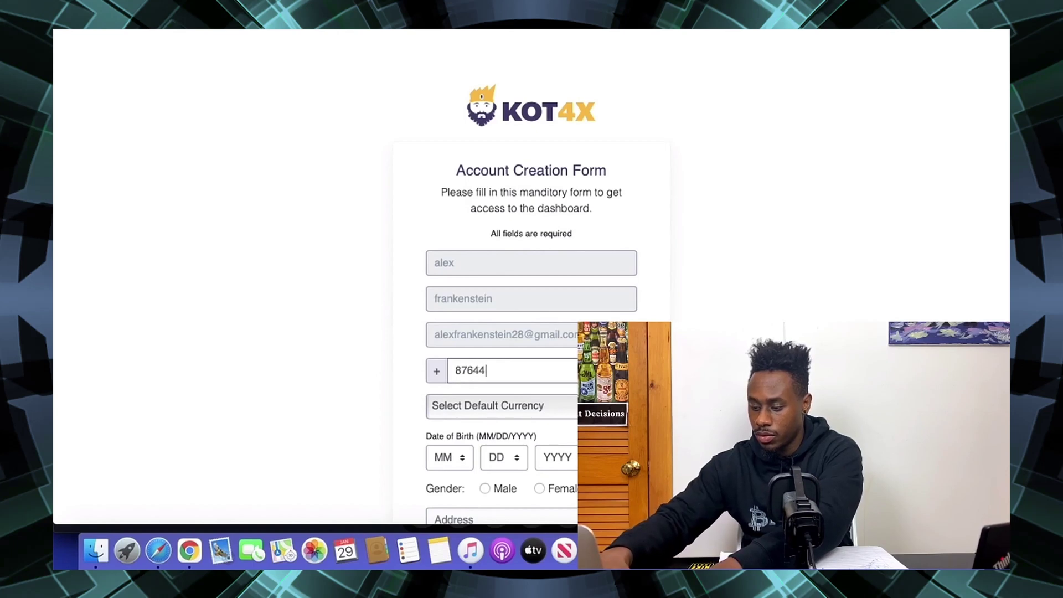
key("Tab")
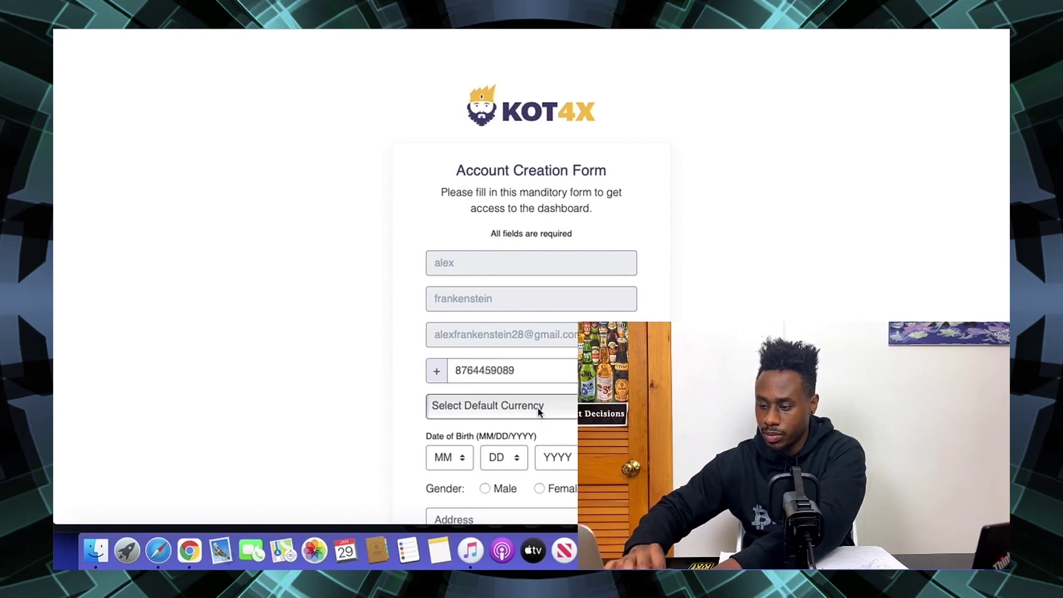
left_click(537, 408)
left_click(504, 422)
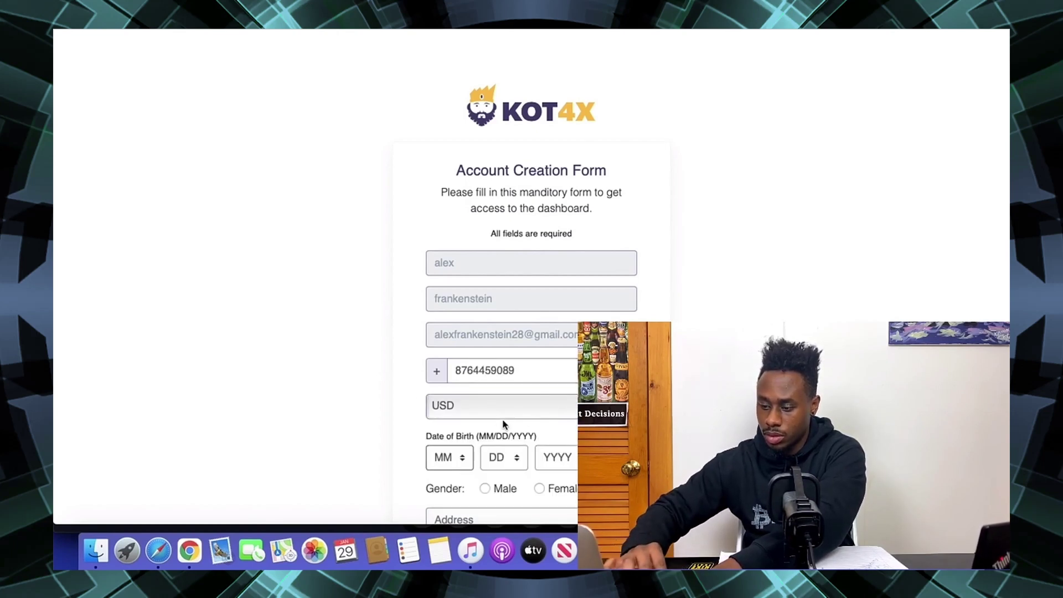
left_click(466, 458)
key("a")
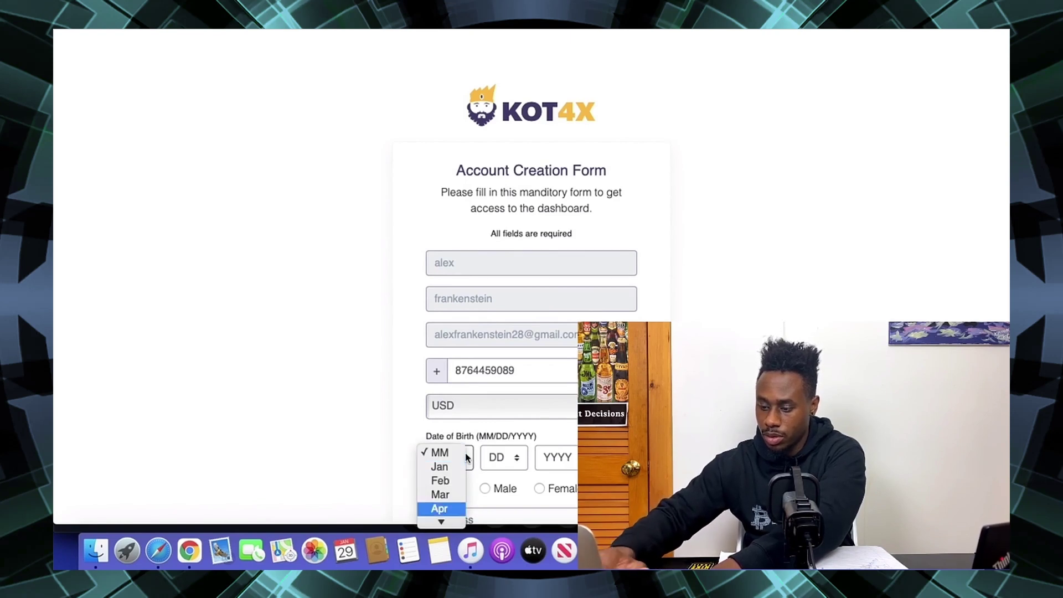
key("Return")
key("Tab")
key("Tab")
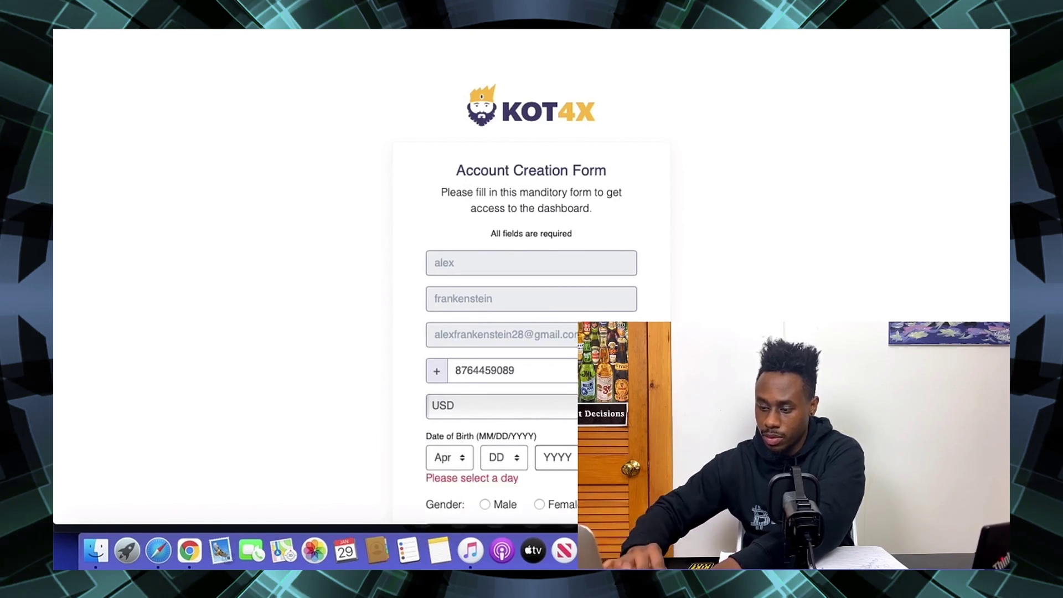
left_click(513, 459)
left_click(496, 476)
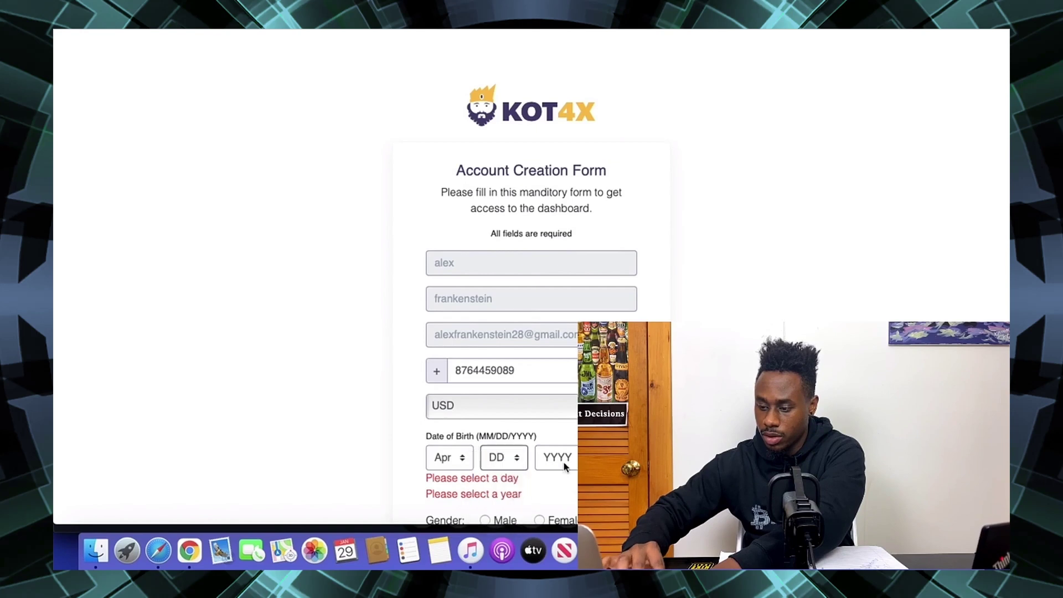
left_click(568, 459)
key("1")
key("9")
key("9")
key("1")
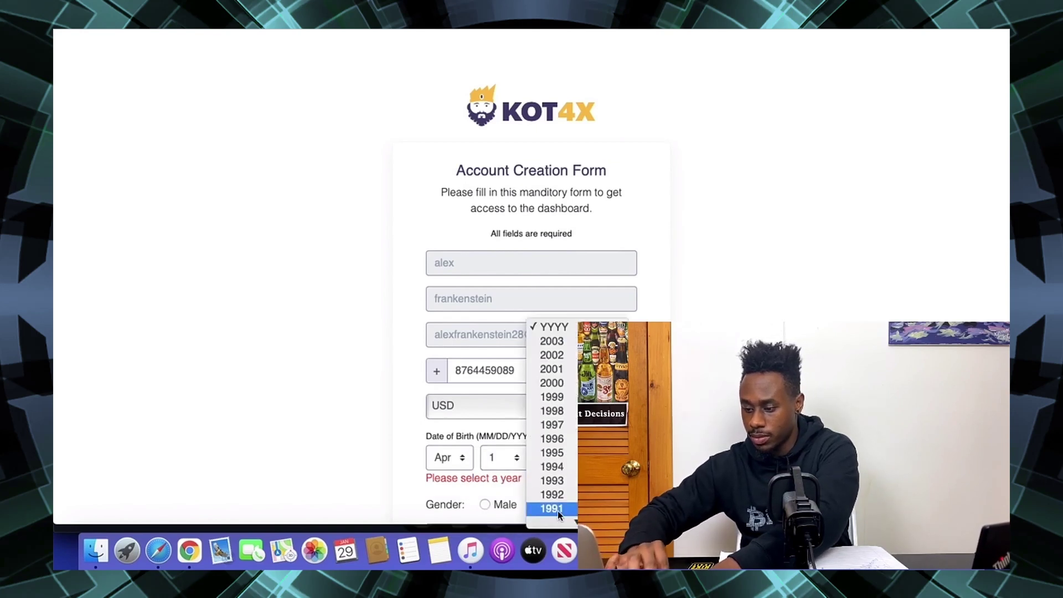
left_click(558, 511)
left_click(485, 488)
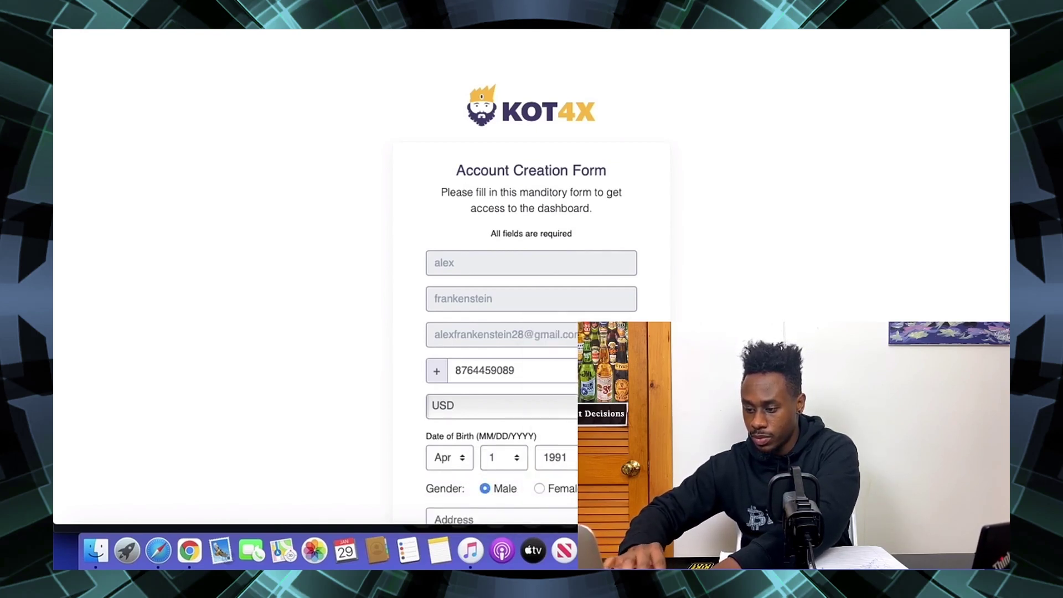
- Enter the street address, city and zip code, then submit the account creation form
scroll(485, 487, "down", 4)
left_click(536, 342)
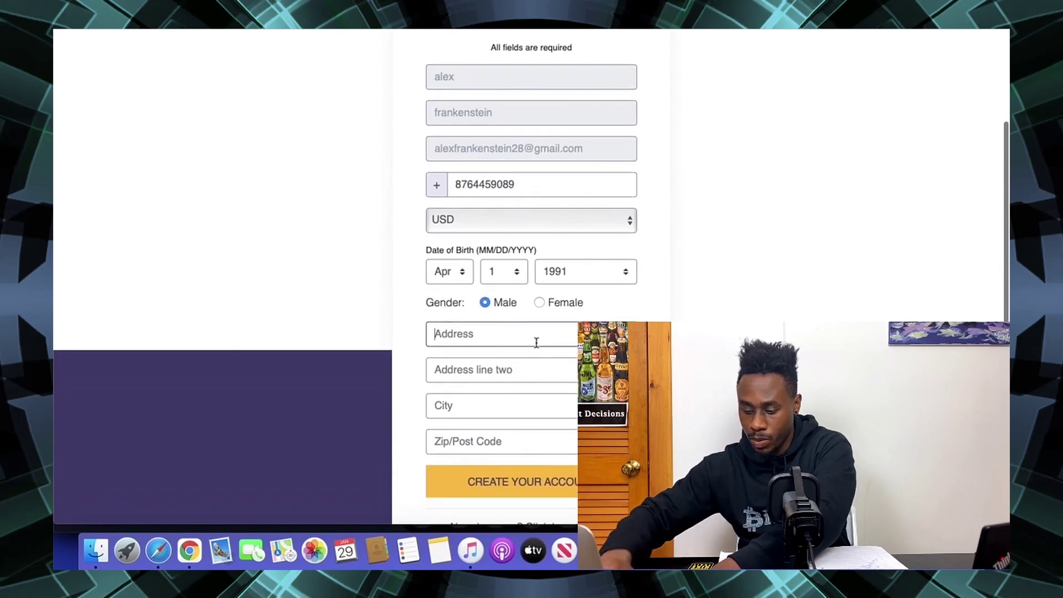
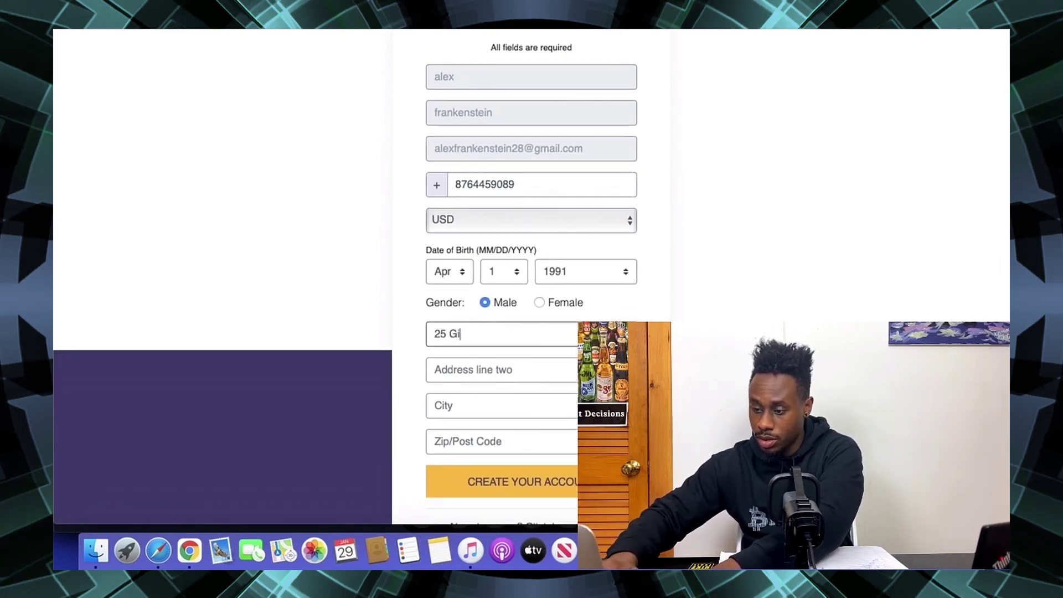
key("Tab")
key("Tab")
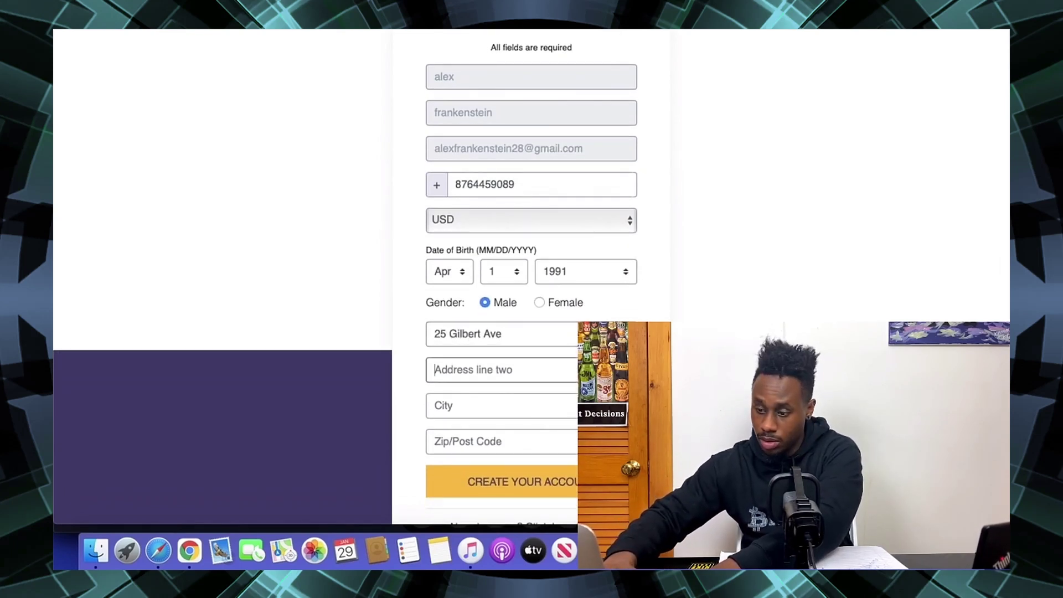
key("Tab")
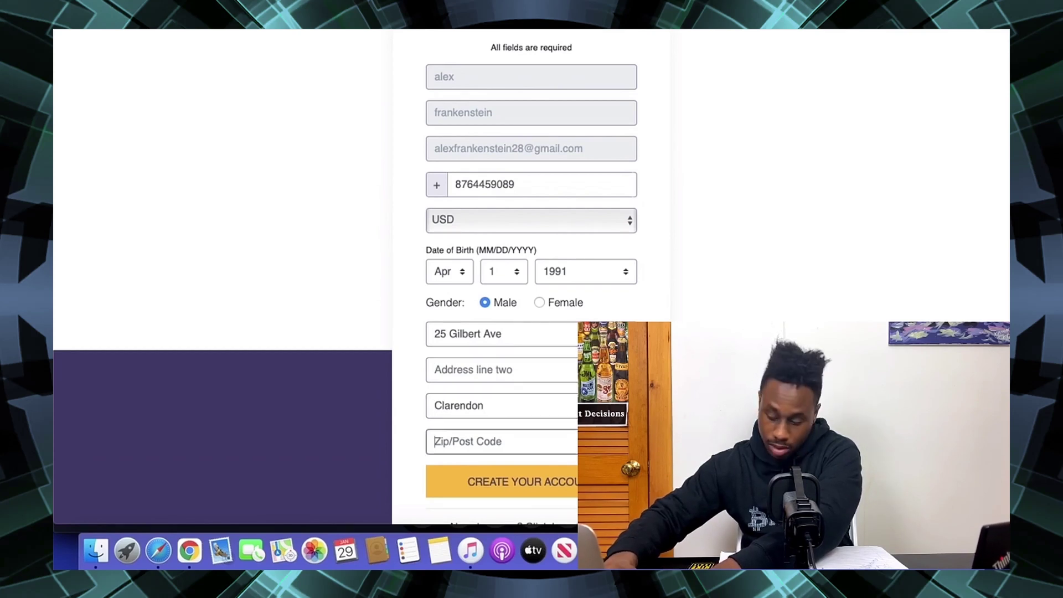
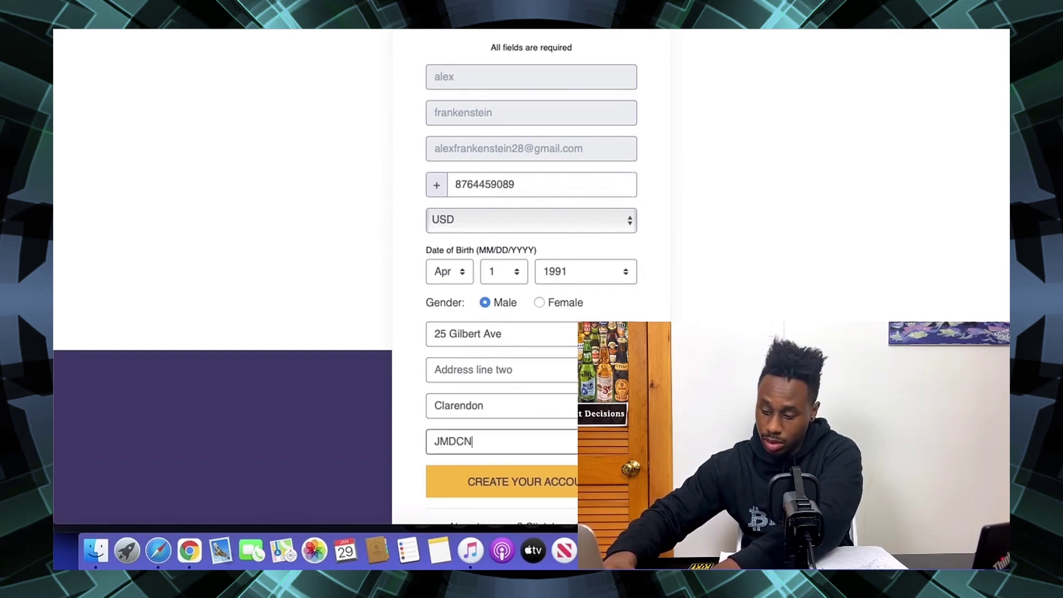
left_click(525, 484)
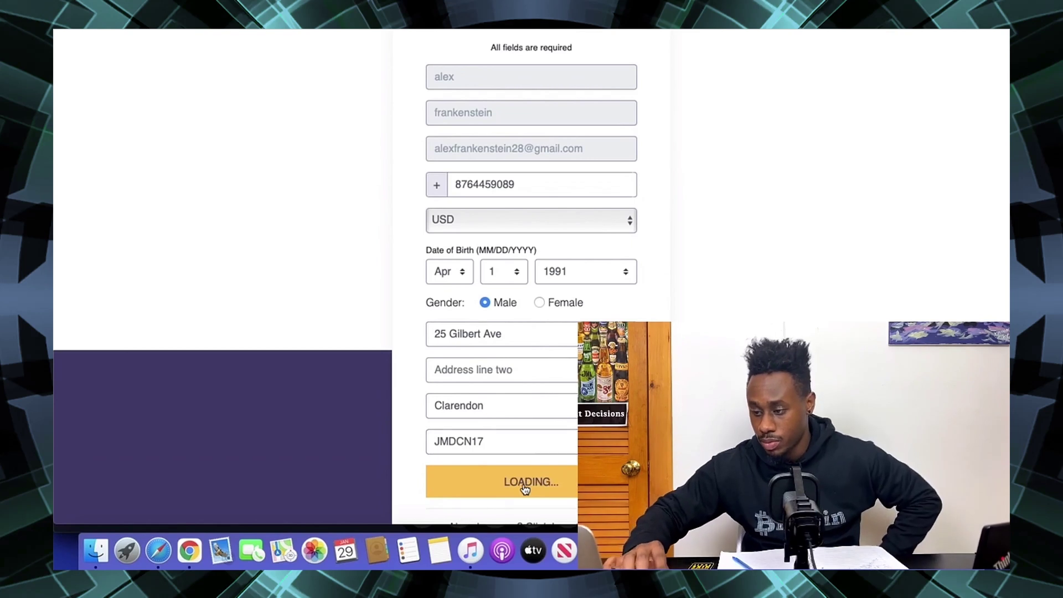
- Log in to KOT4X with the account e-mail and password, retrying after an incorrect-credentials error
scroll(517, 121, "up", 3)
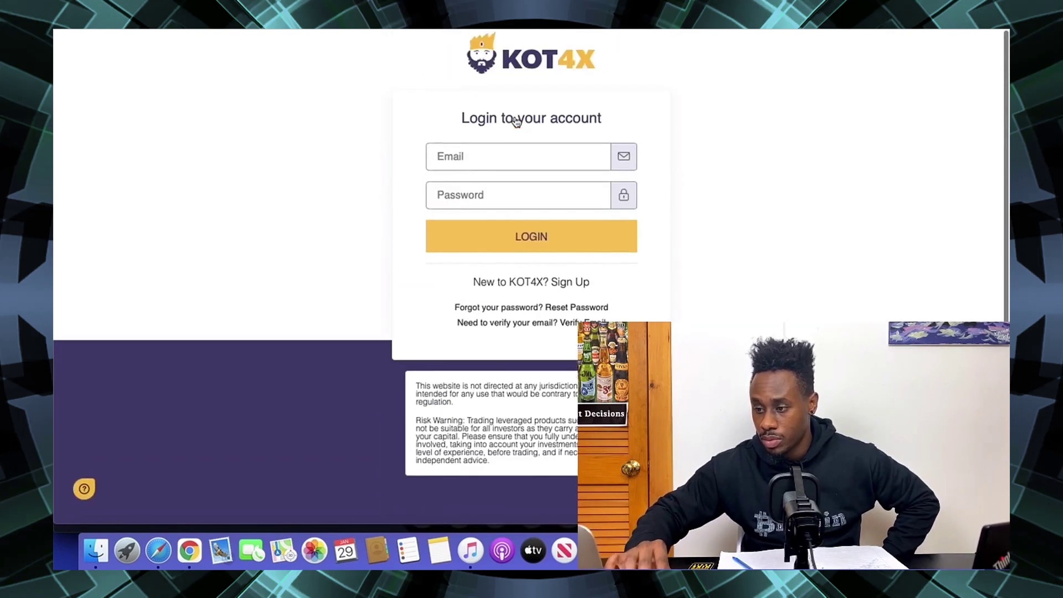
left_click(471, 150)
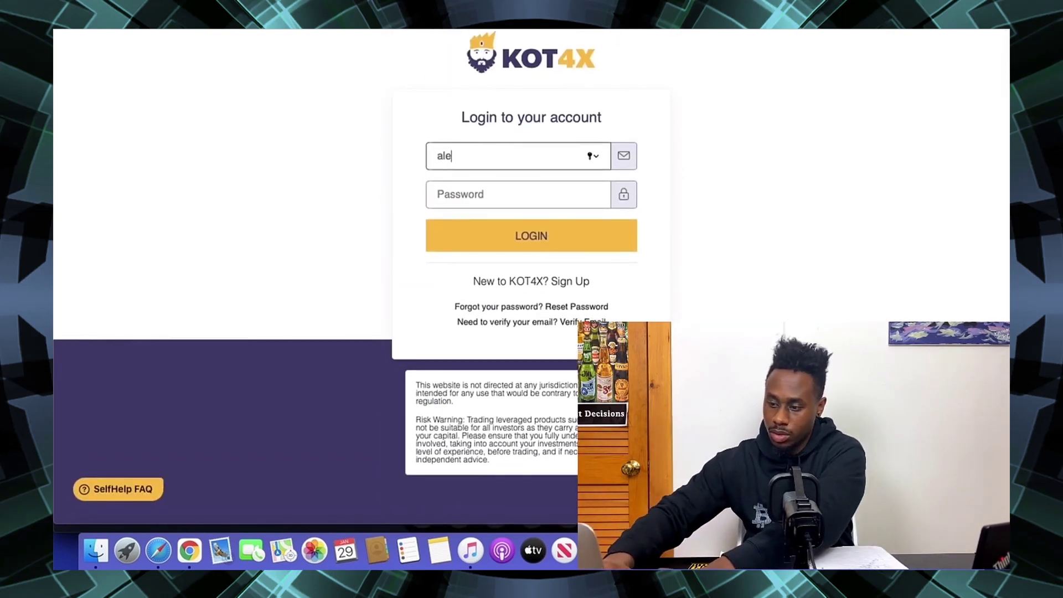
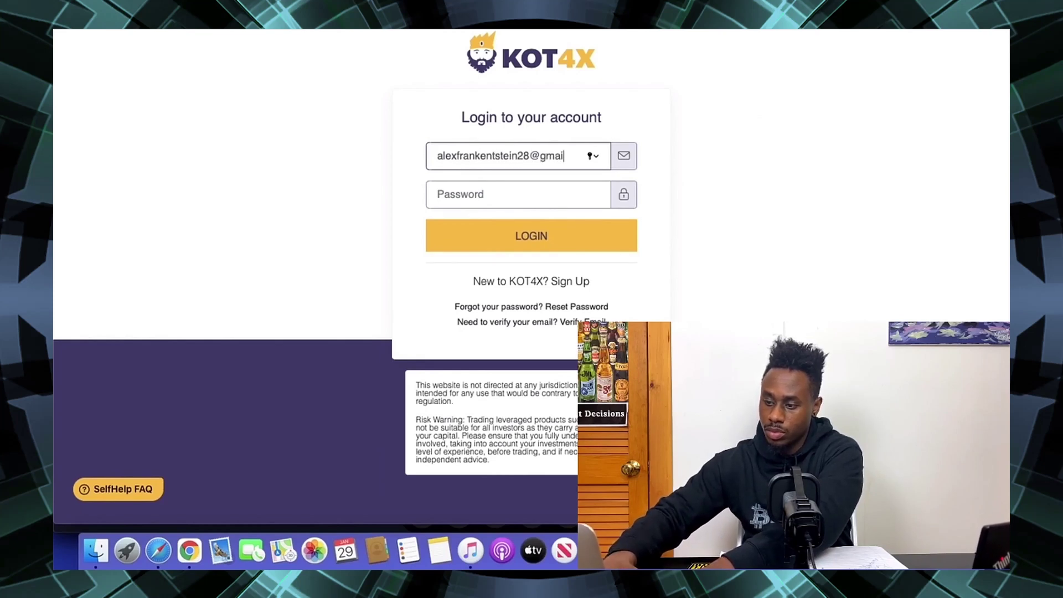
key("Tab")
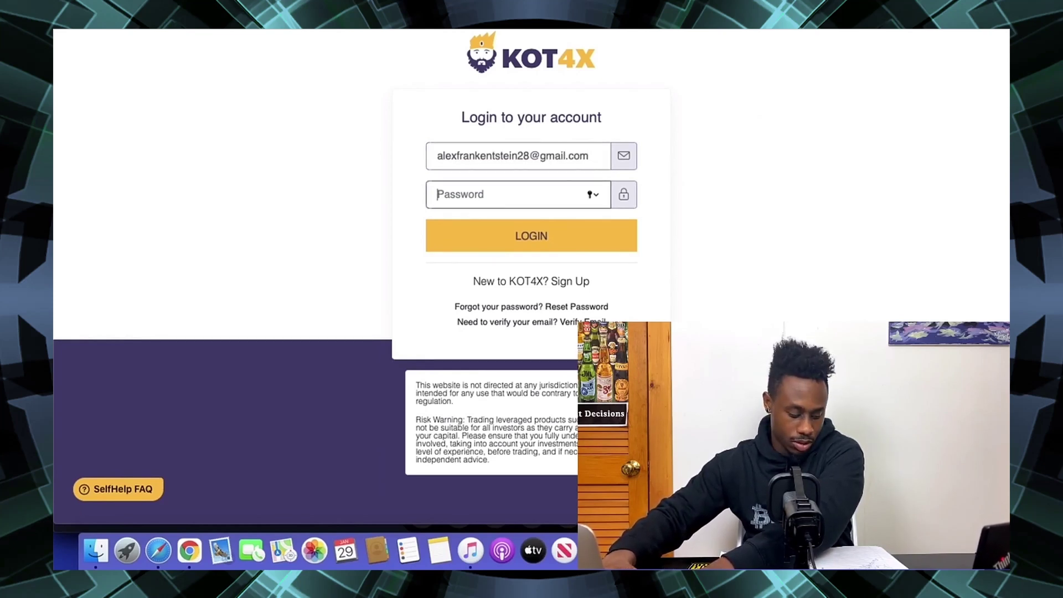
type("•••")
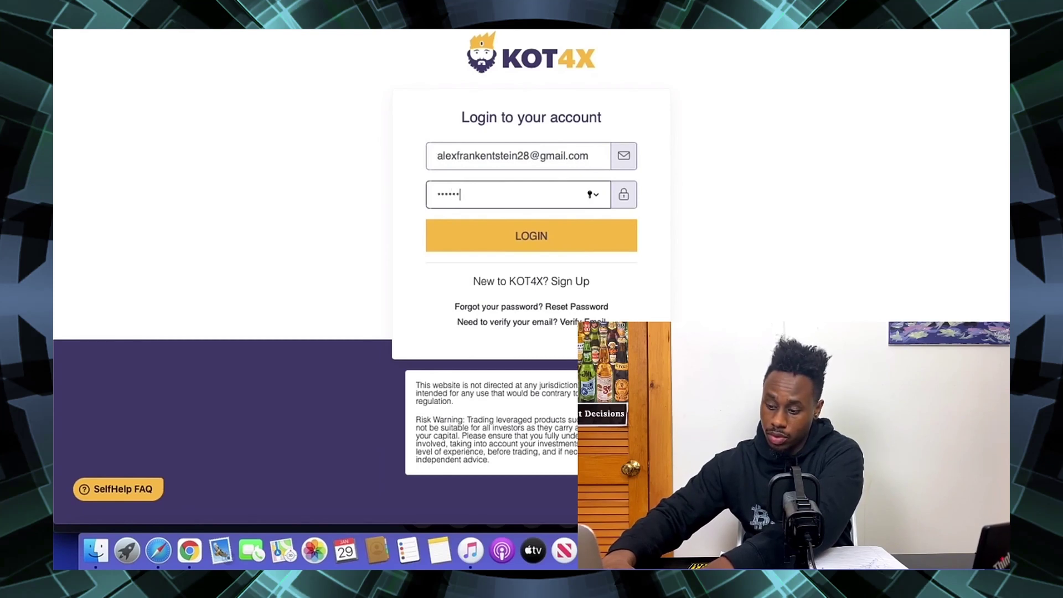
type("••••••••")
key("Return")
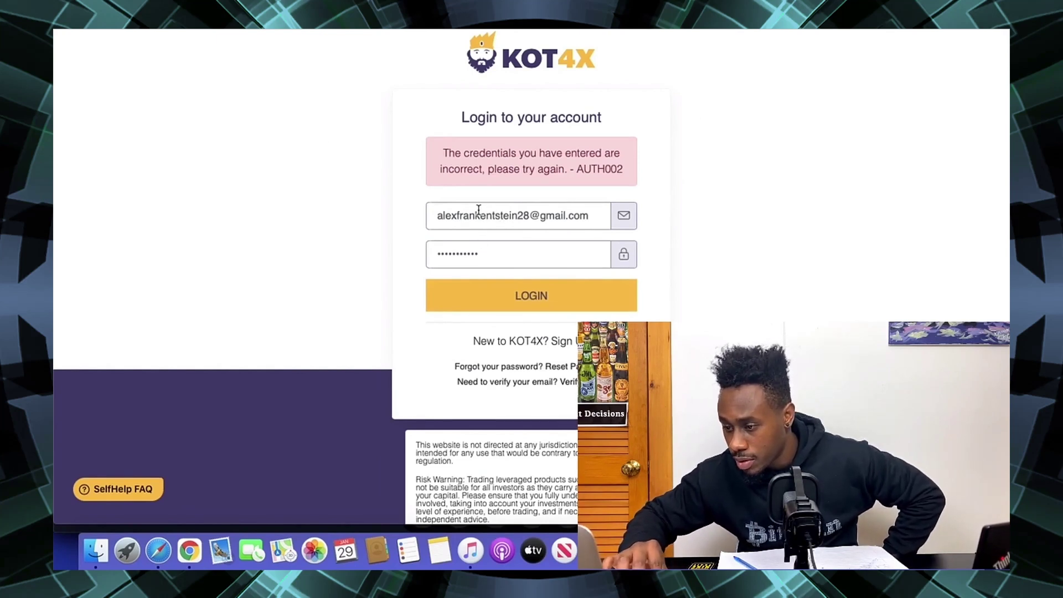
left_click(498, 164)
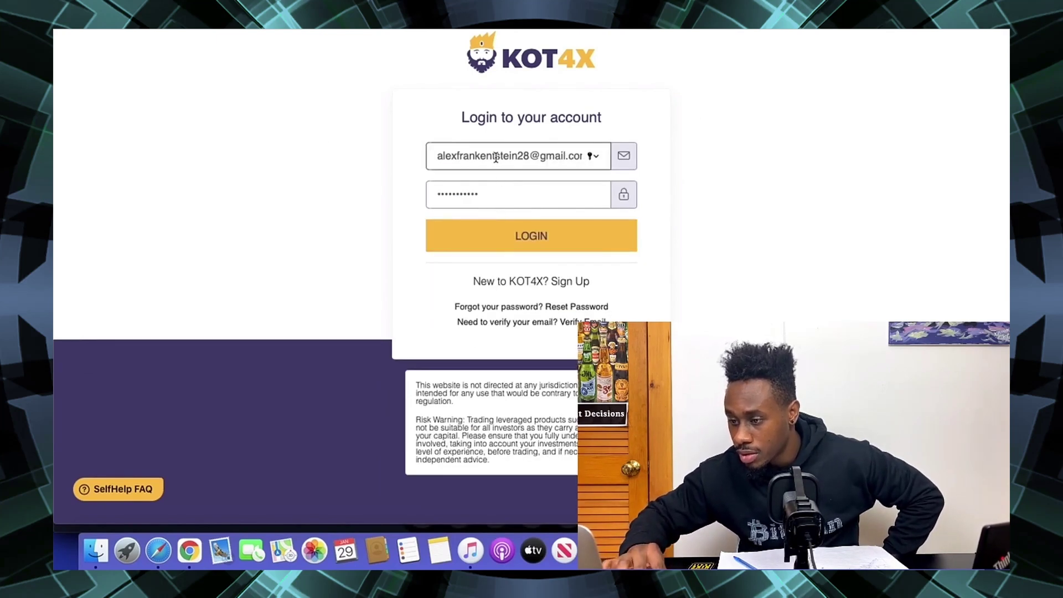
left_click(545, 237)
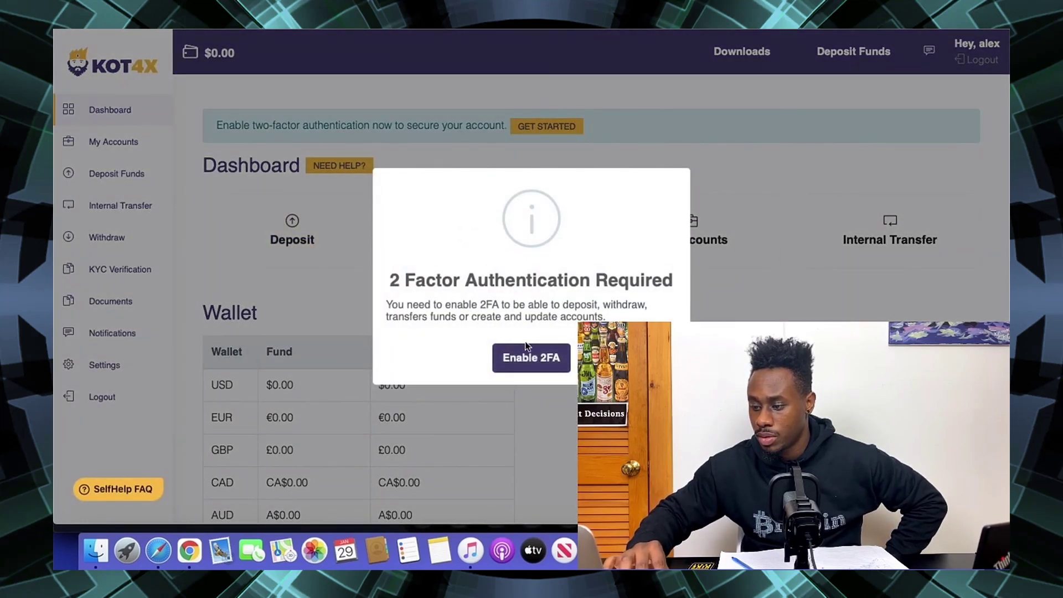
- Review the two-factor options on the Settings page, then go to My Accounts
left_click(530, 359)
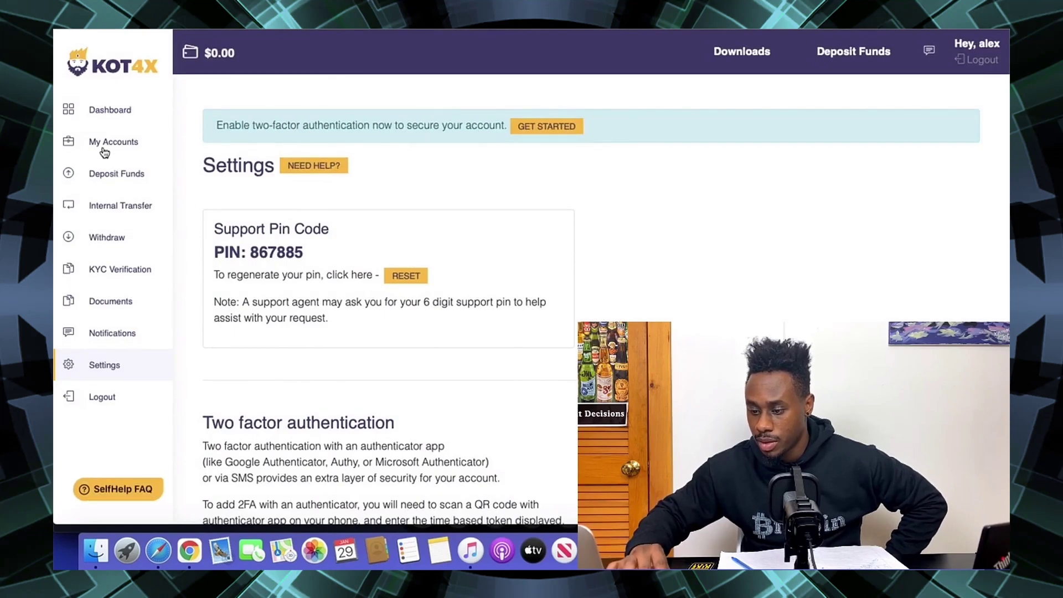
scroll(138, 226, "down", 5)
scroll(139, 226, "down", 3)
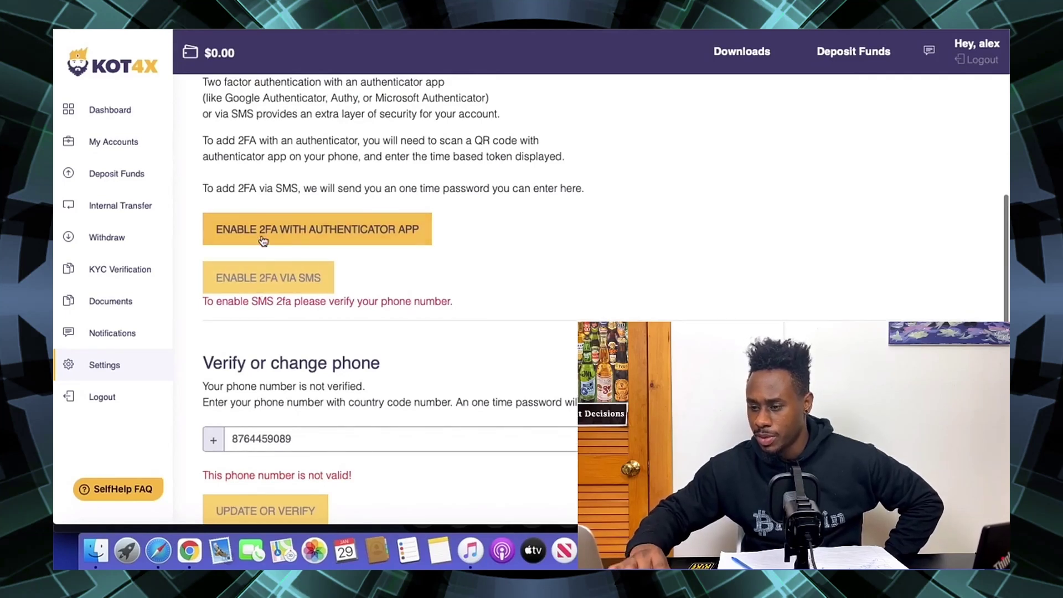
left_click(102, 142)
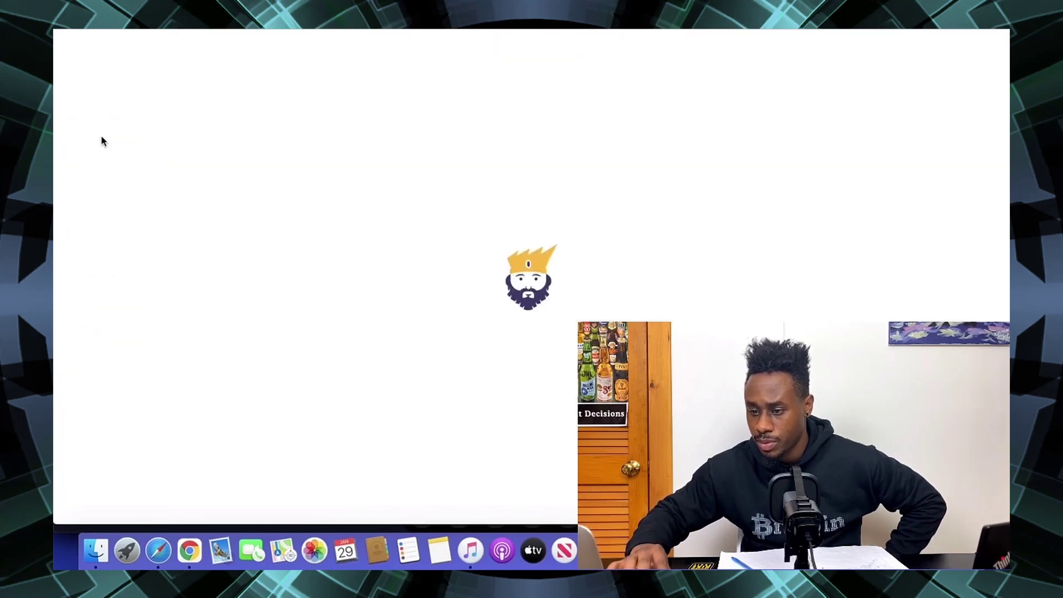
- Request a new KOT4X MT4 Demo account with leverage 100 and a 100 balance
left_click(892, 183)
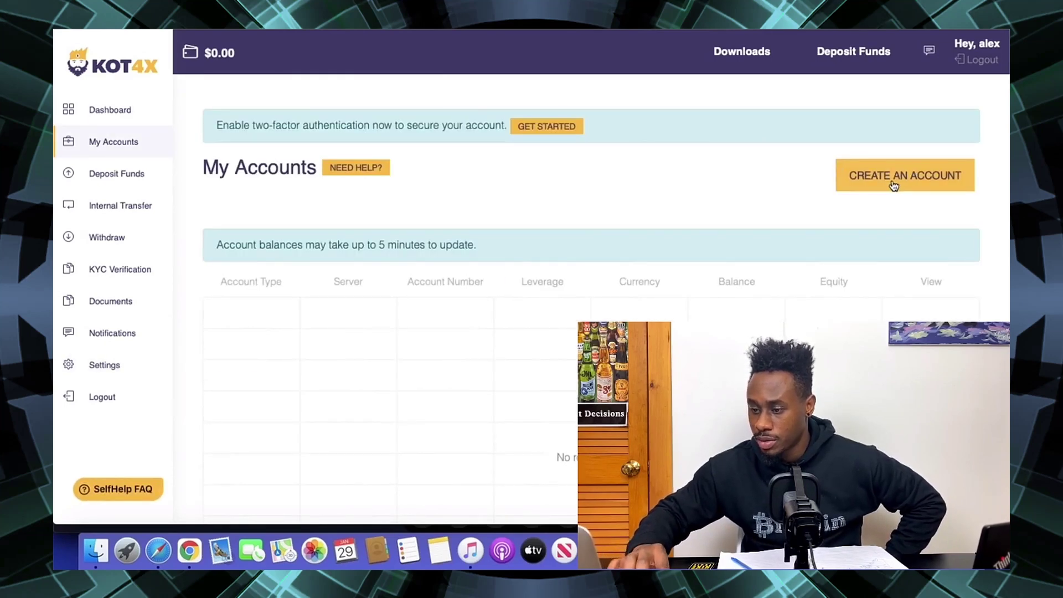
left_click(427, 244)
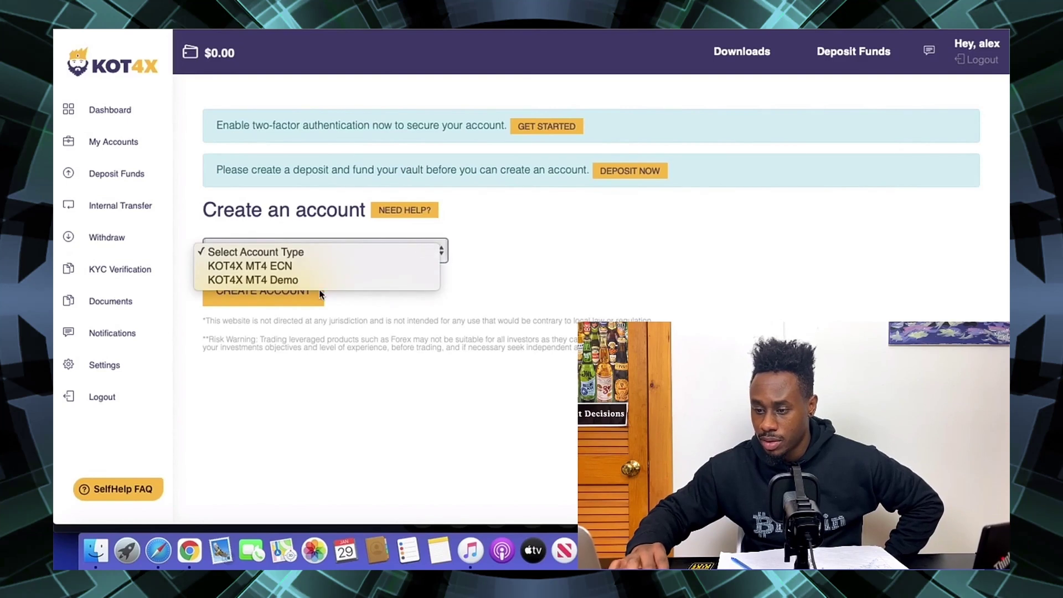
left_click(312, 284)
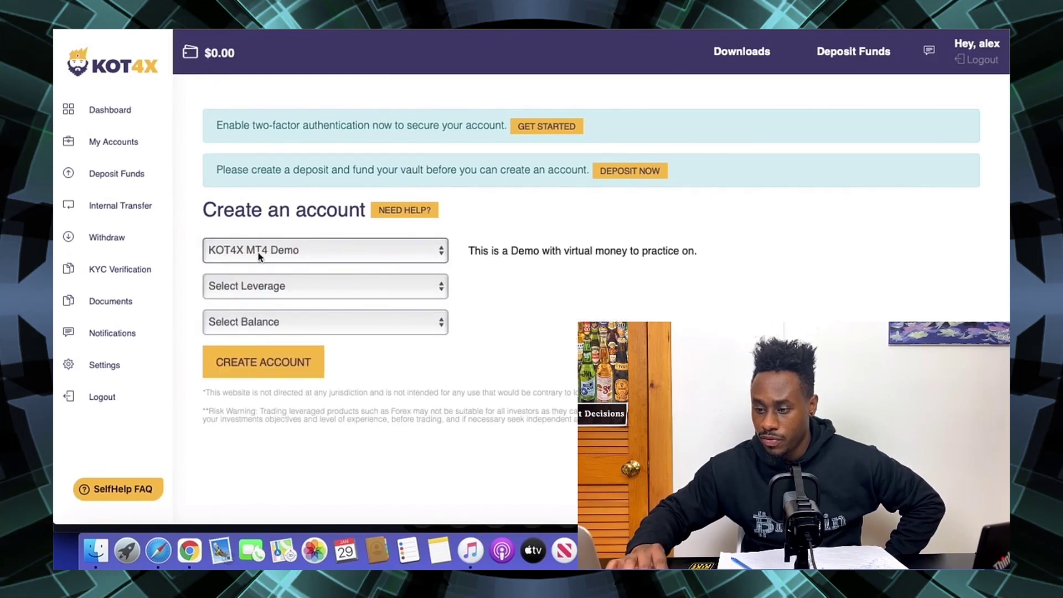
left_click(275, 287)
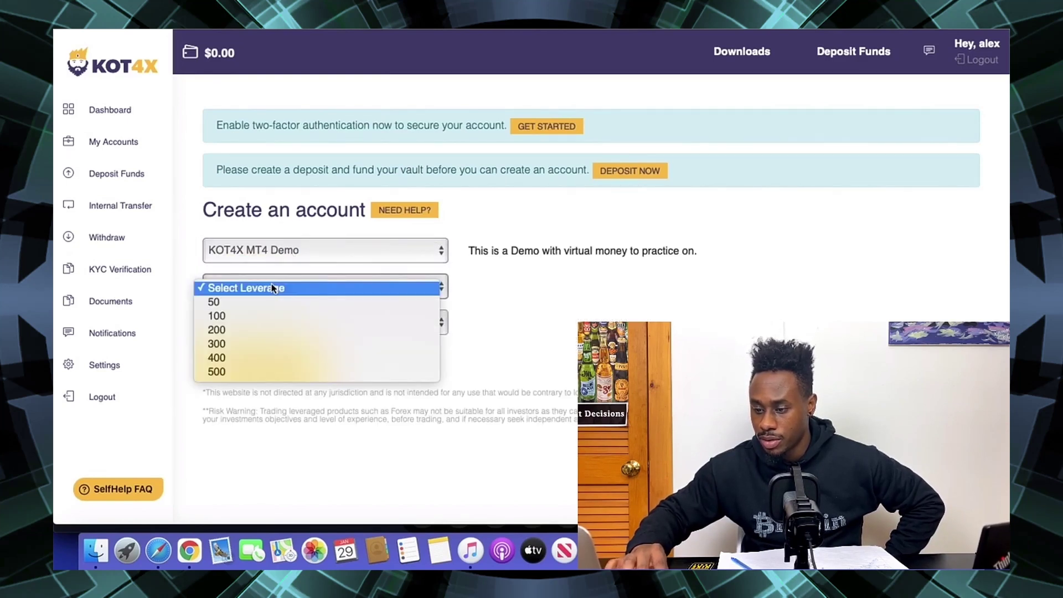
left_click(243, 315)
left_click(240, 319)
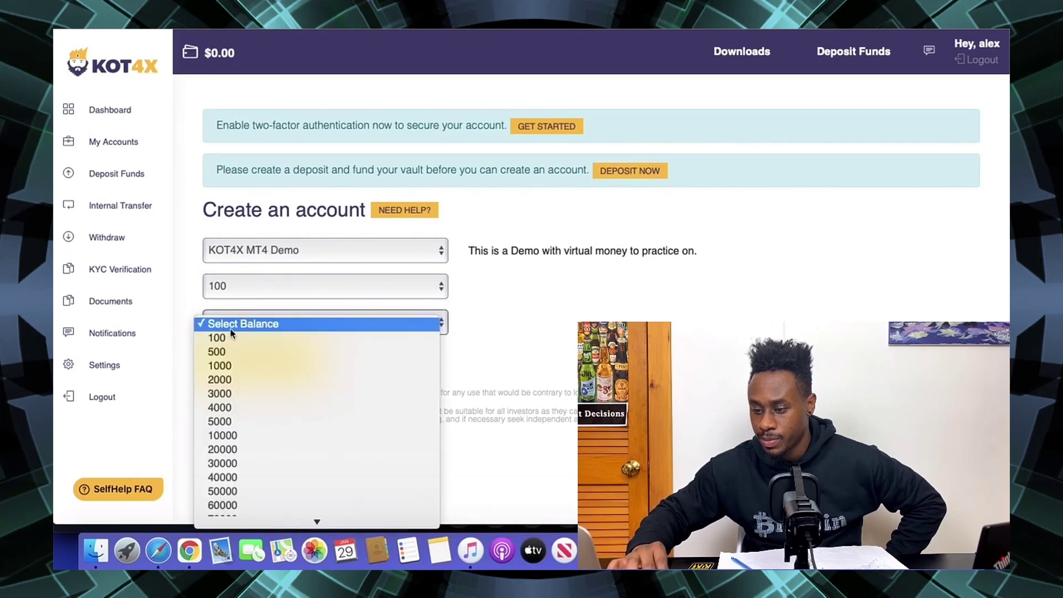
left_click(226, 338)
left_click(250, 361)
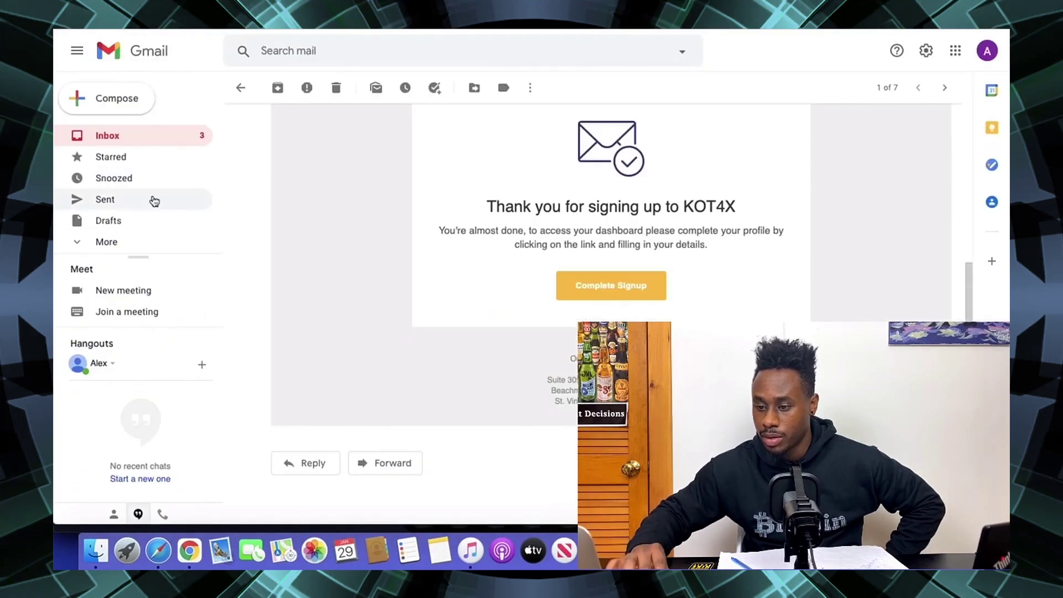
- Resubmit the KOT4X MT4 Demo account with leverage 100 and balance 100, then choose Enable 2FA
left_click(109, 135)
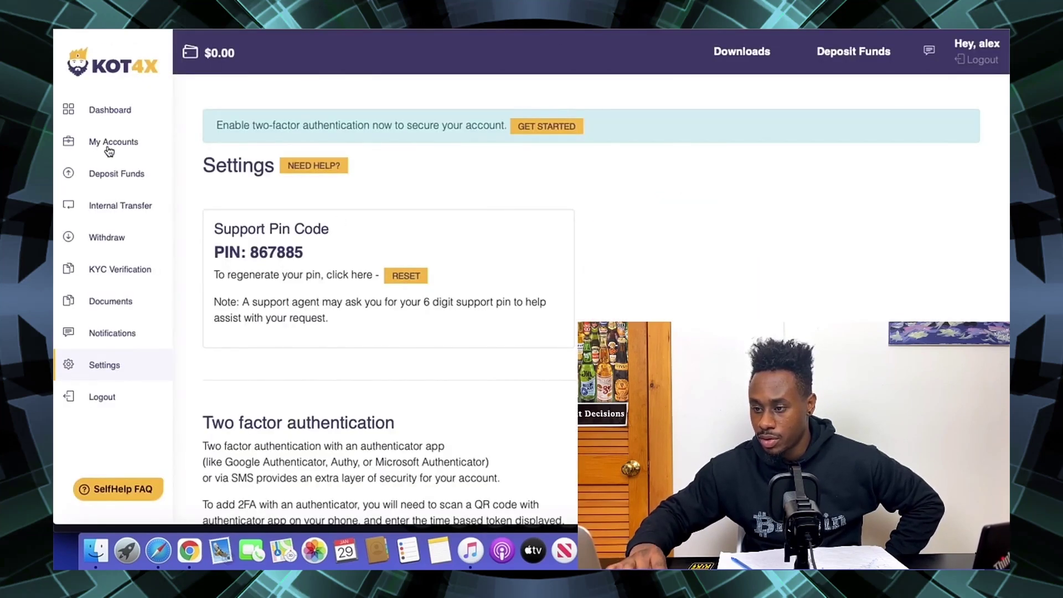
left_click(148, 142)
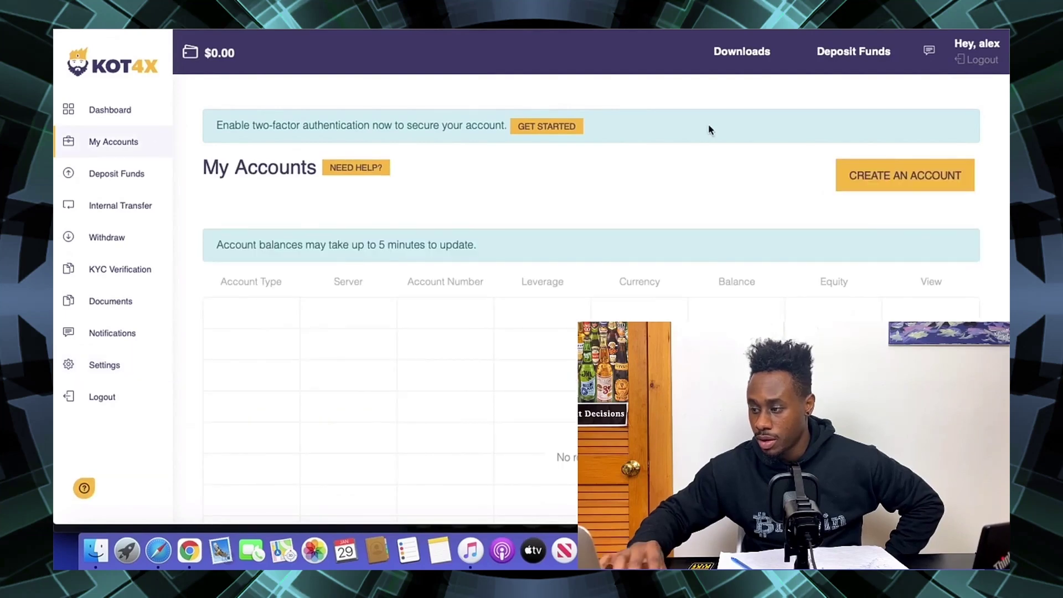
left_click(880, 177)
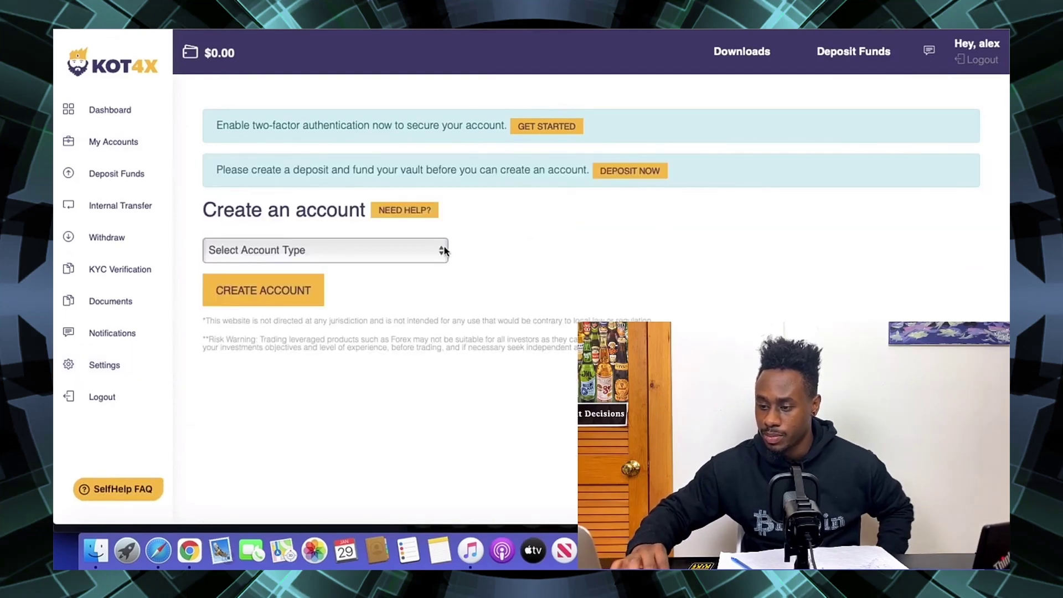
left_click(441, 250)
left_click(383, 281)
left_click(340, 284)
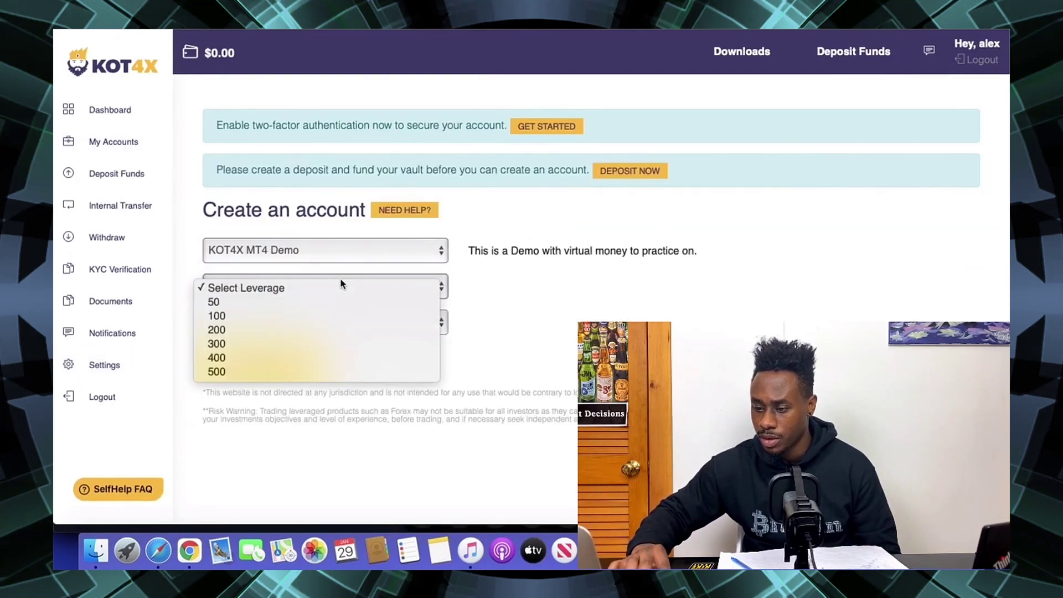
left_click(284, 315)
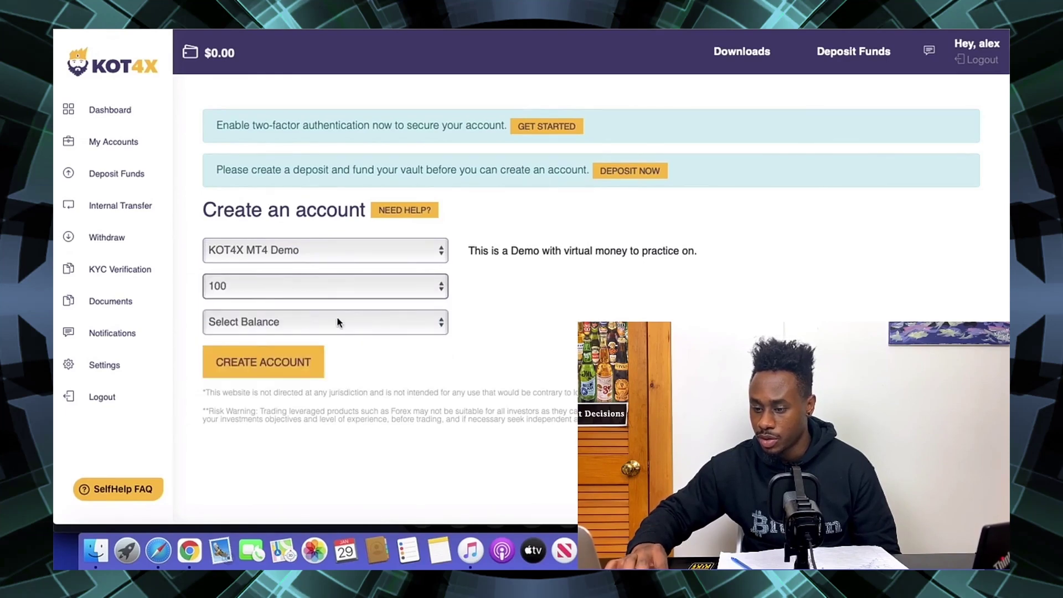
left_click(337, 319)
left_click(273, 339)
left_click(261, 363)
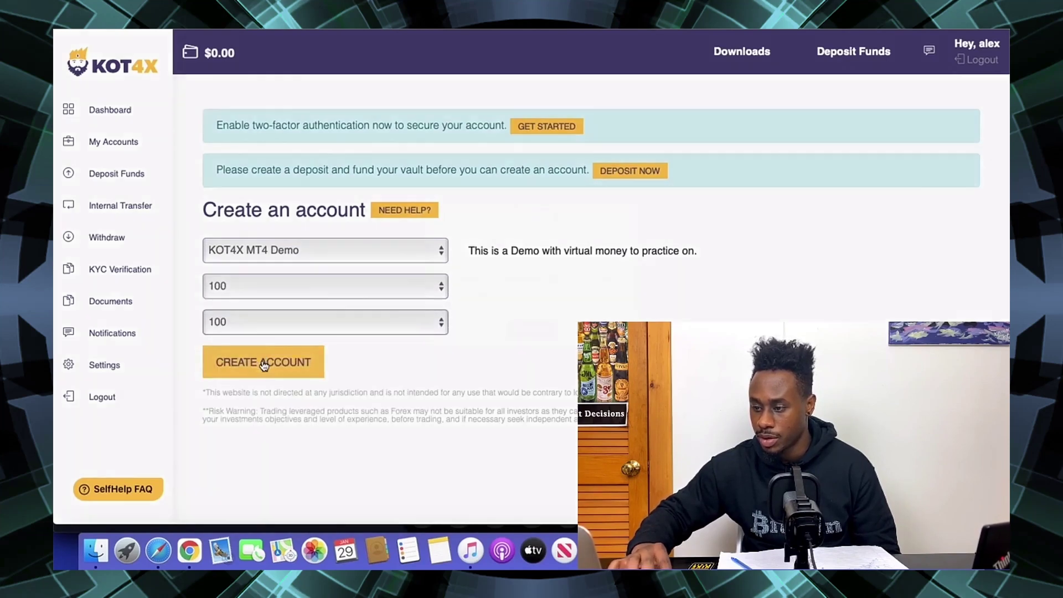
left_click(517, 348)
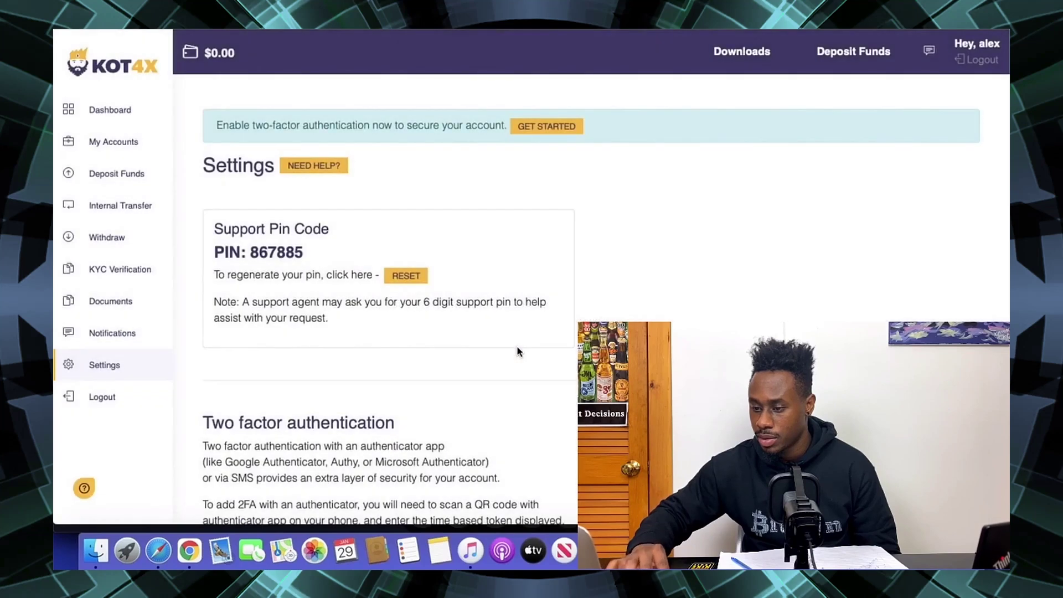
- Choose the Enable 2FA with Authenticator App option on the Settings page
scroll(429, 305, "down", 3)
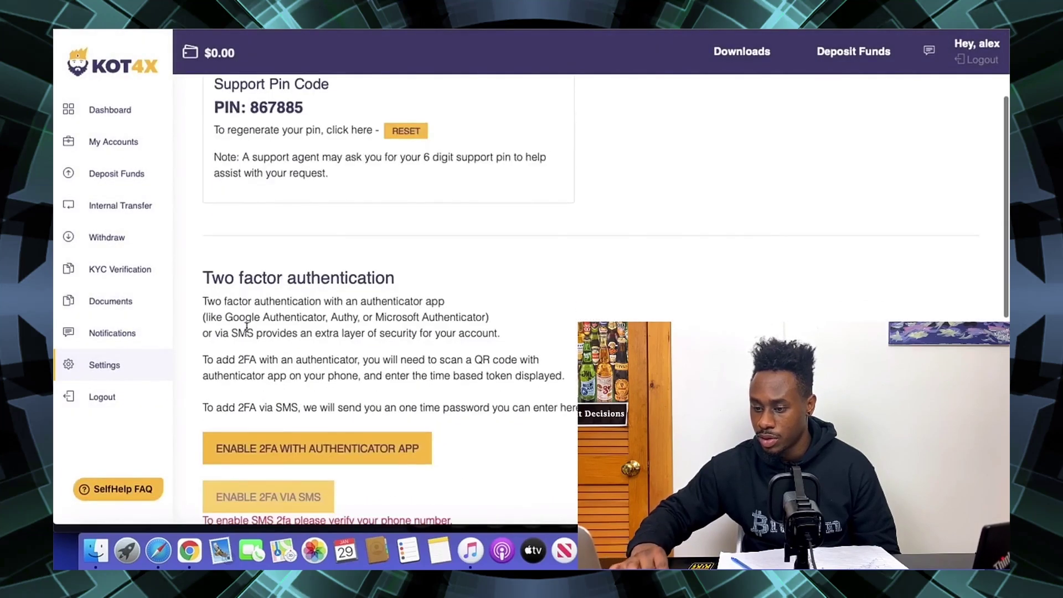
left_click_drag(236, 317, 354, 316)
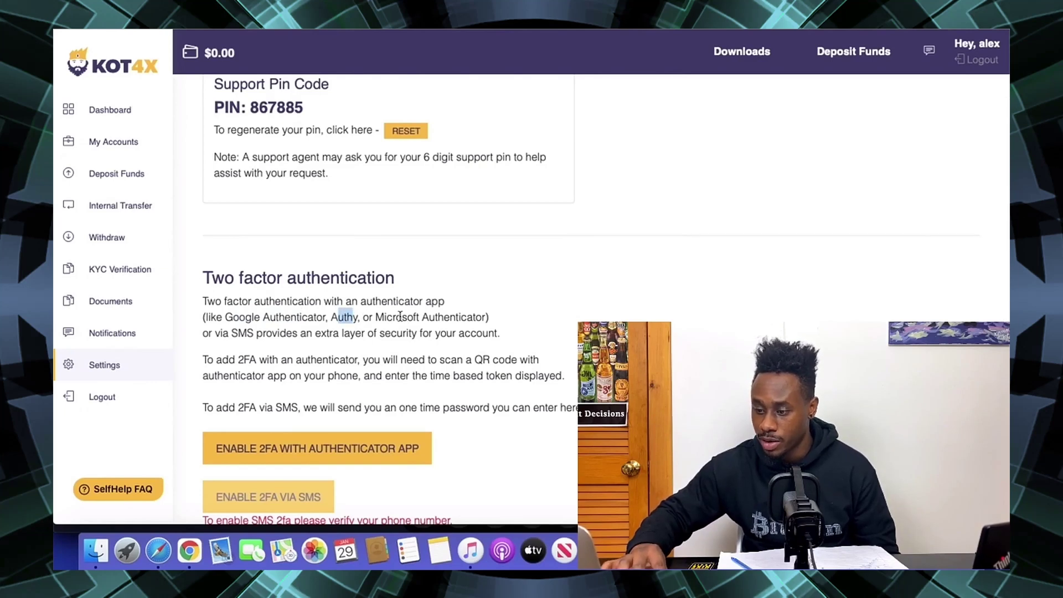
scroll(394, 295, "down", 2)
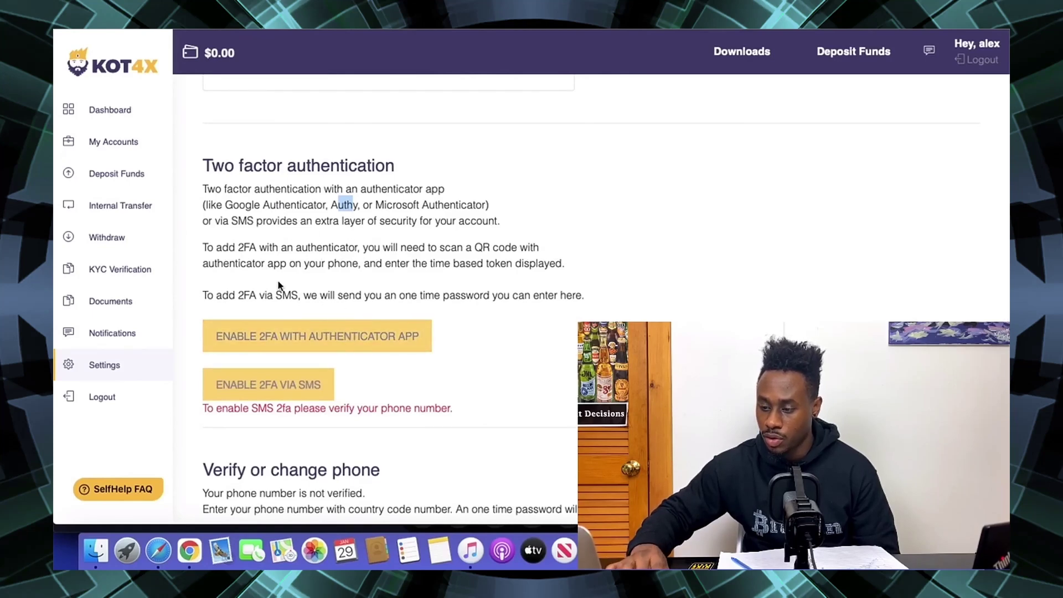
left_click(356, 330)
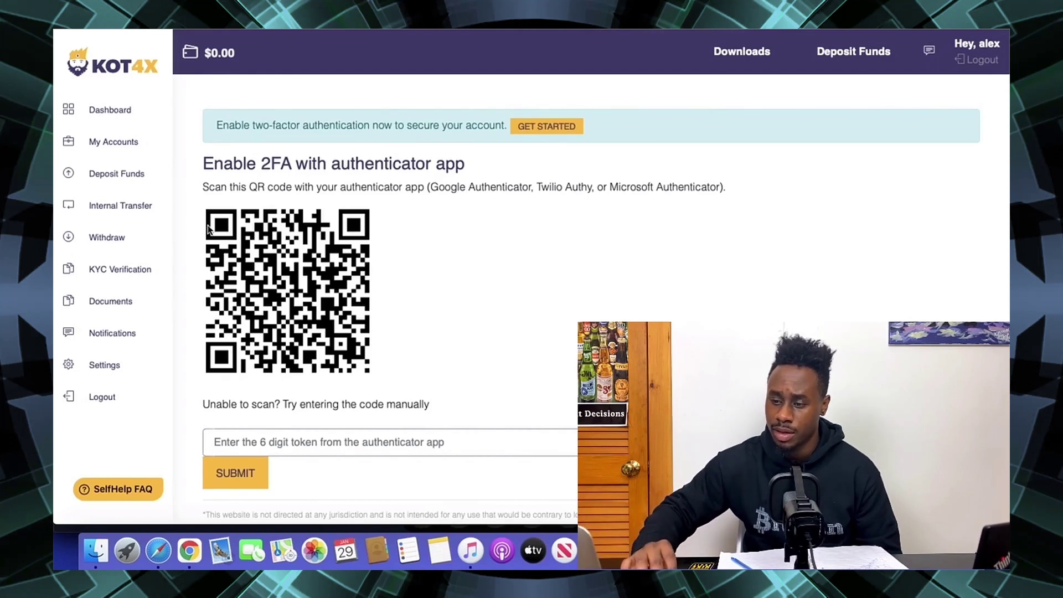
- Scroll through the authenticator QR code page, then switch over to the Gmail tab
scroll(208, 230, "down", 1)
scroll(207, 230, "down", 1)
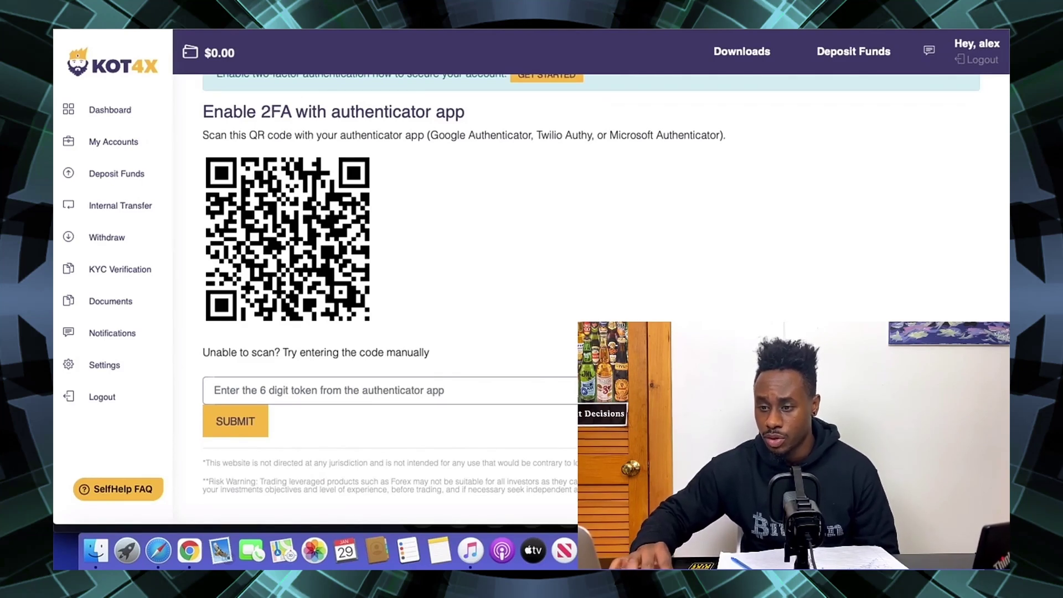
key("ctrl+Tab")
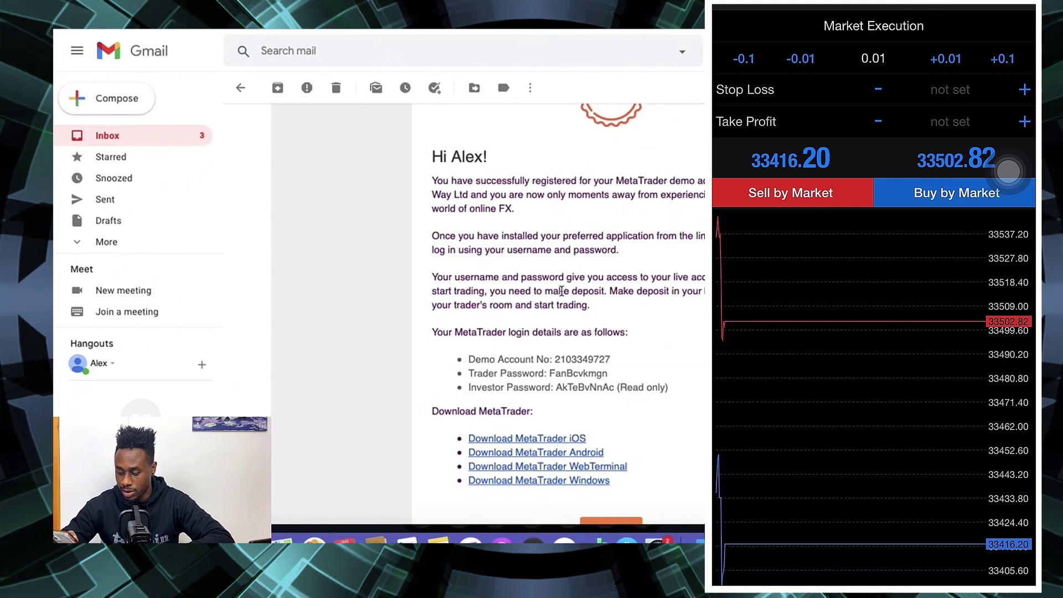
- Clear the stop loss back to not set and buy 0.01 BTCUSD at market
left_click(950, 89)
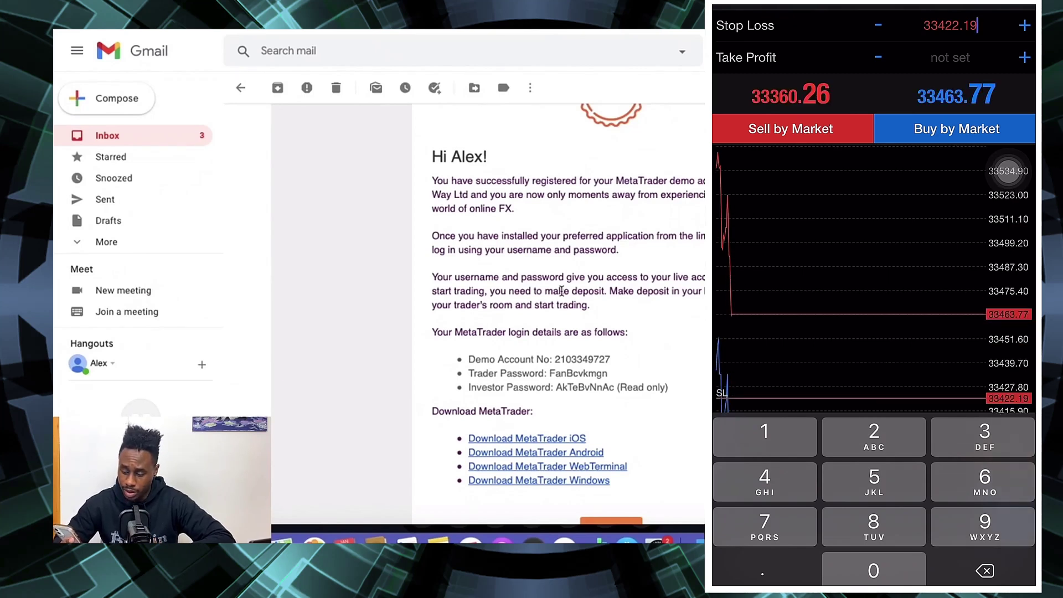
left_click(1009, 170)
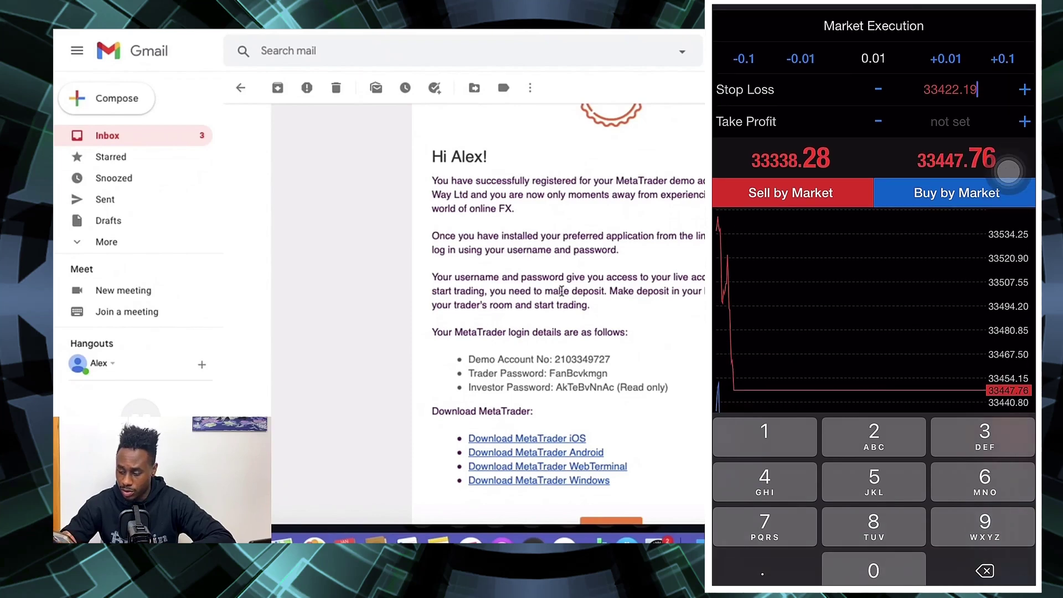
left_click(950, 89)
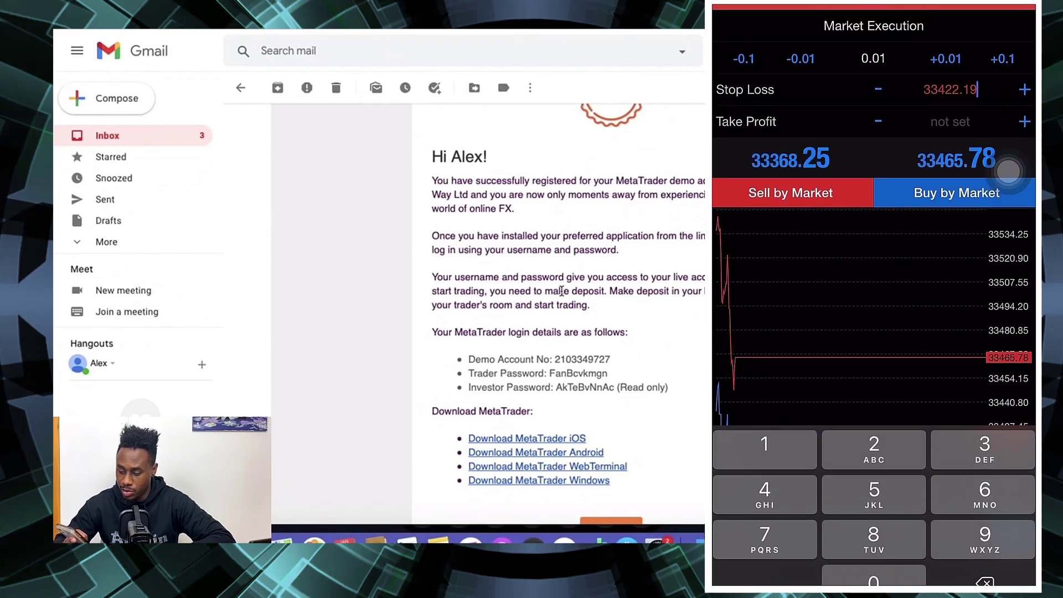
key("BackSpace")
key("BackSpace")
key("BackSpace")
key("BackSpace")
key("BackSpace")
key("BackSpace")
key("BackSpace")
key("BackSpace")
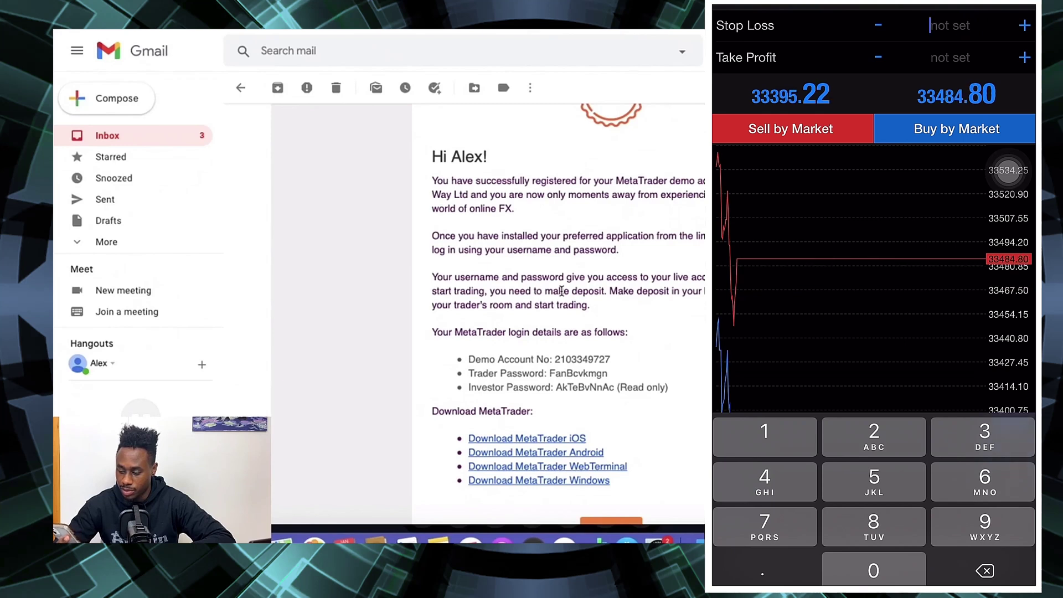
left_click(956, 129)
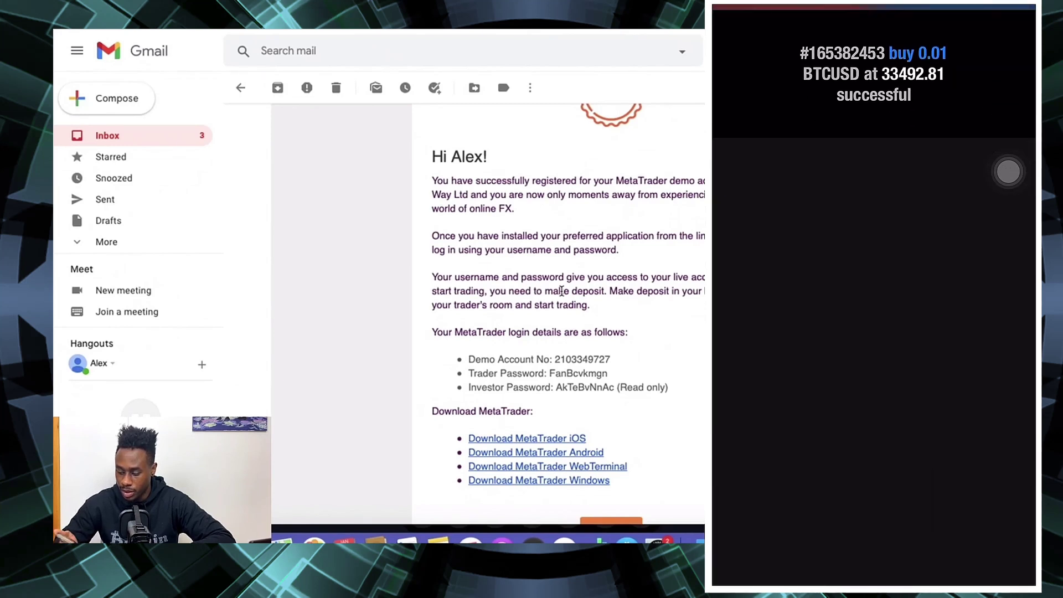